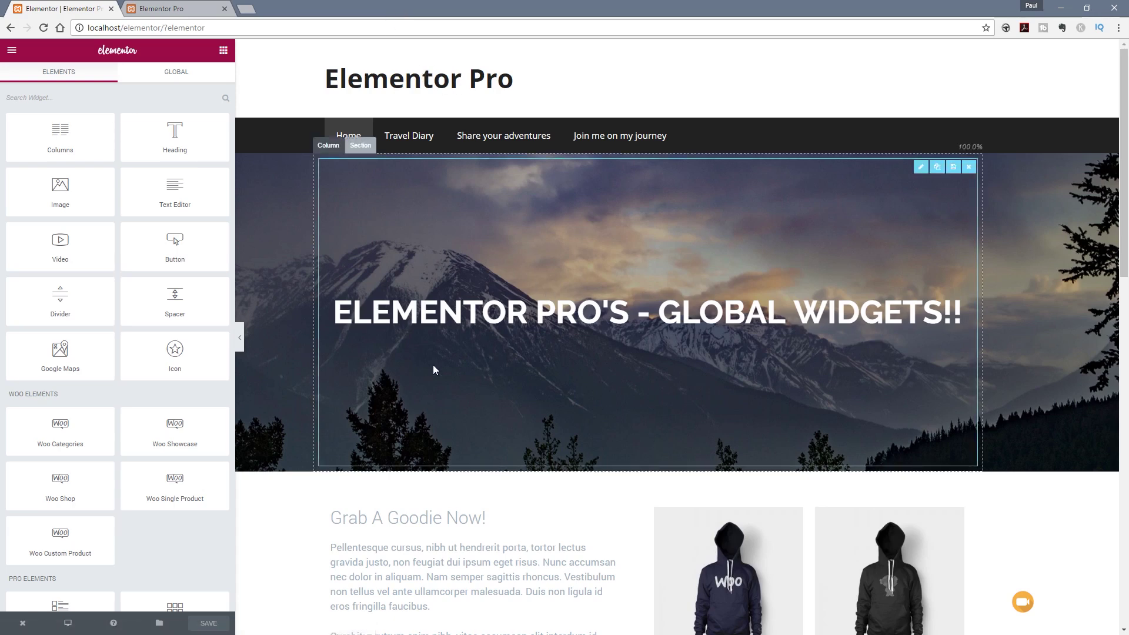
Look over the page's existing sections down to the footer and the available Woo and Pro widgets
scroll(427, 365, "down", 2)
scroll(428, 366, "down", 1)
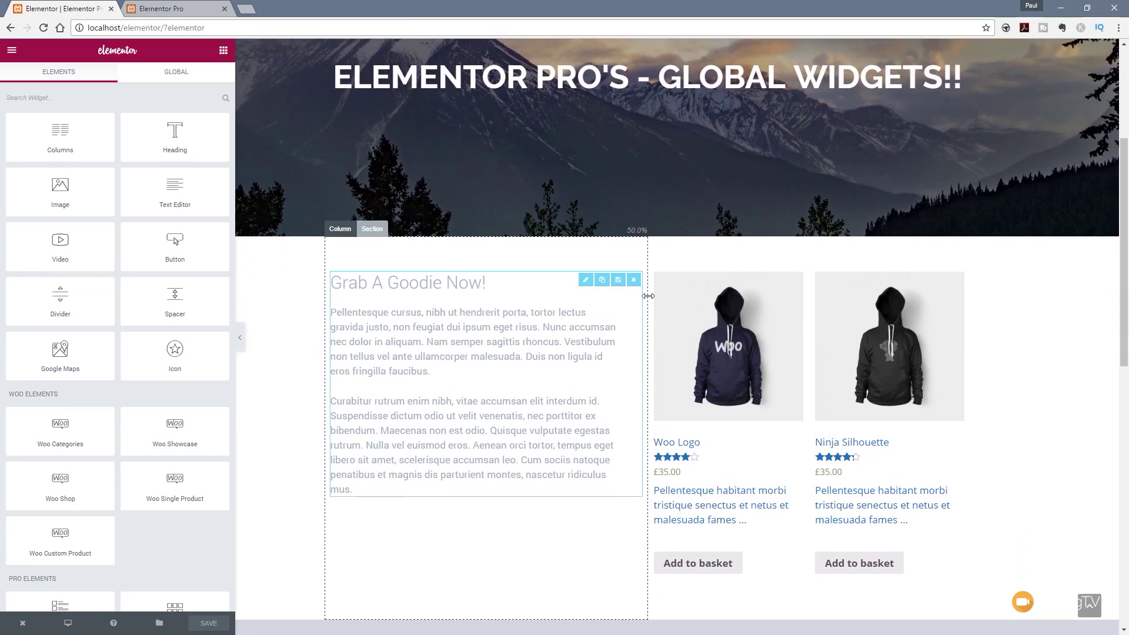
scroll(371, 313, "down", 4)
scroll(368, 315, "down", 3)
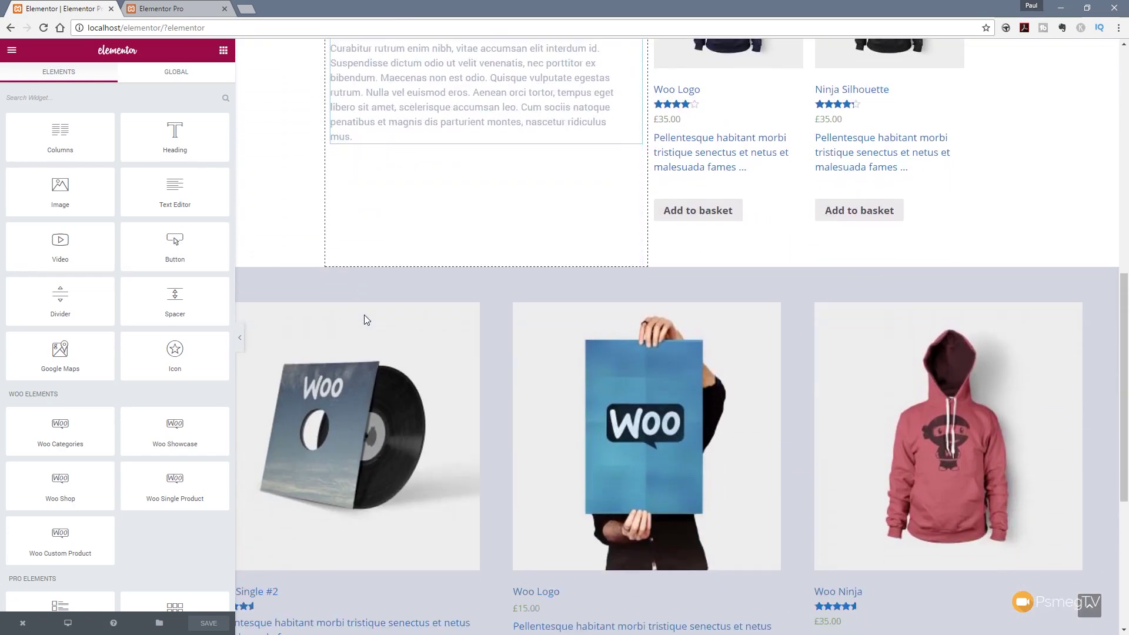
scroll(499, 408, "down", 3)
scroll(467, 410, "down", 2)
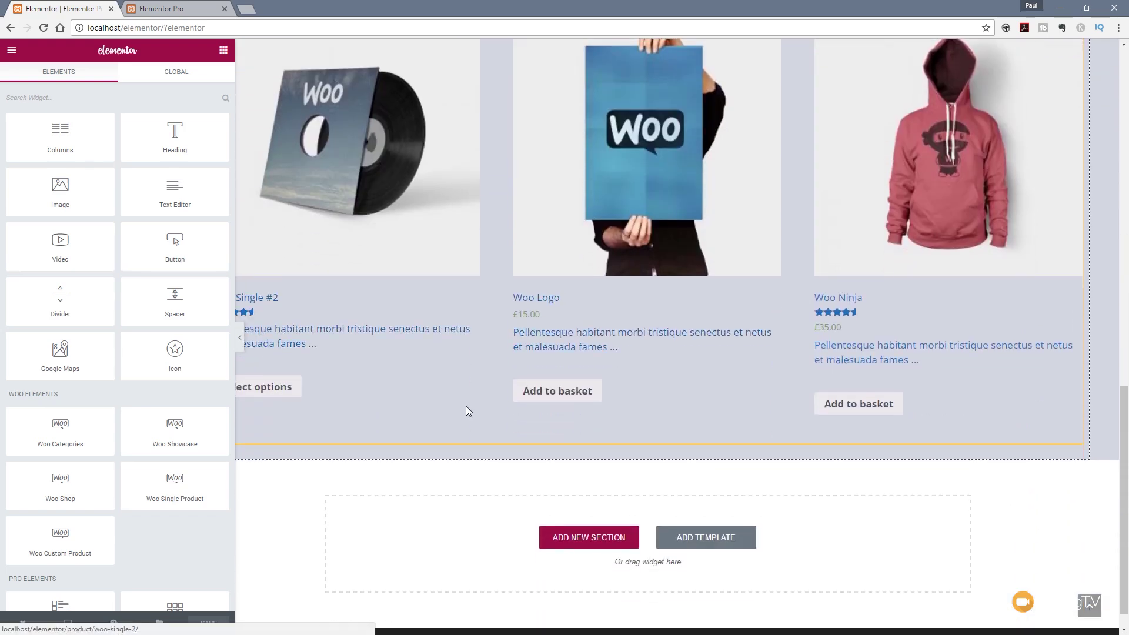
scroll(461, 412, "down", 1)
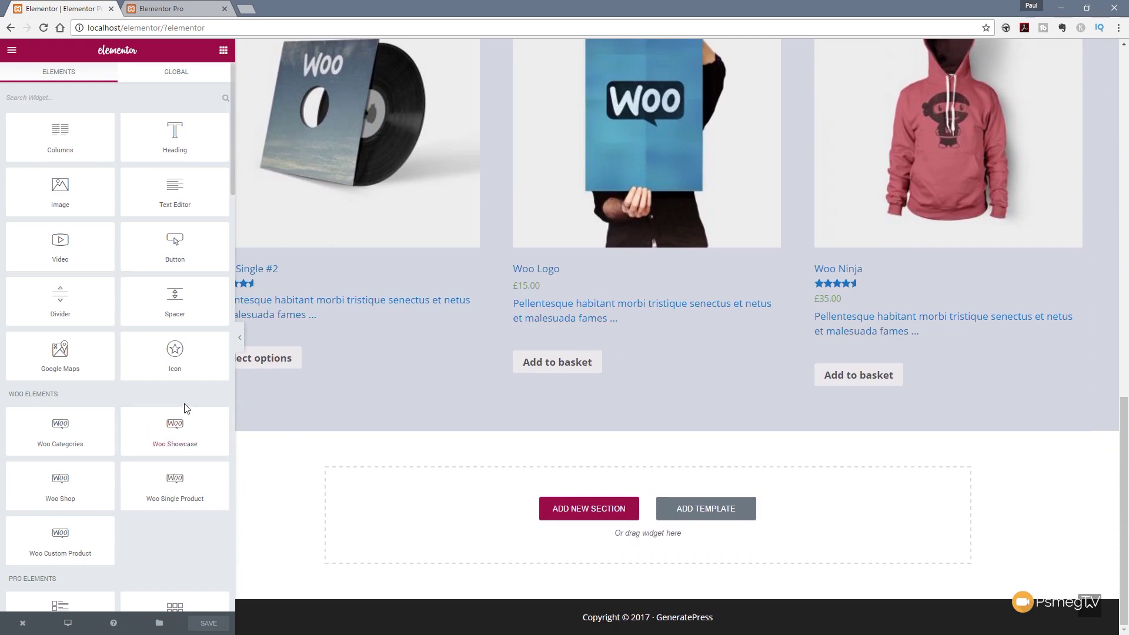
scroll(176, 389, "down", 6)
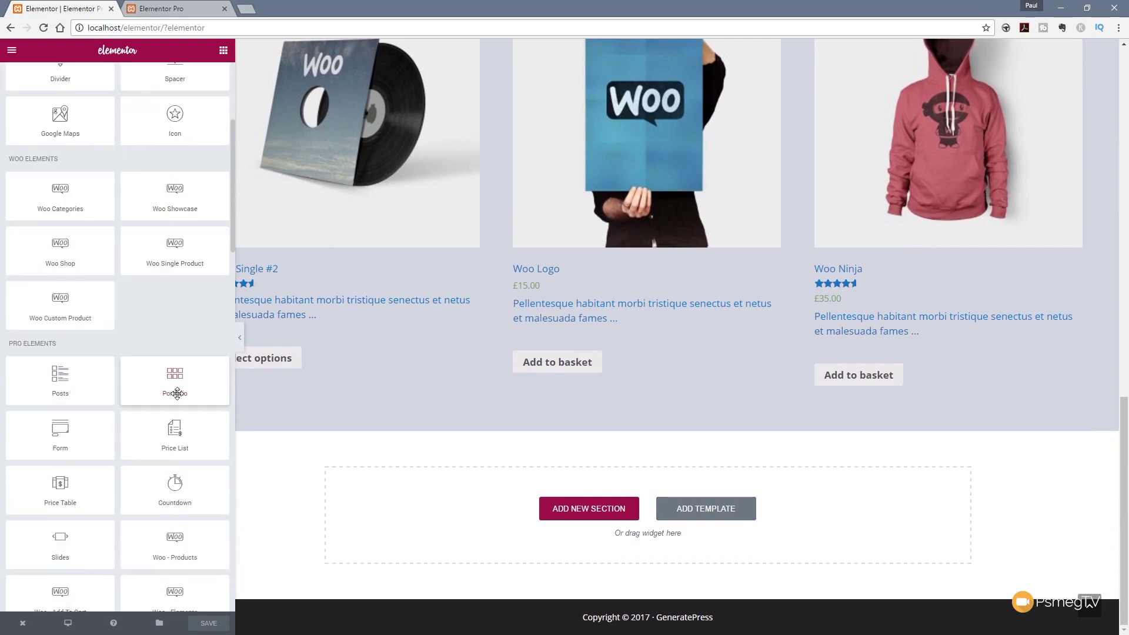
scroll(159, 355, "down", 1)
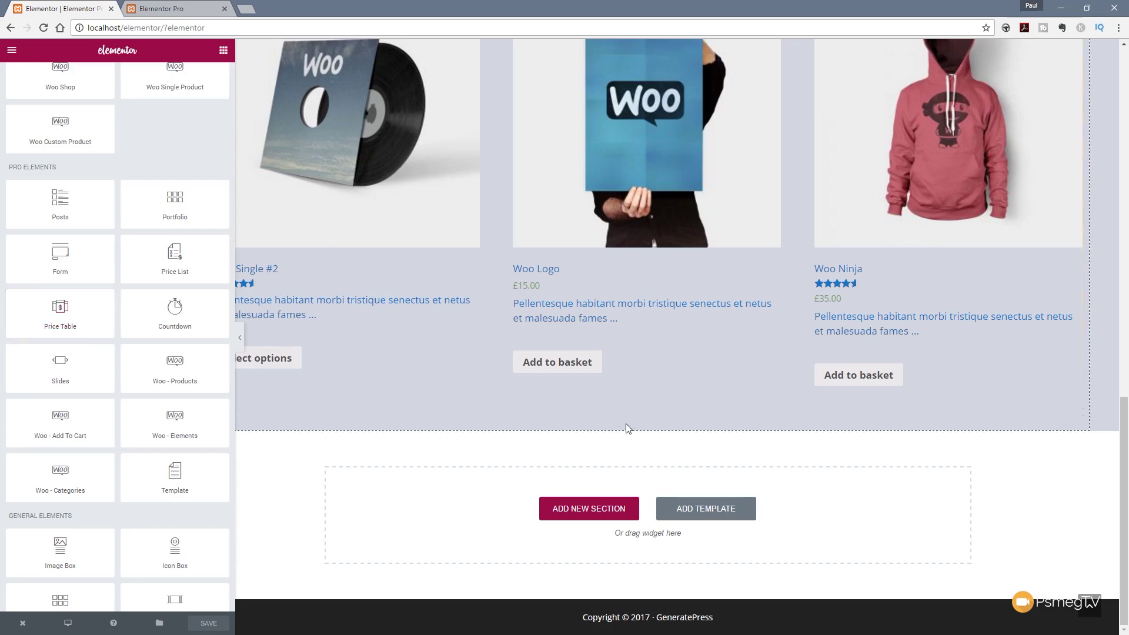
Add a three-column section below the product section and place a Price Table widget in its first column
left_click(584, 505)
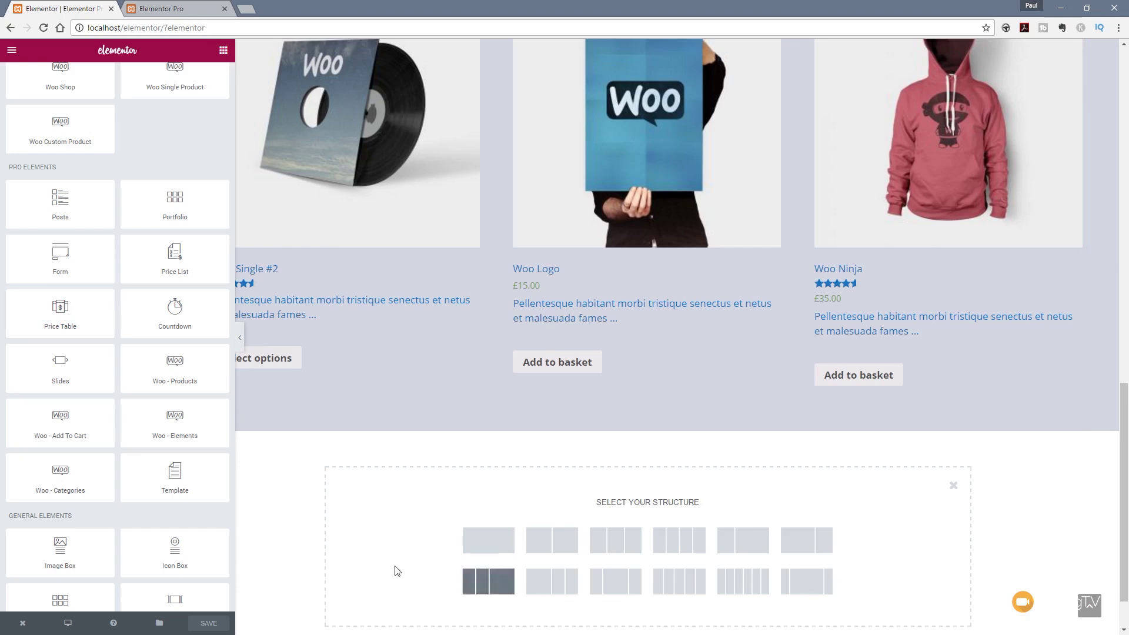
scroll(406, 522, "down", 2)
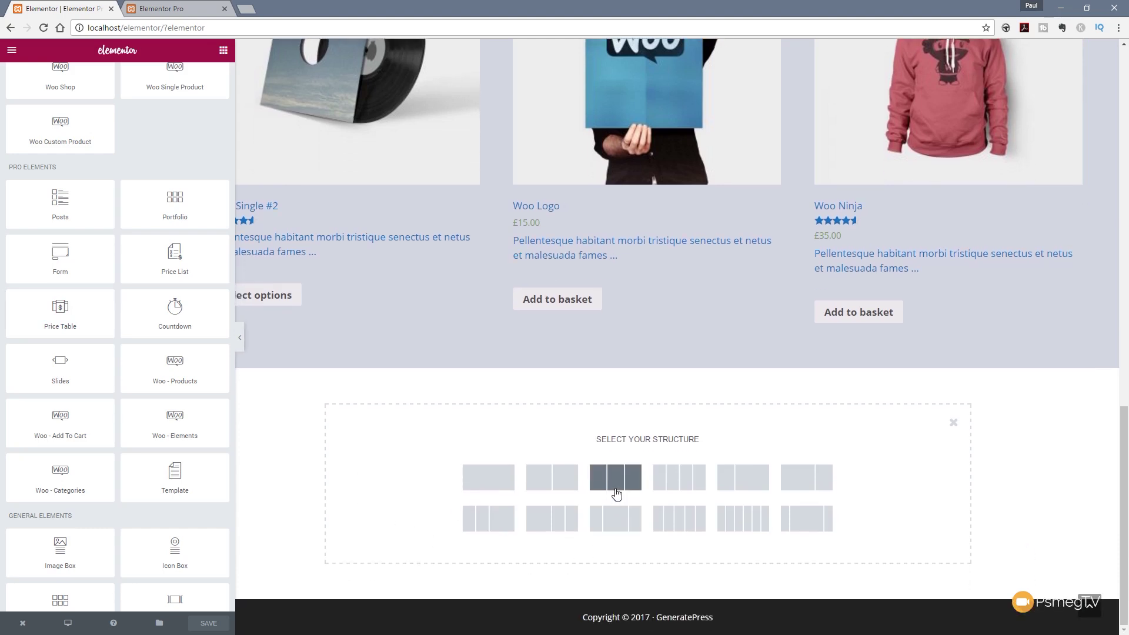
left_click(616, 489)
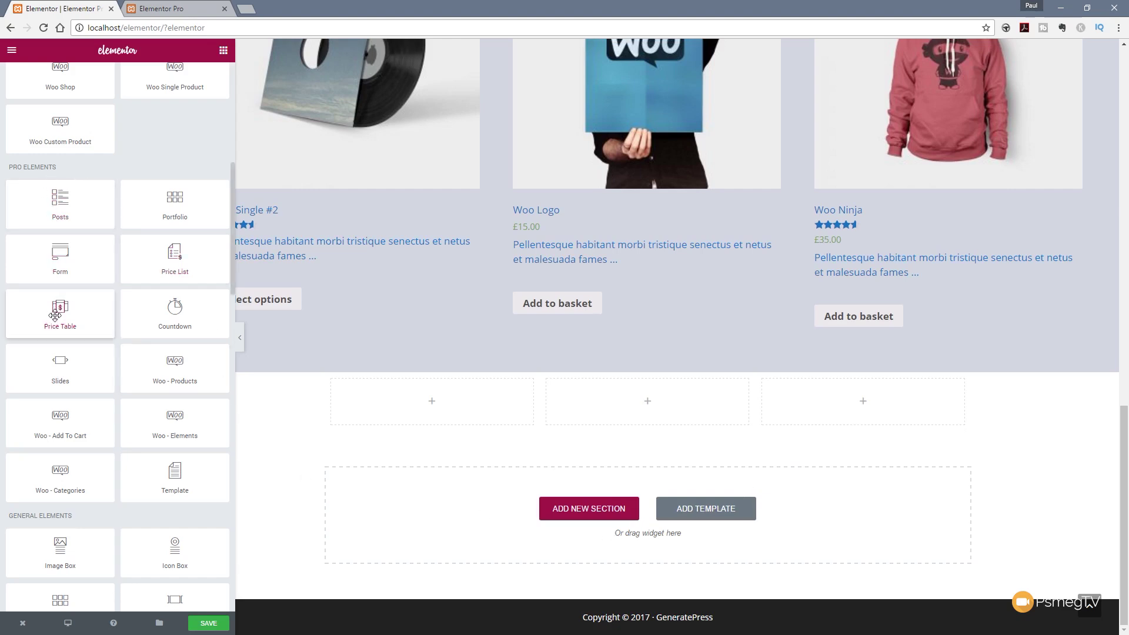
left_click_drag(53, 320, 411, 406)
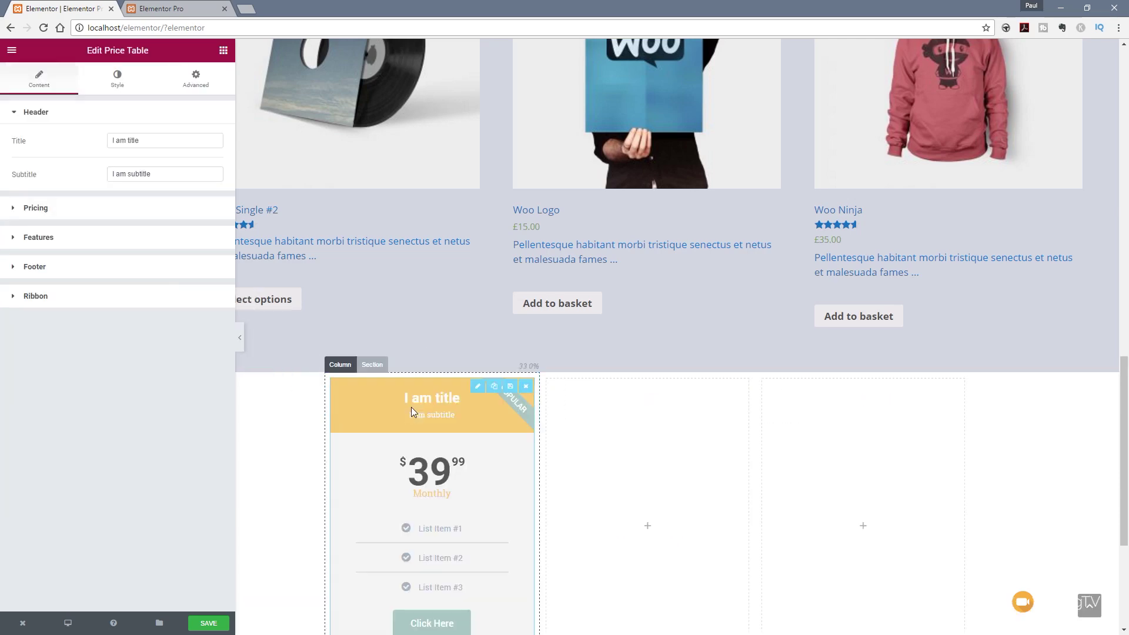
Set the price table's title to "Mega Widget" and its subtitle to "One you can't live without!"
scroll(645, 501, "down", 2)
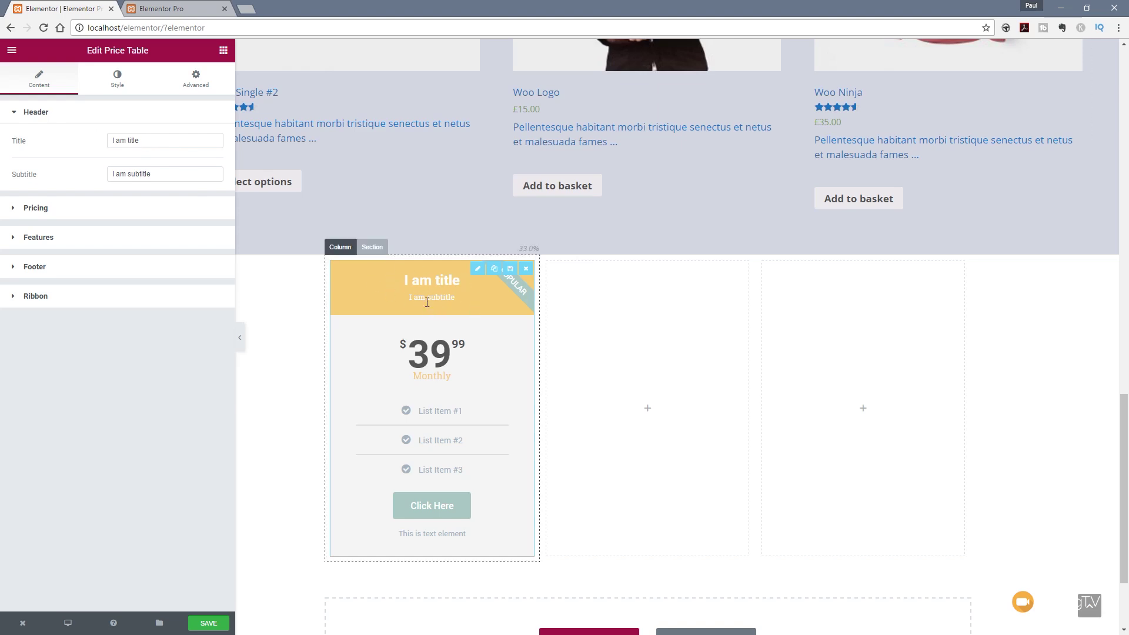
left_click_drag(145, 141, 96, 151)
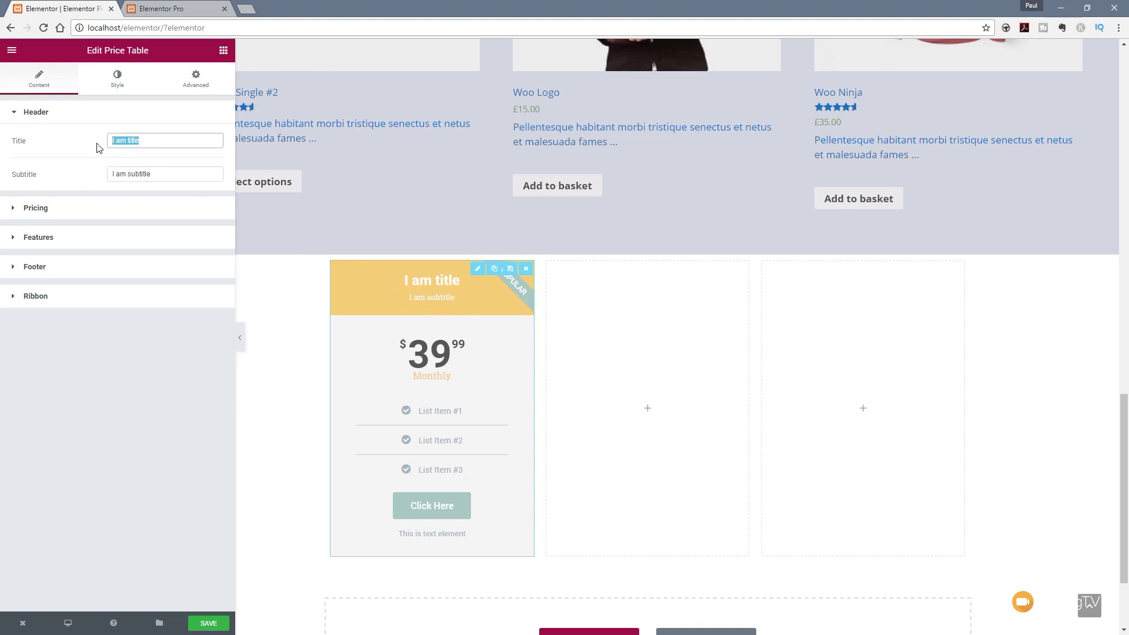
type("Mega Widget")
left_click_drag(188, 174, 16, 180)
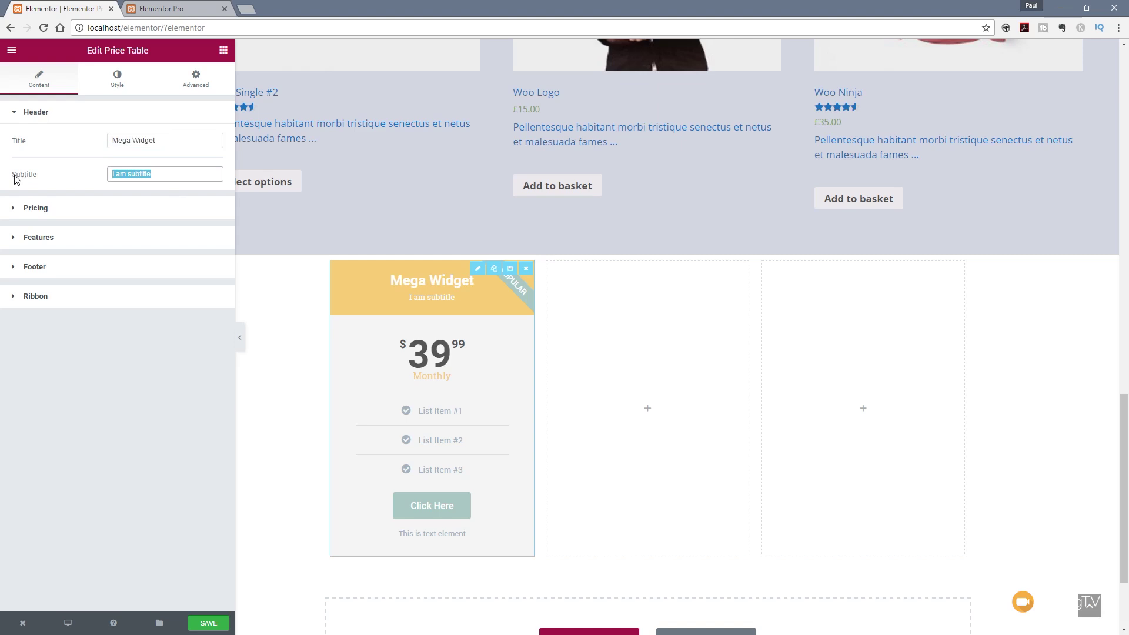
type("One you can't live without!")
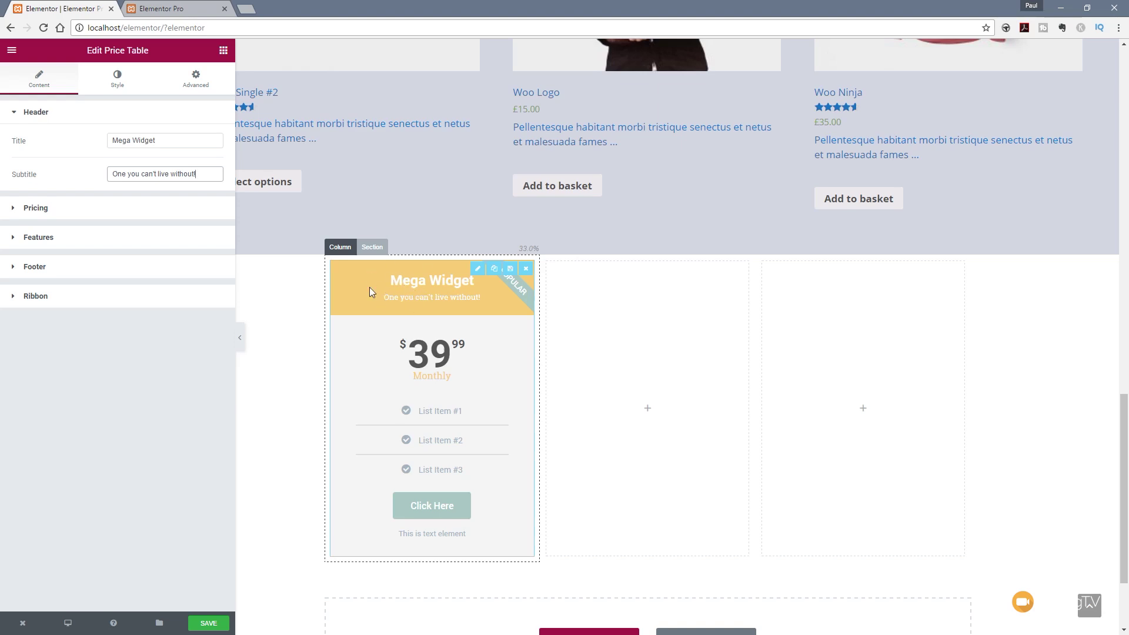
Configure the price table's pricing with Pound Sterling as currency, Sale enabled and an empty period
left_click(52, 211)
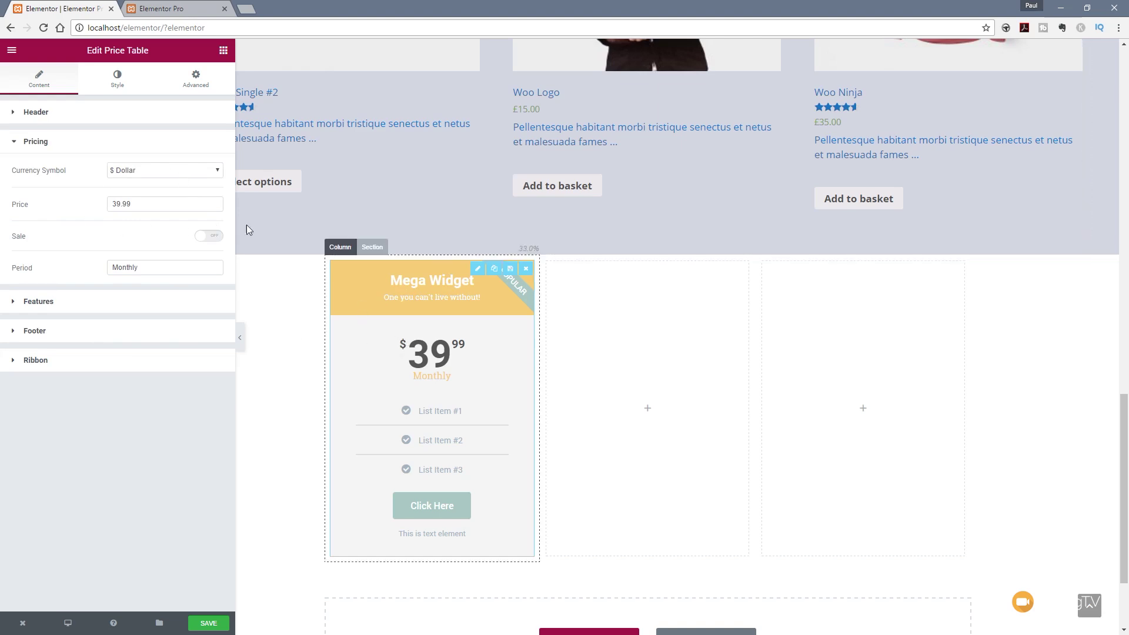
left_click(147, 173)
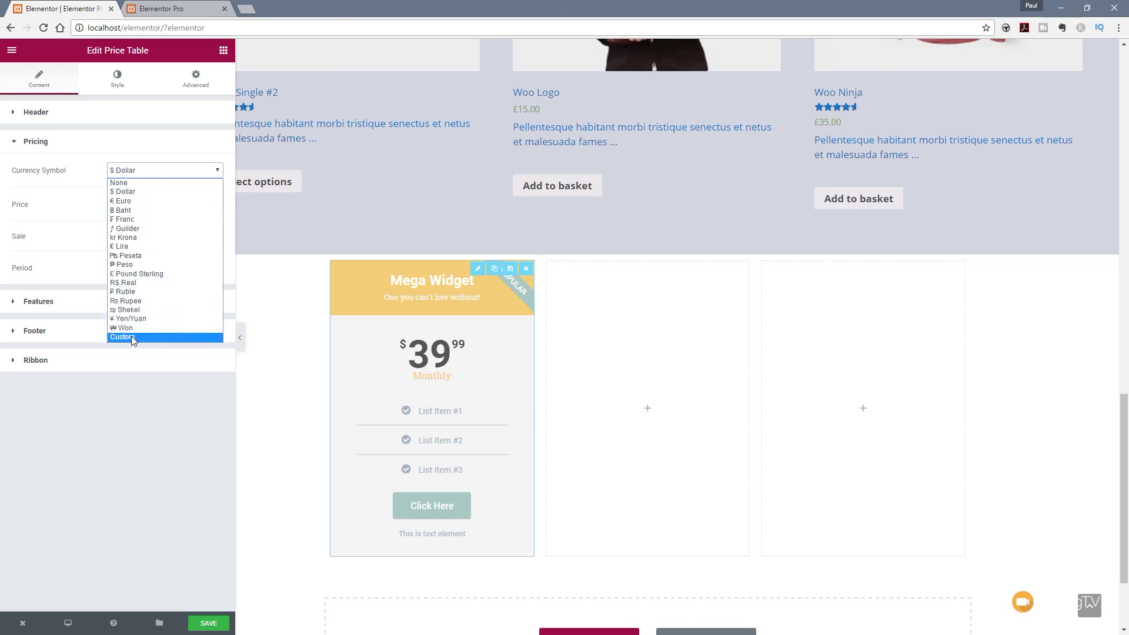
left_click(139, 274)
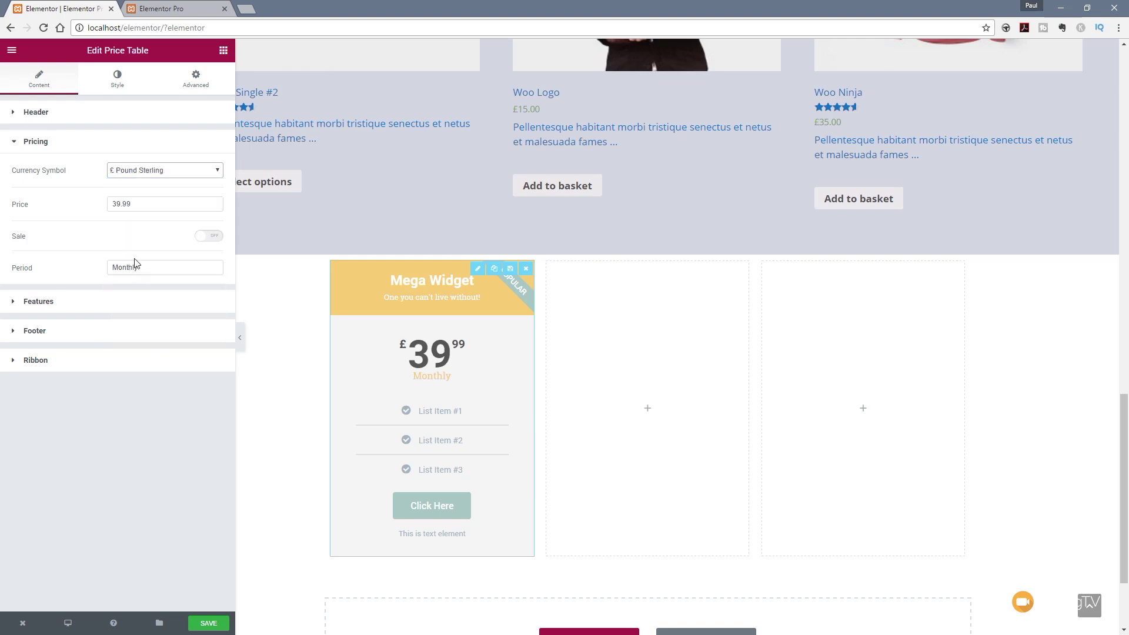
left_click(212, 236)
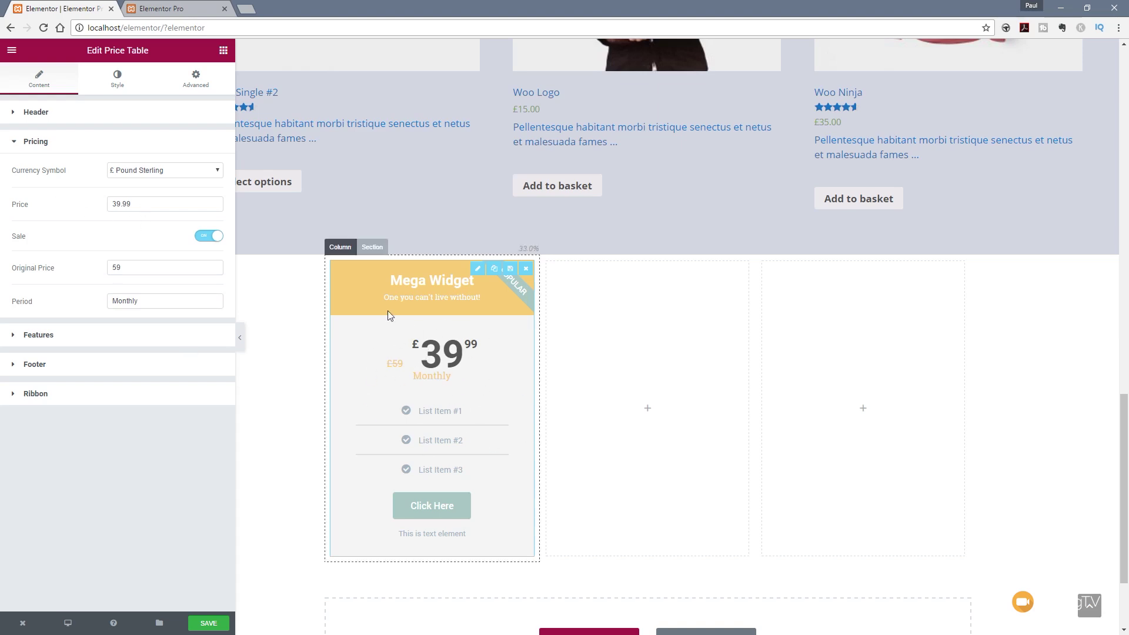
double_click(139, 305)
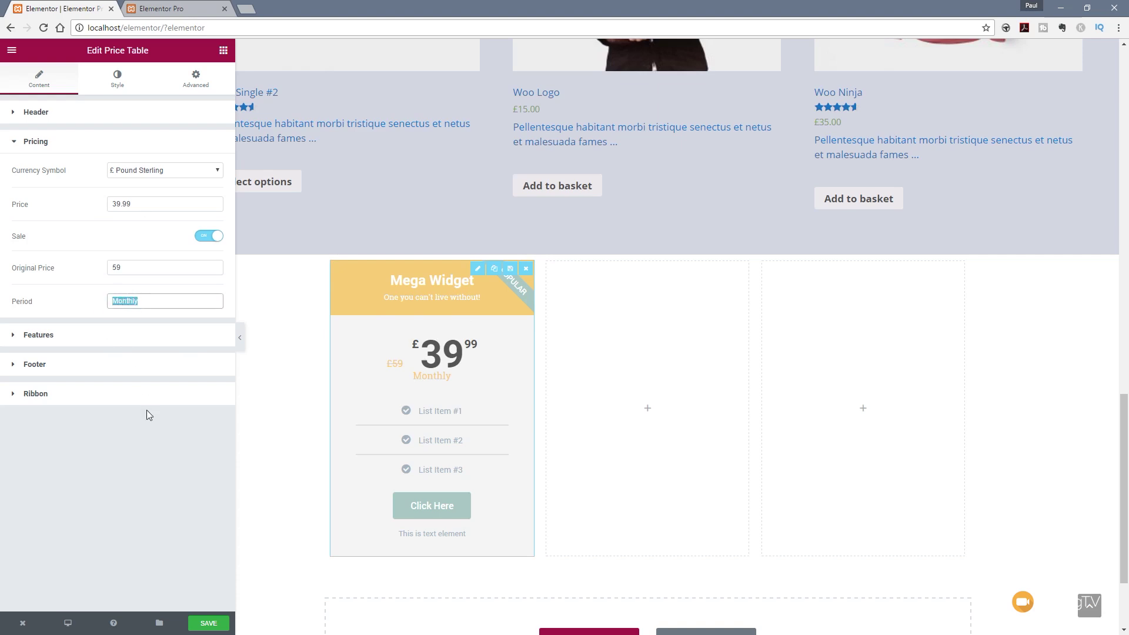
key("BackSpace")
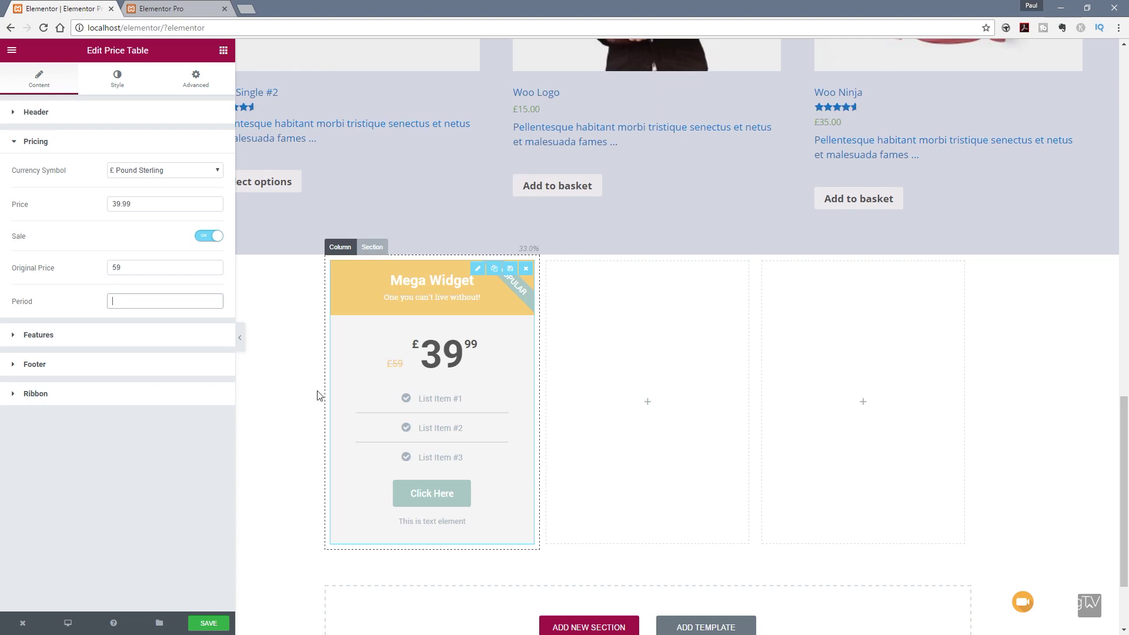
Set the icon color of the List Item #1 feature to the light blue #6ec1e4, keeping the check-circle icon
left_click(50, 336)
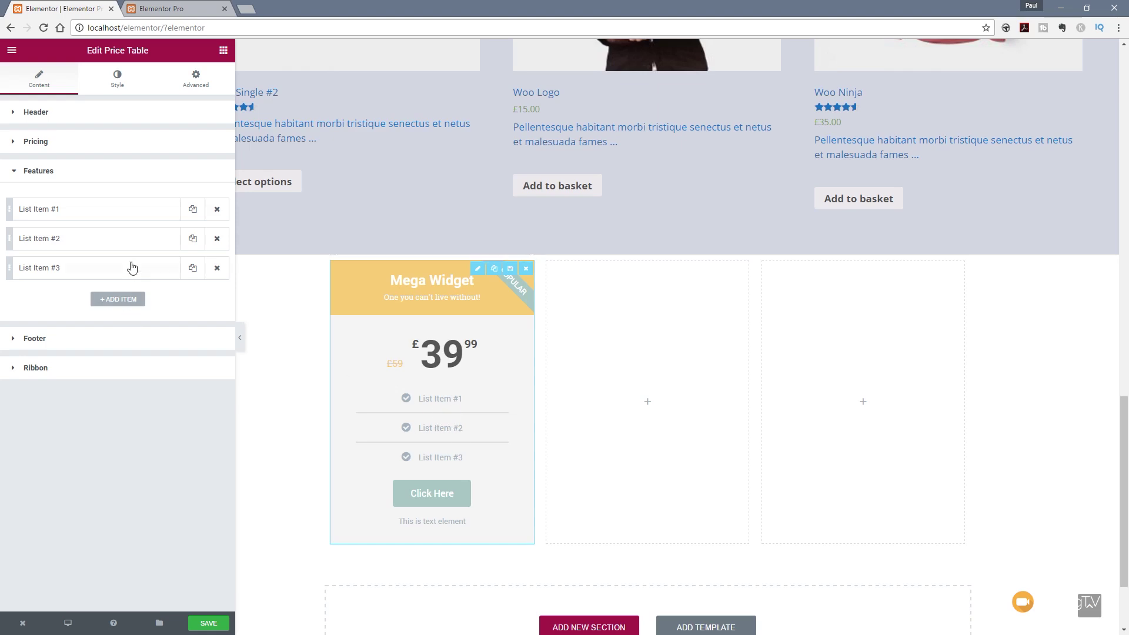
left_click(90, 212)
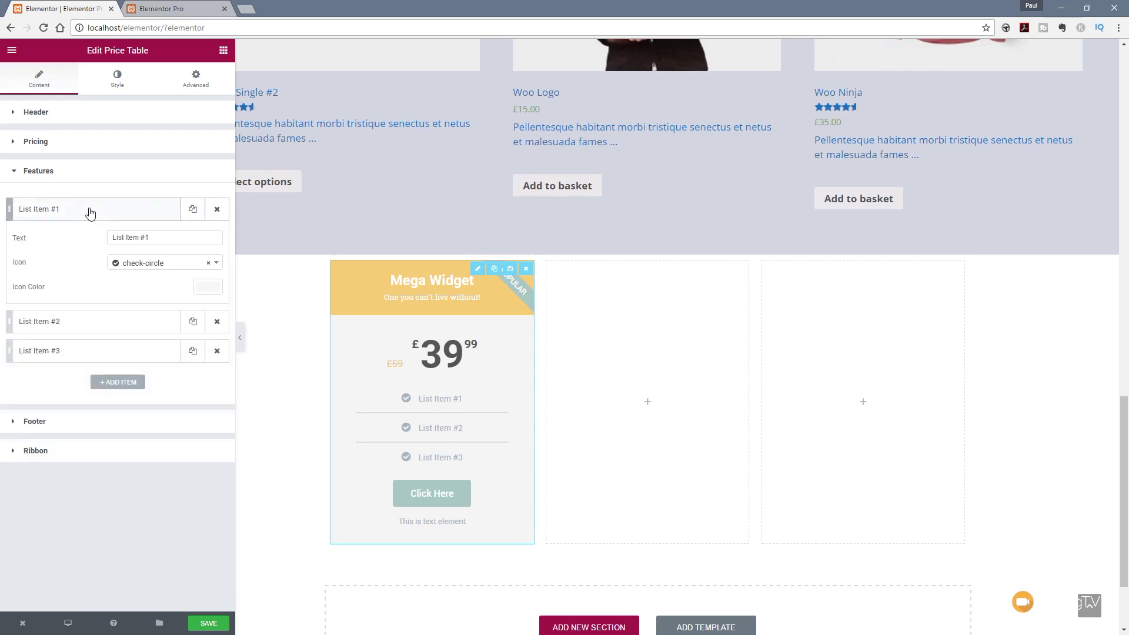
left_click(162, 266)
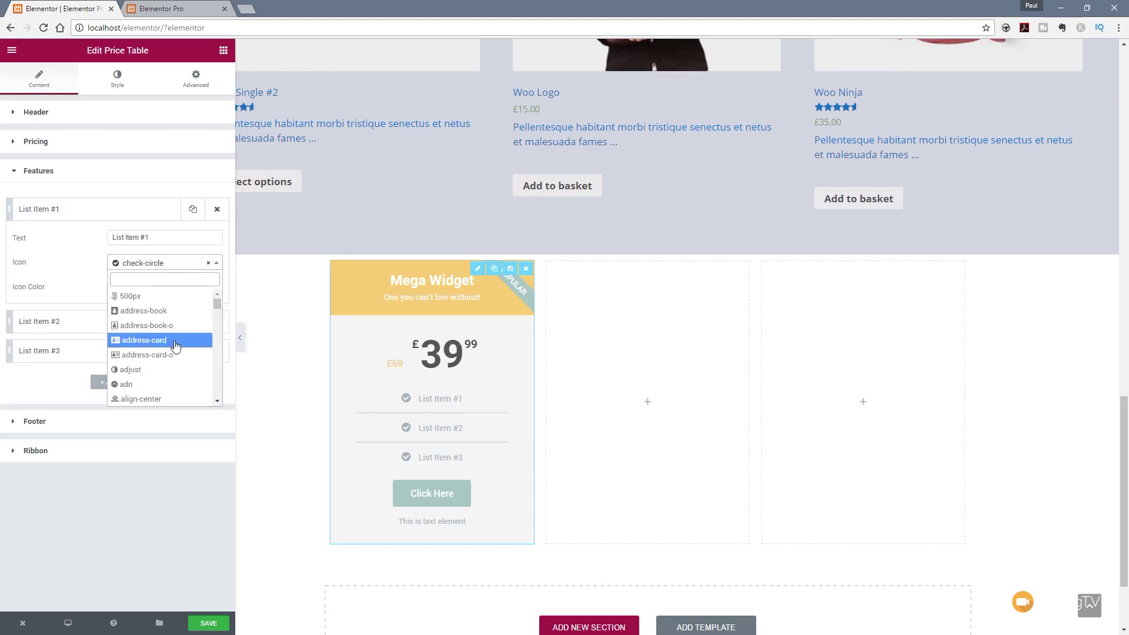
mouse_move(217, 304)
left_mouse_down()
mouse_move(221, 329)
mouse_move(217, 305)
left_mouse_up()
left_click(165, 465)
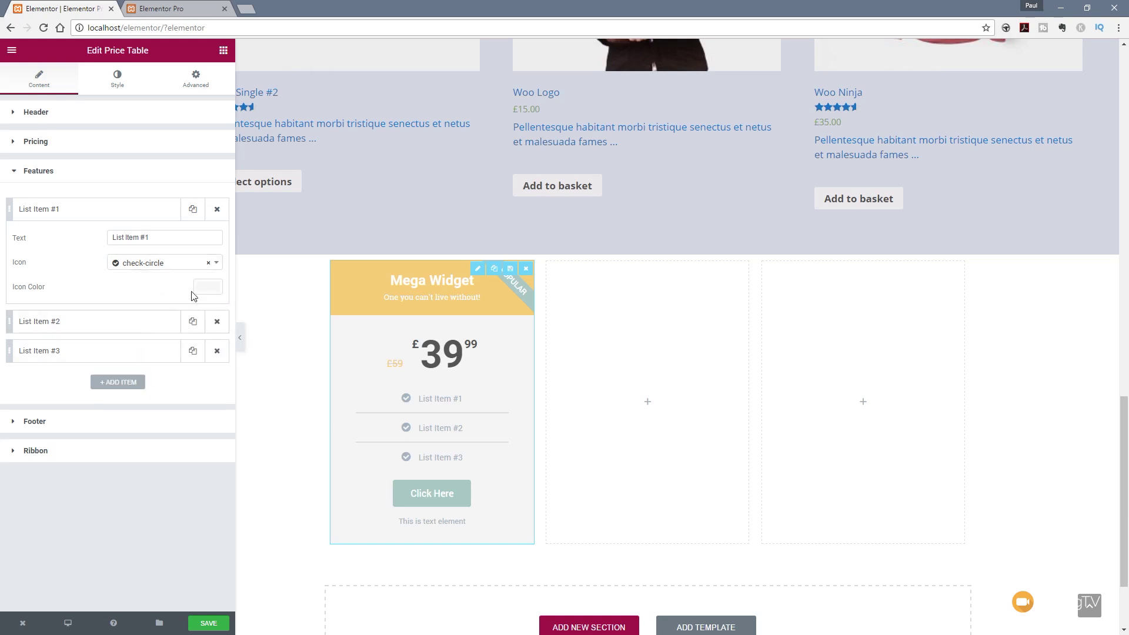
left_click(207, 288)
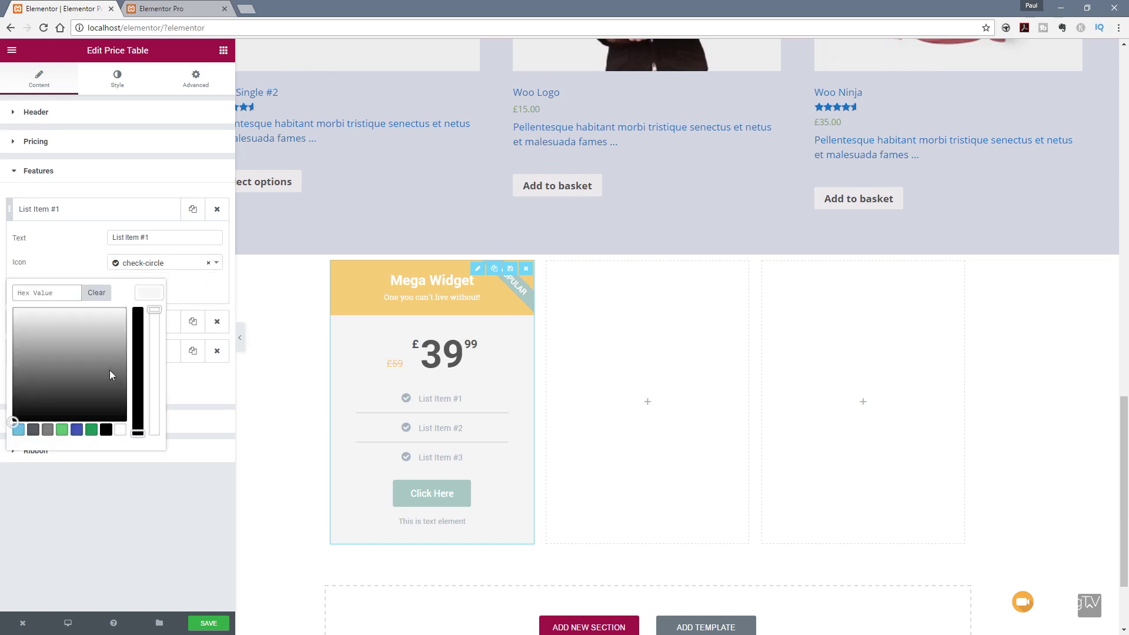
left_click_drag(136, 332, 136, 309)
left_click_drag(23, 316, 11, 304)
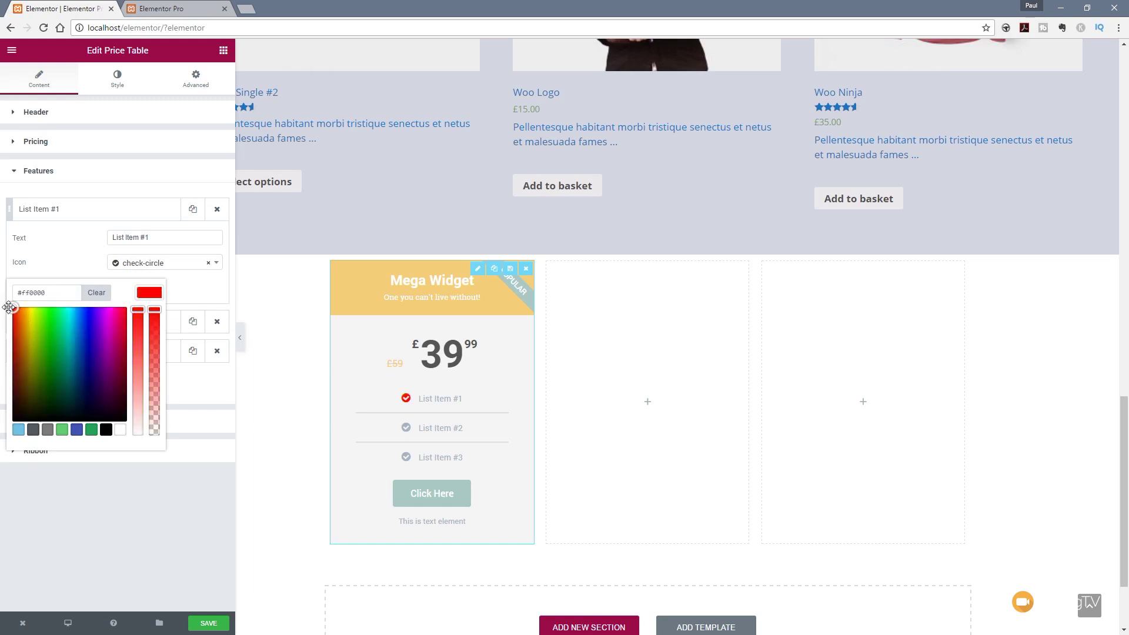
left_click(18, 429)
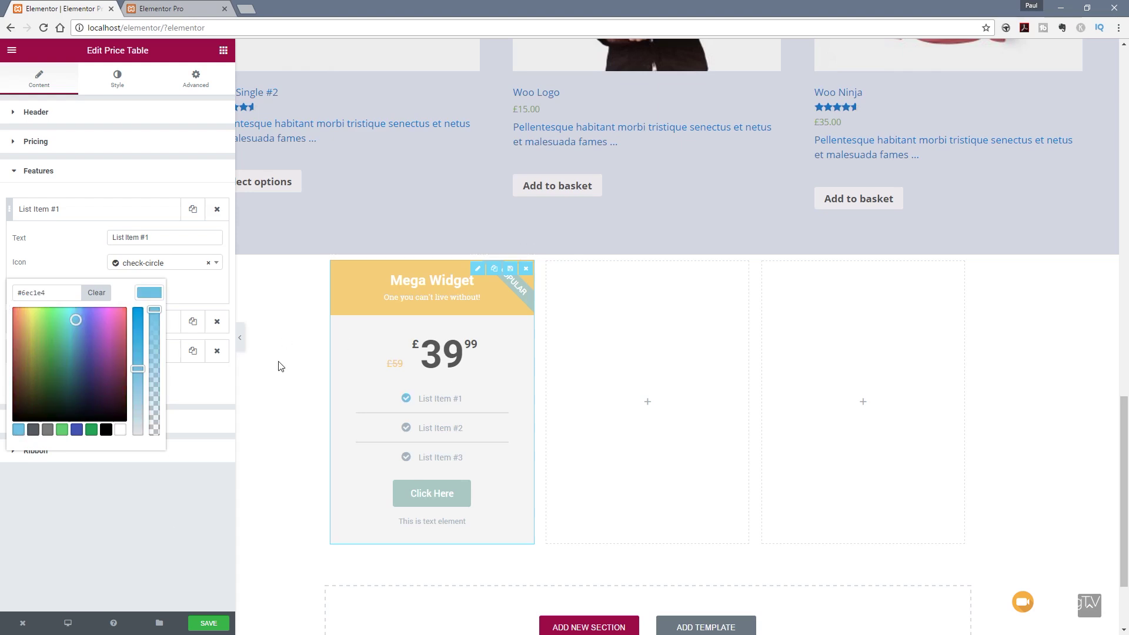
left_click(55, 482)
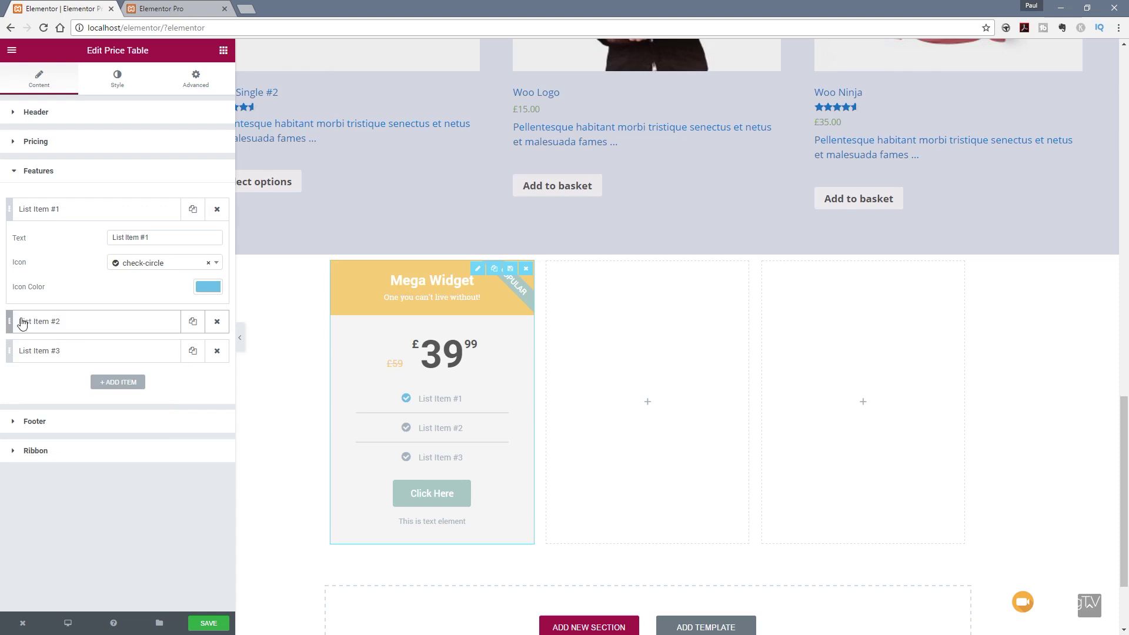
Move List Item #2 above List Item #1 and add a new item to the end of the feature list
left_click_drag(10, 320, 9, 207)
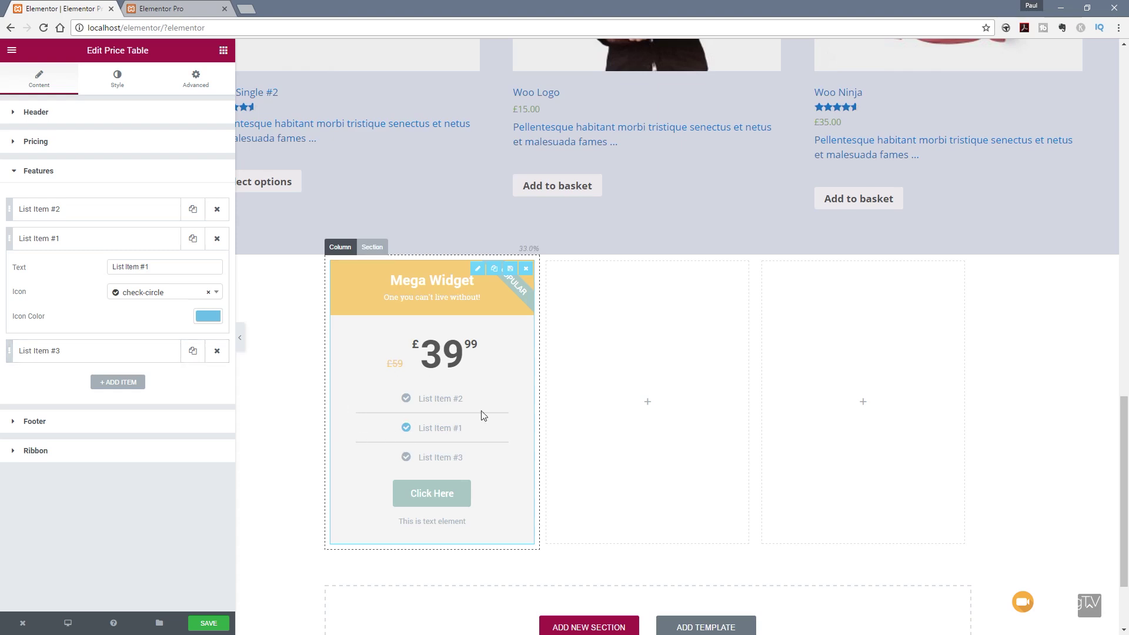
left_click(118, 383)
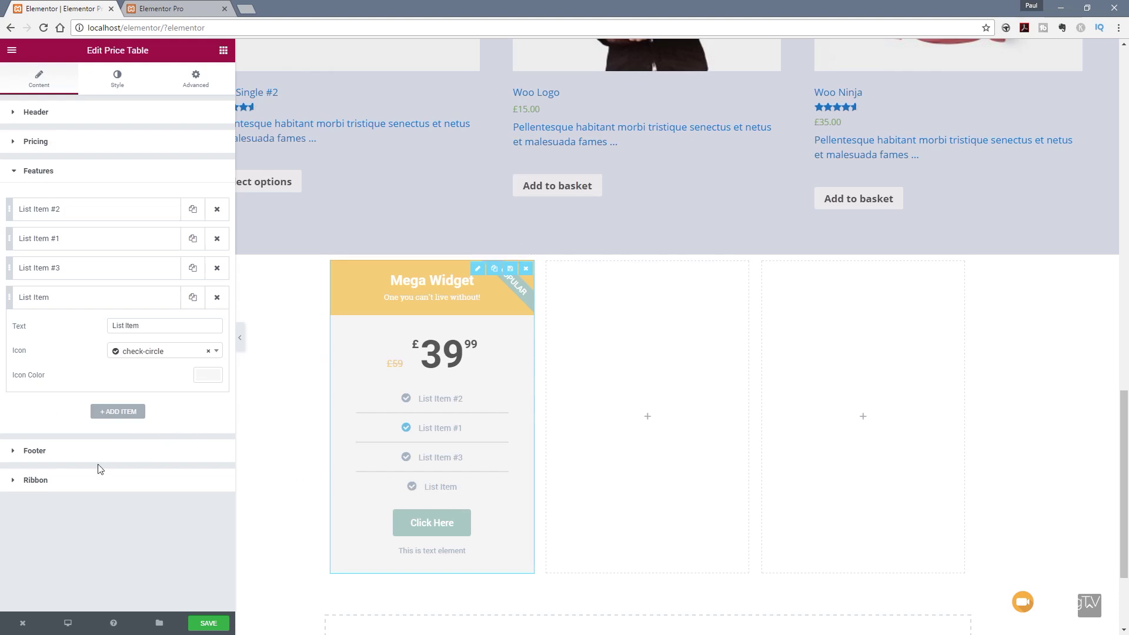
Examine the price table's footer settings for button text, link and additional info, and open its ribbon settings
left_click(34, 451)
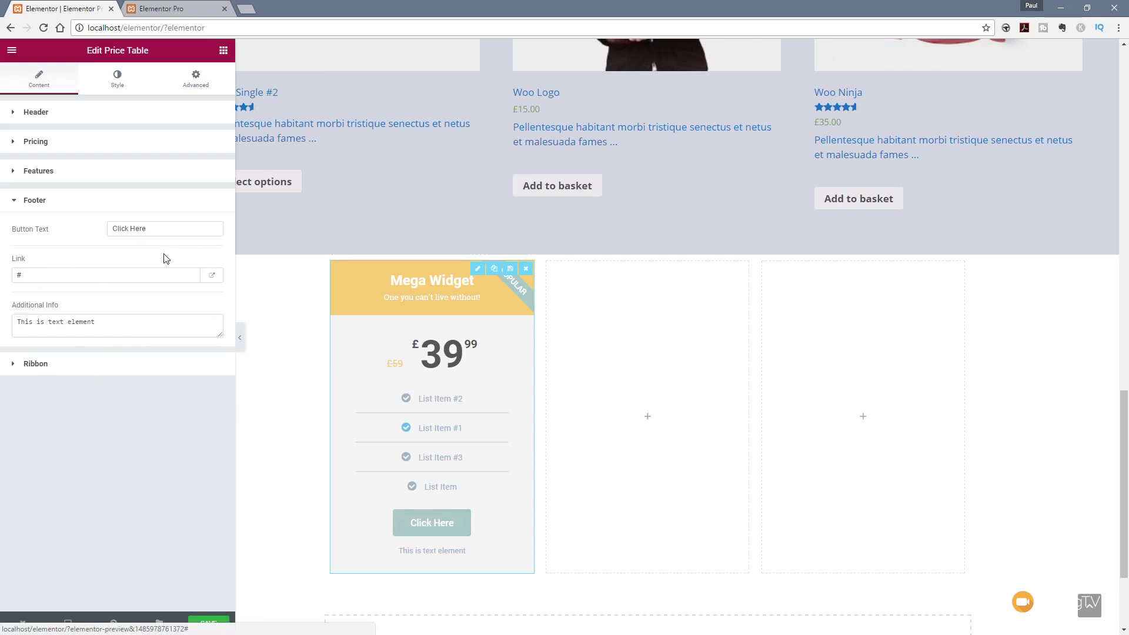
left_click_drag(154, 229, 90, 233)
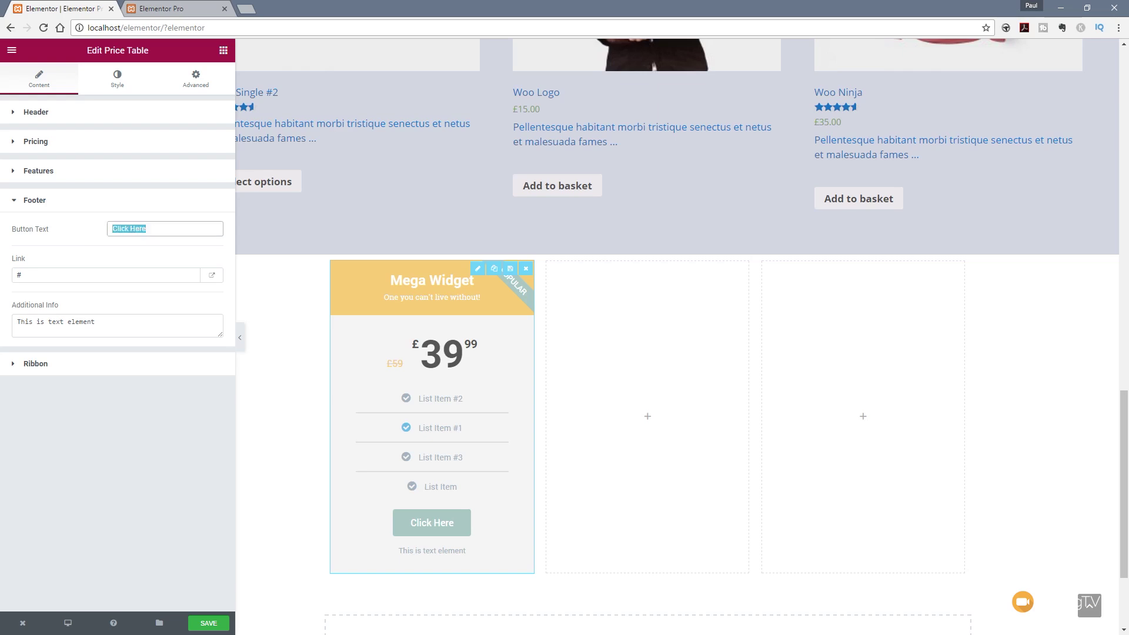
key("Tab")
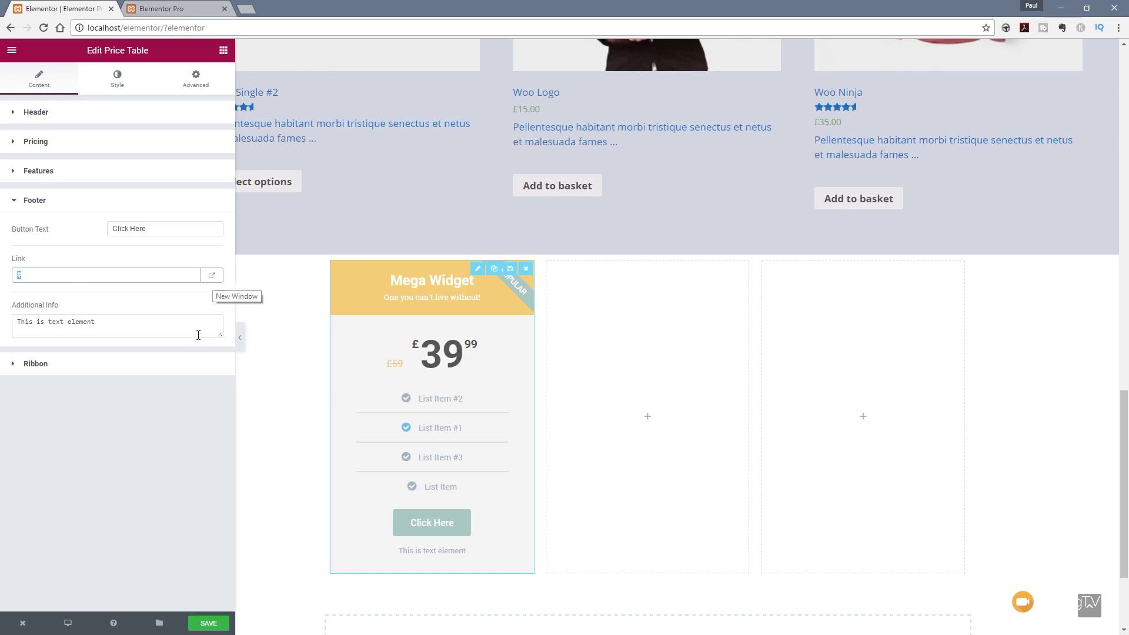
left_click_drag(221, 326, 18, 319)
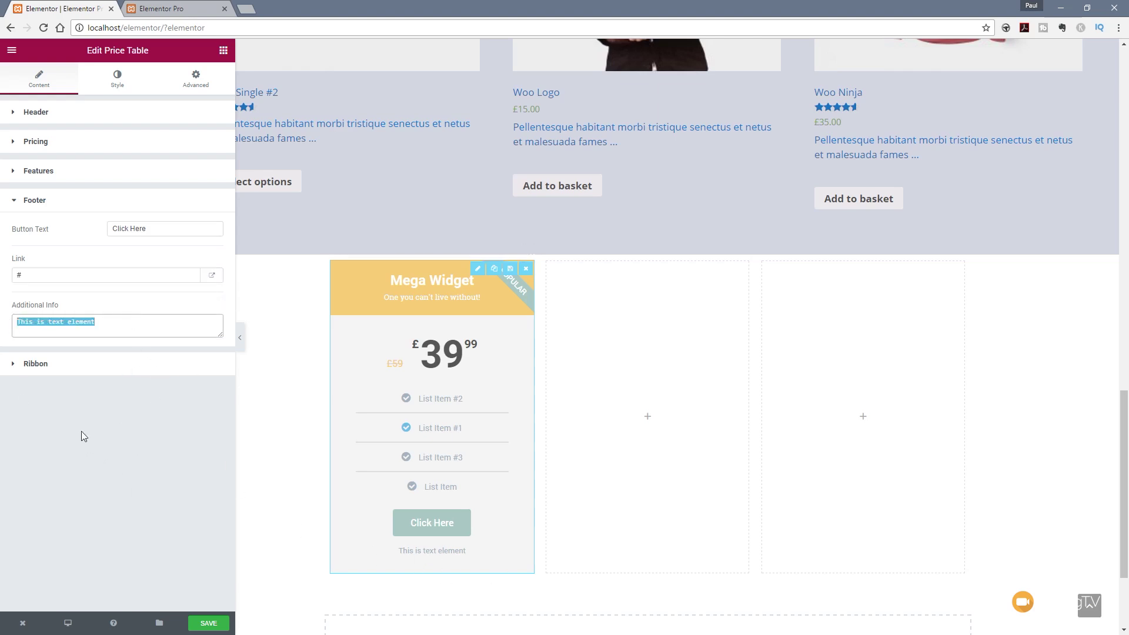
left_click(37, 363)
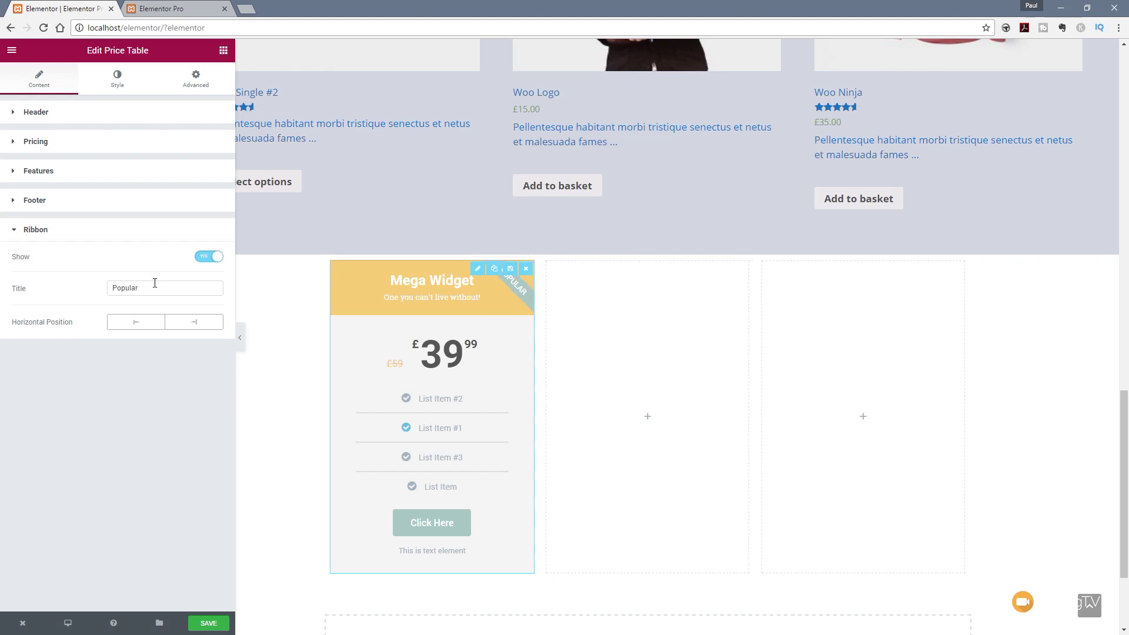
Keep the price table's ribbon shown, title it "On Sales" and set its horizontal position to right
left_click(207, 264)
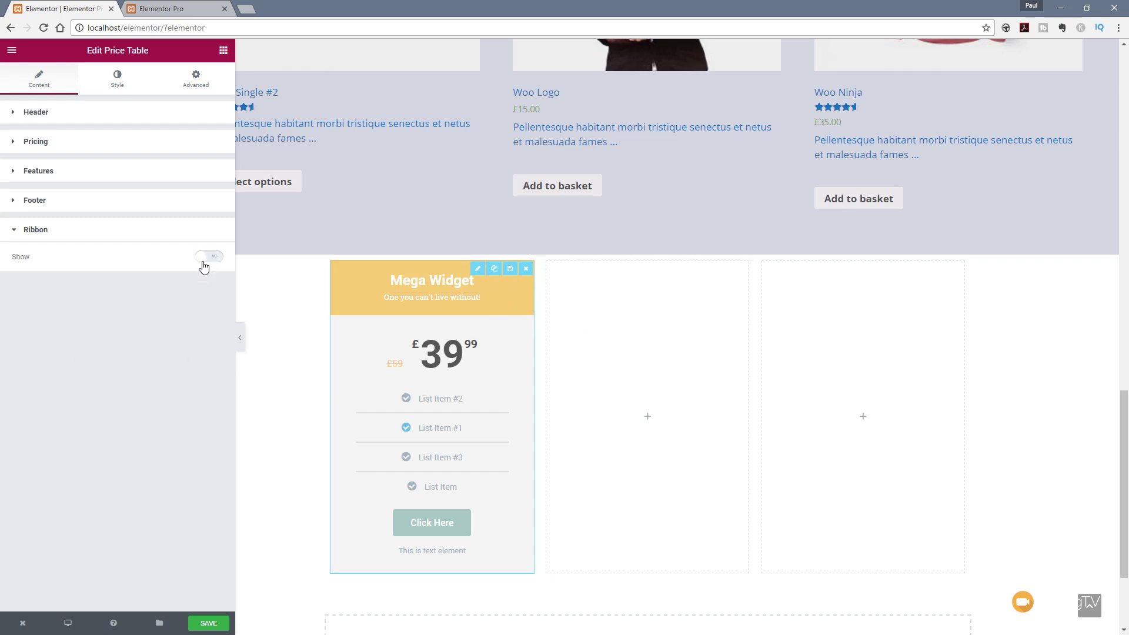
left_click(211, 259)
left_click_drag(176, 288, 75, 296)
type("On Sales")
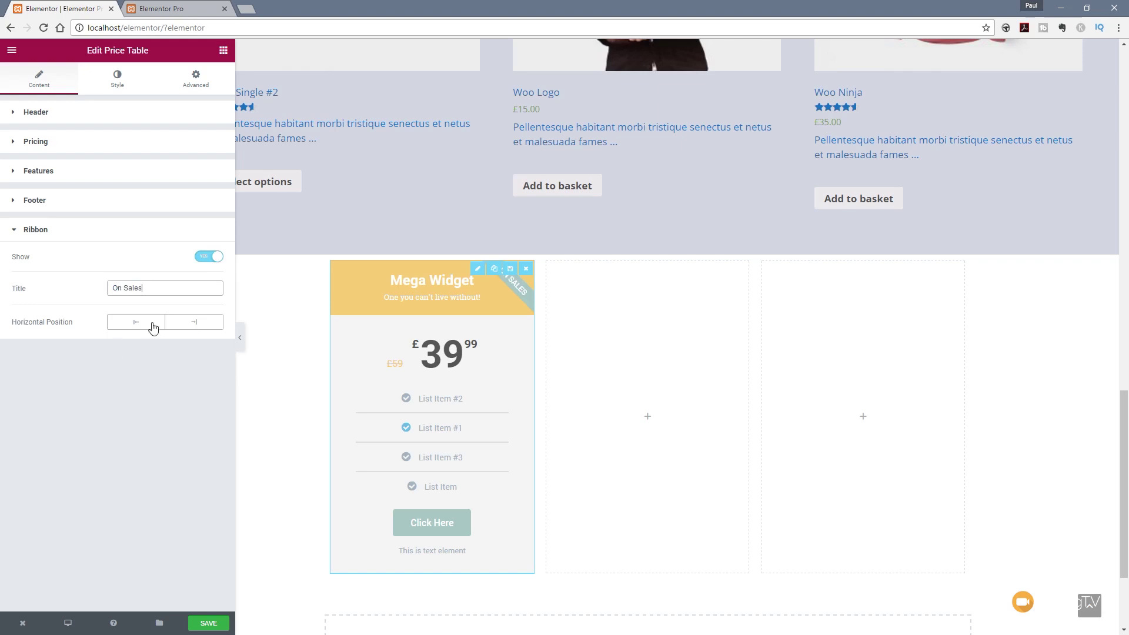
left_click(134, 325)
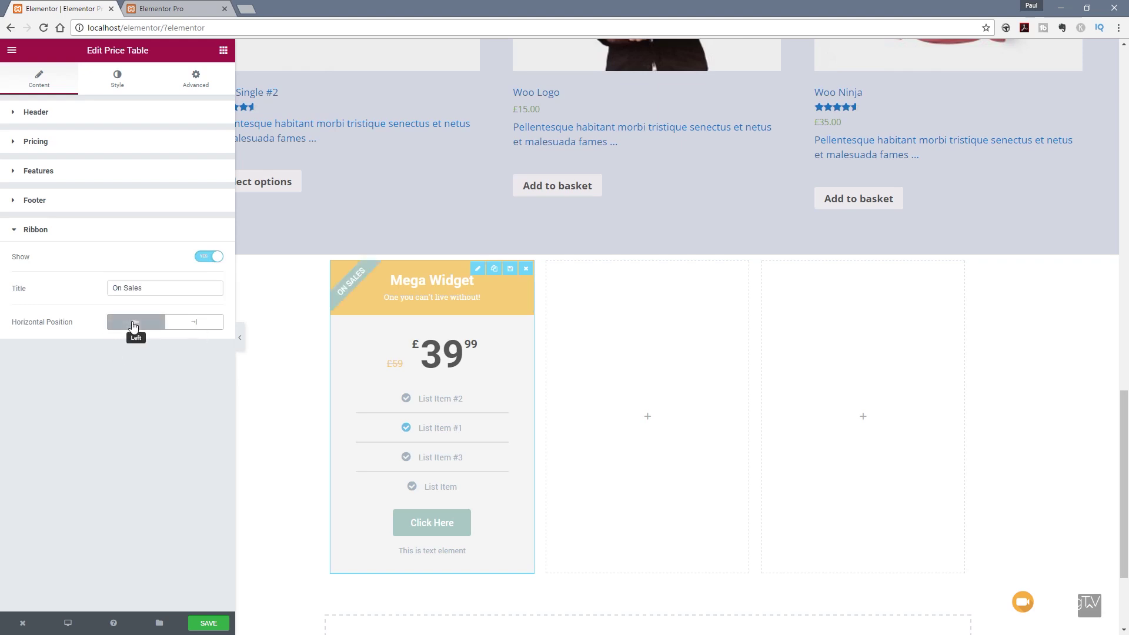
left_click(187, 326)
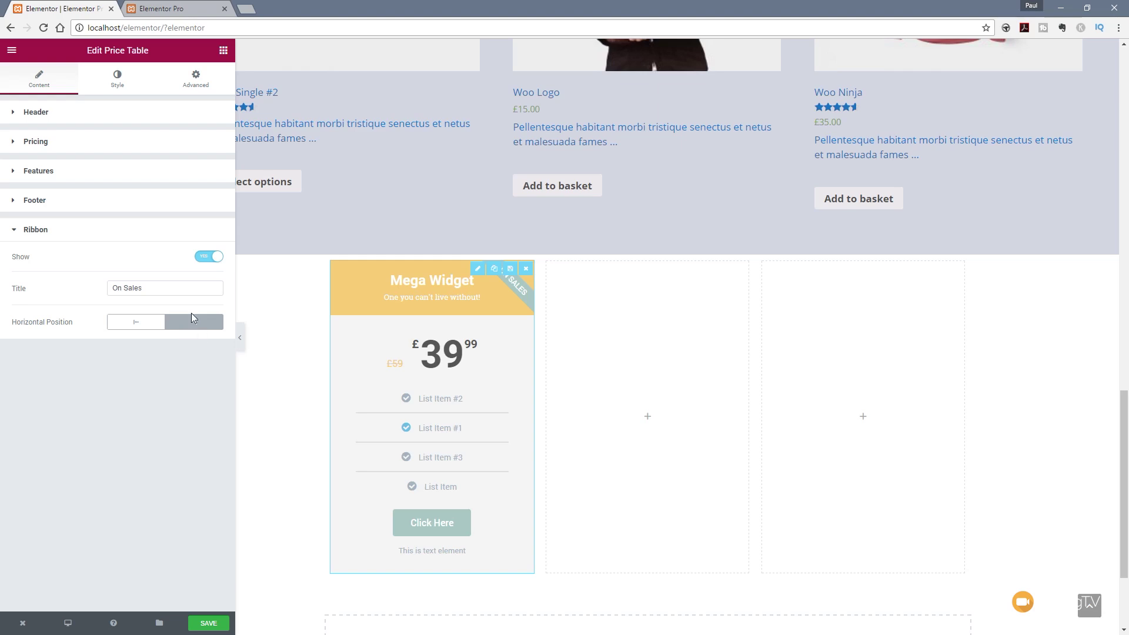
left_click(17, 230)
Set the price table header's background color to a semi-transparent light green
left_click(127, 84)
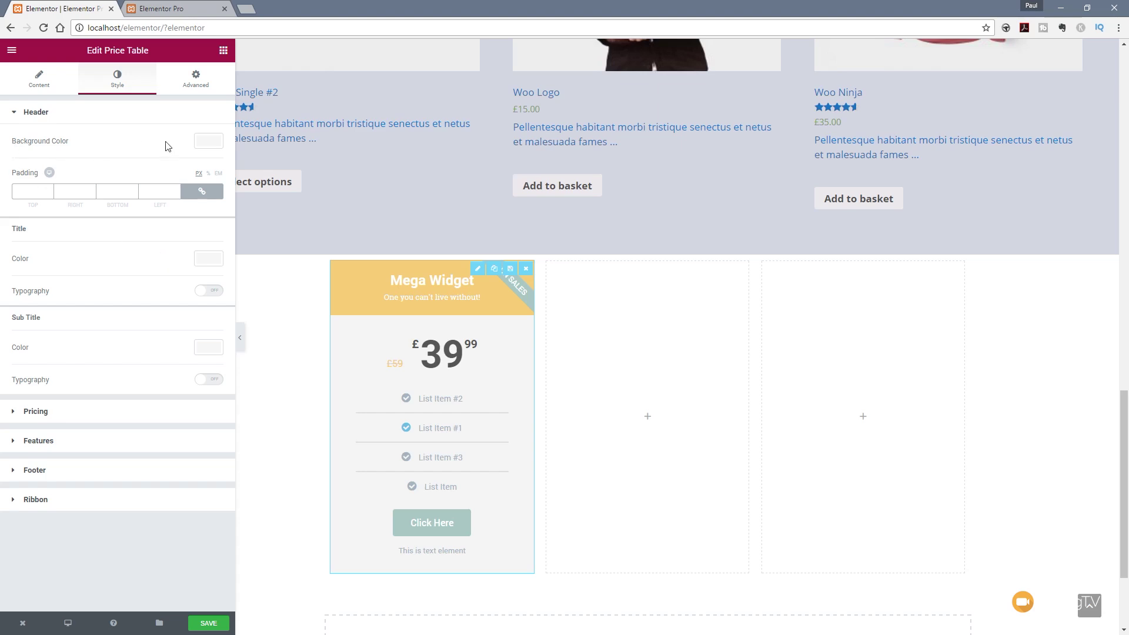
left_click(209, 141)
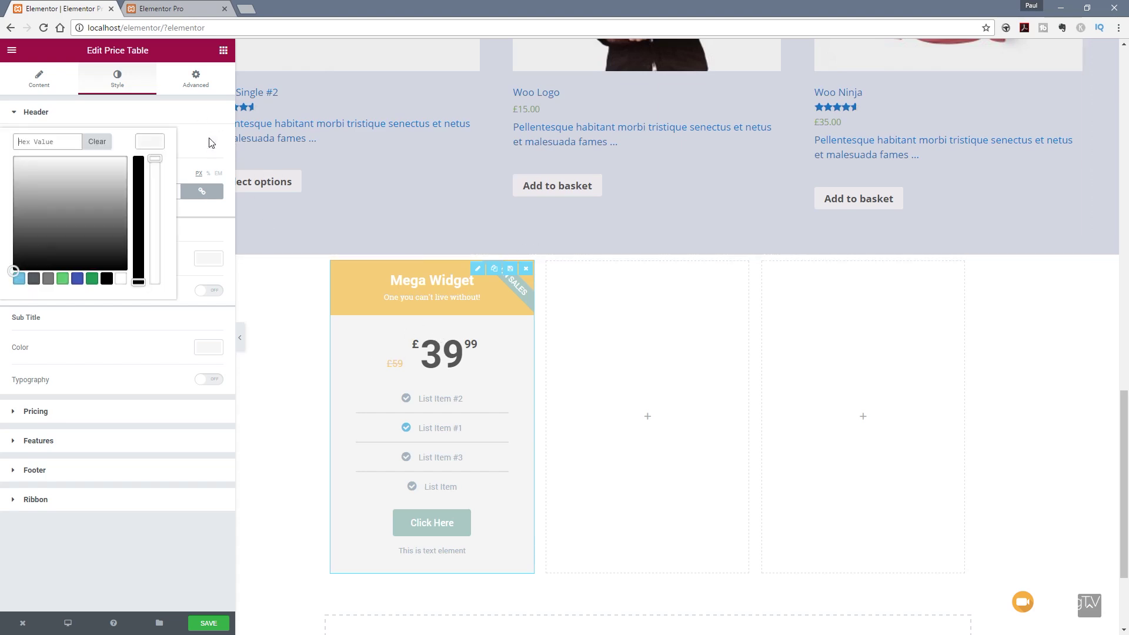
left_click(62, 278)
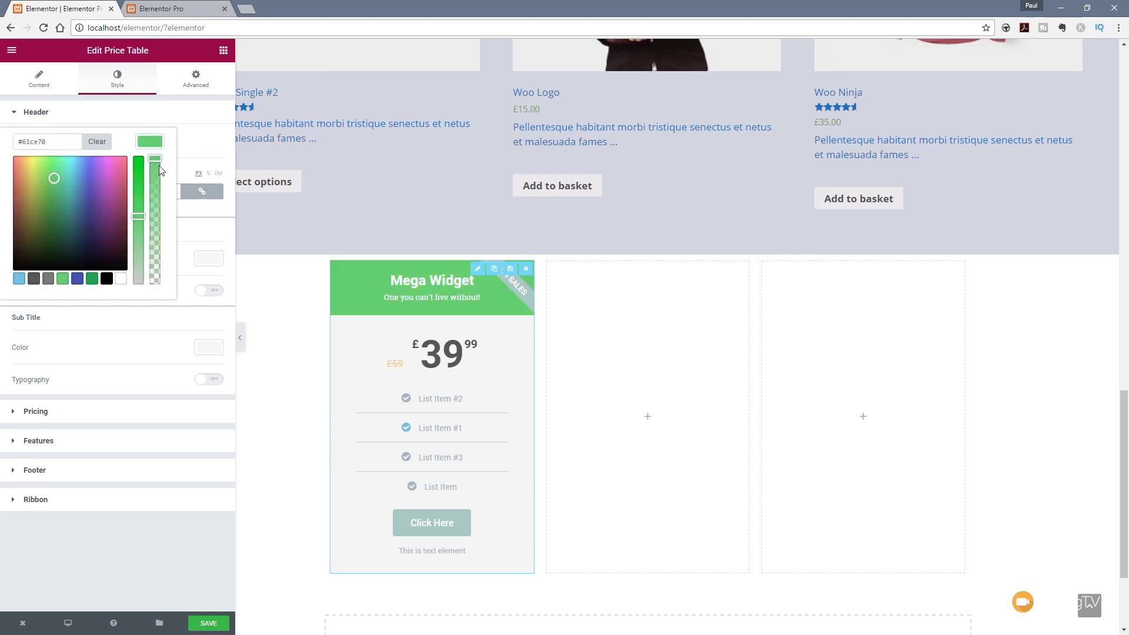
left_click_drag(155, 159, 135, 233)
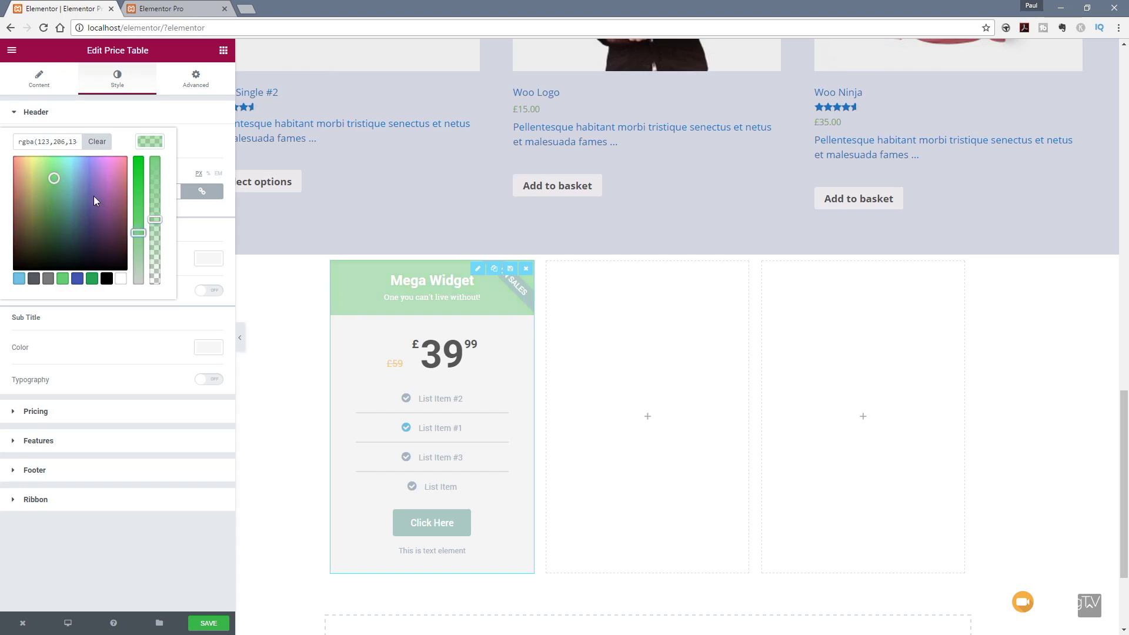
left_click_drag(51, 179, 37, 174)
left_click_drag(134, 234, 138, 201)
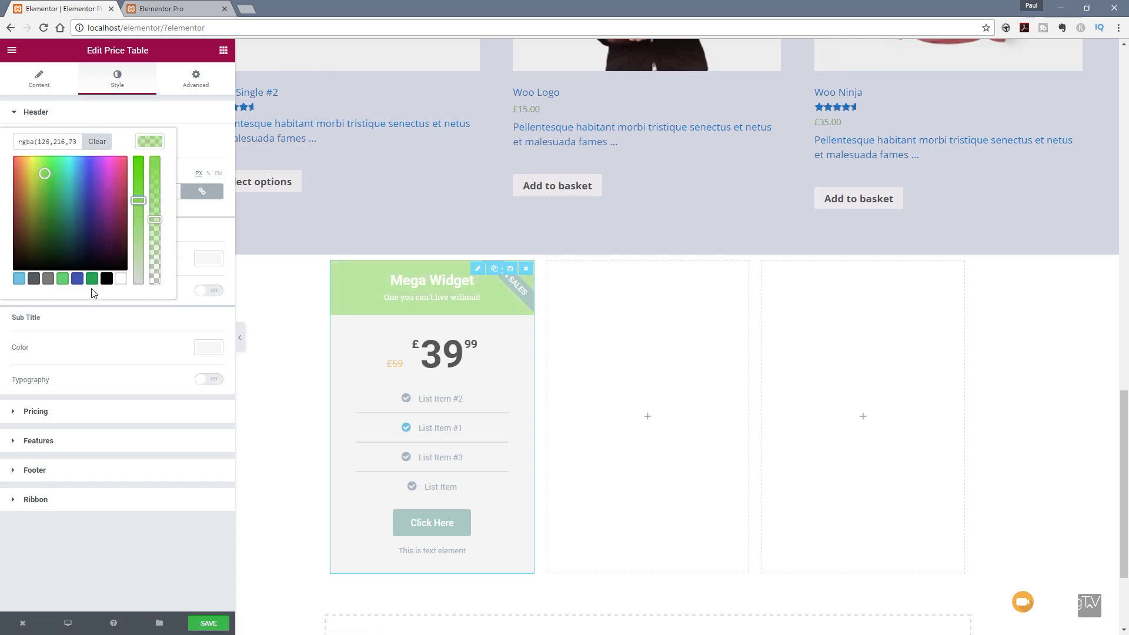
left_click(212, 143)
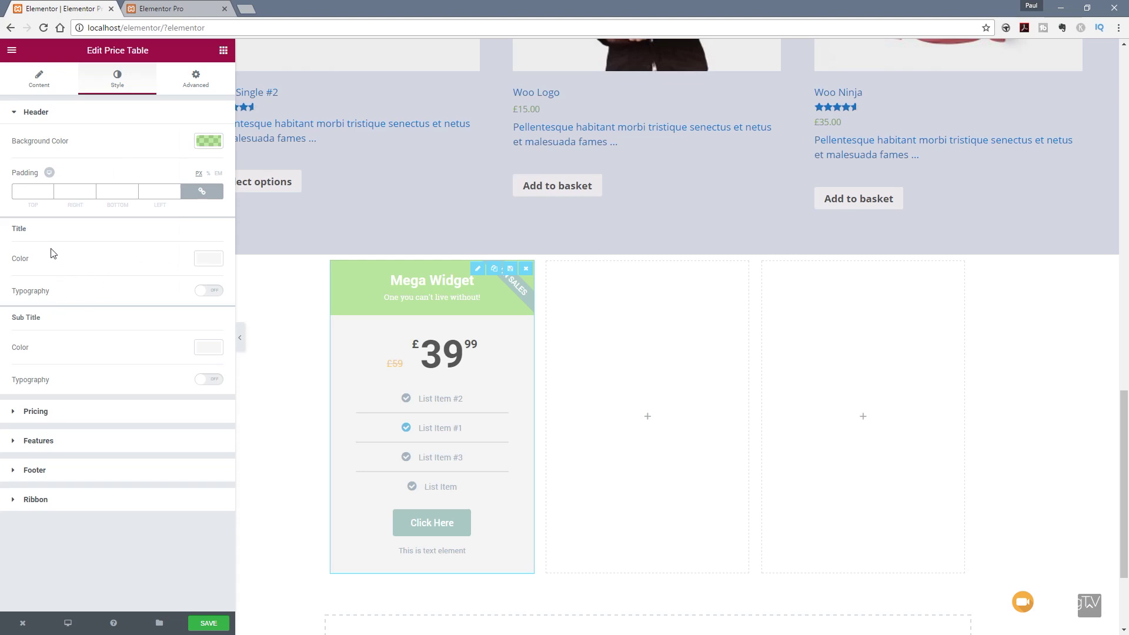
Set the header's title color to dark gray #54595f and its subtitle color to the medium gray swatch
left_click(209, 259)
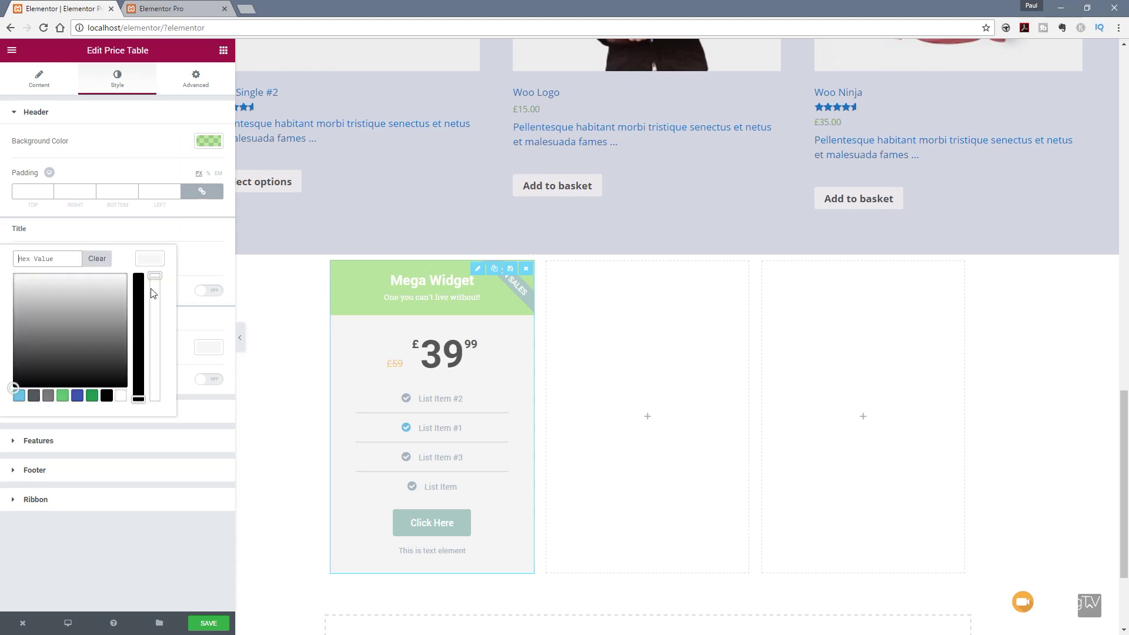
left_click(33, 395)
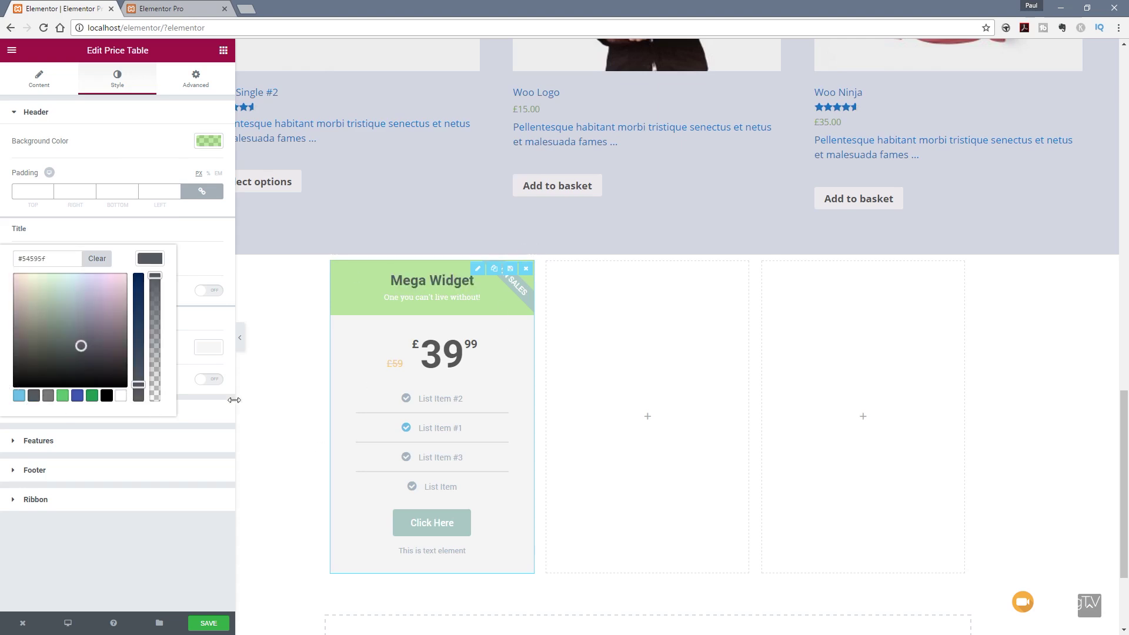
left_click(220, 227)
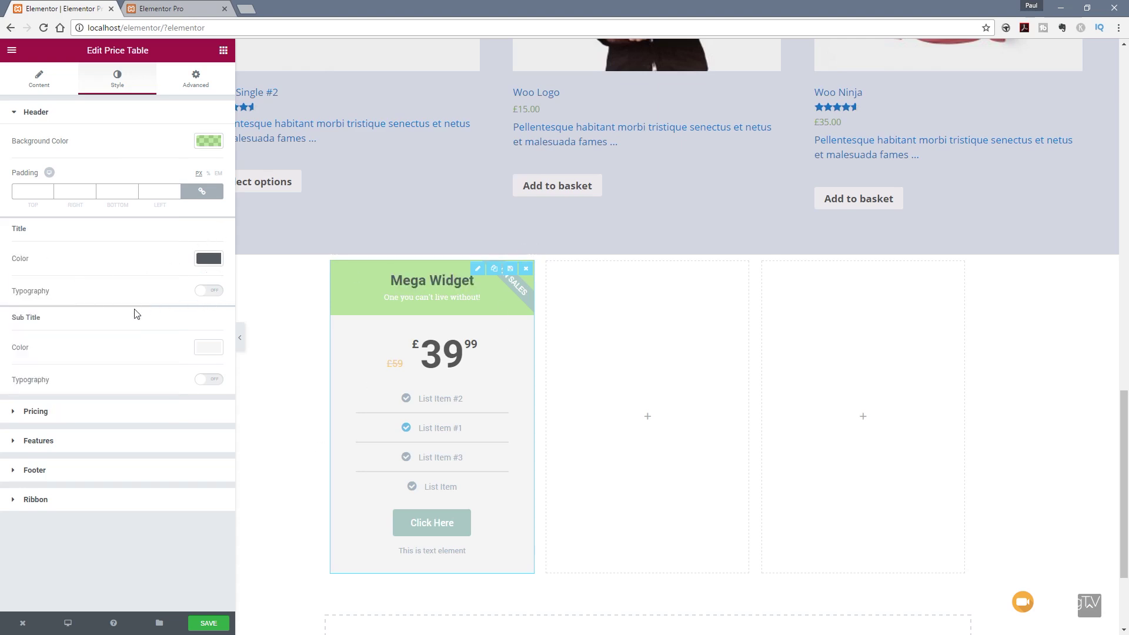
left_click(217, 354)
left_click(48, 484)
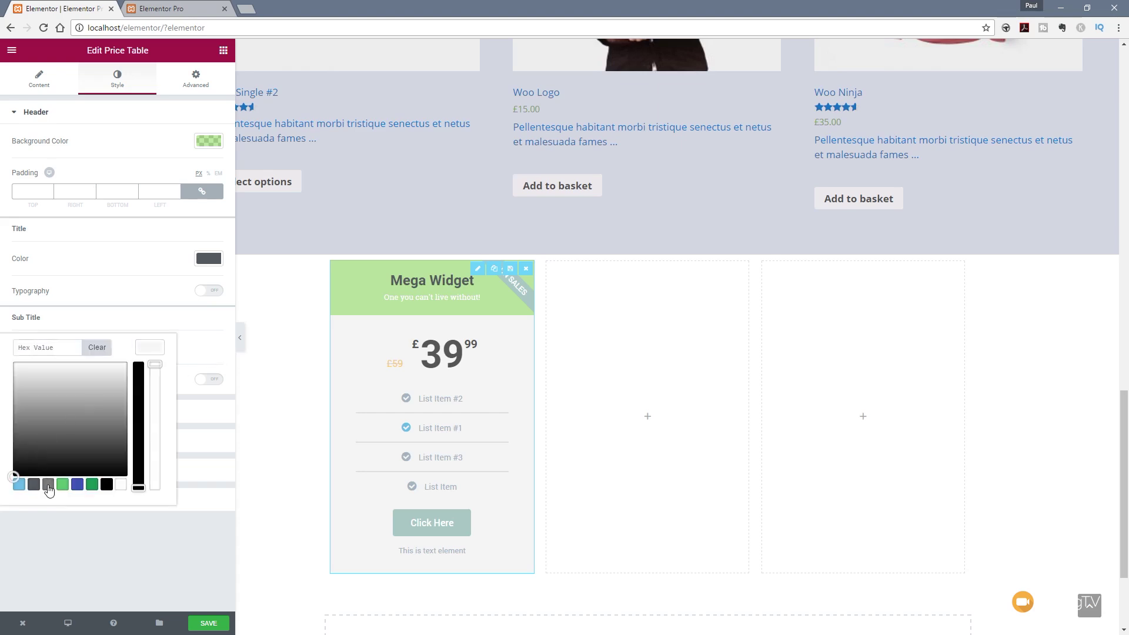
left_click(129, 257)
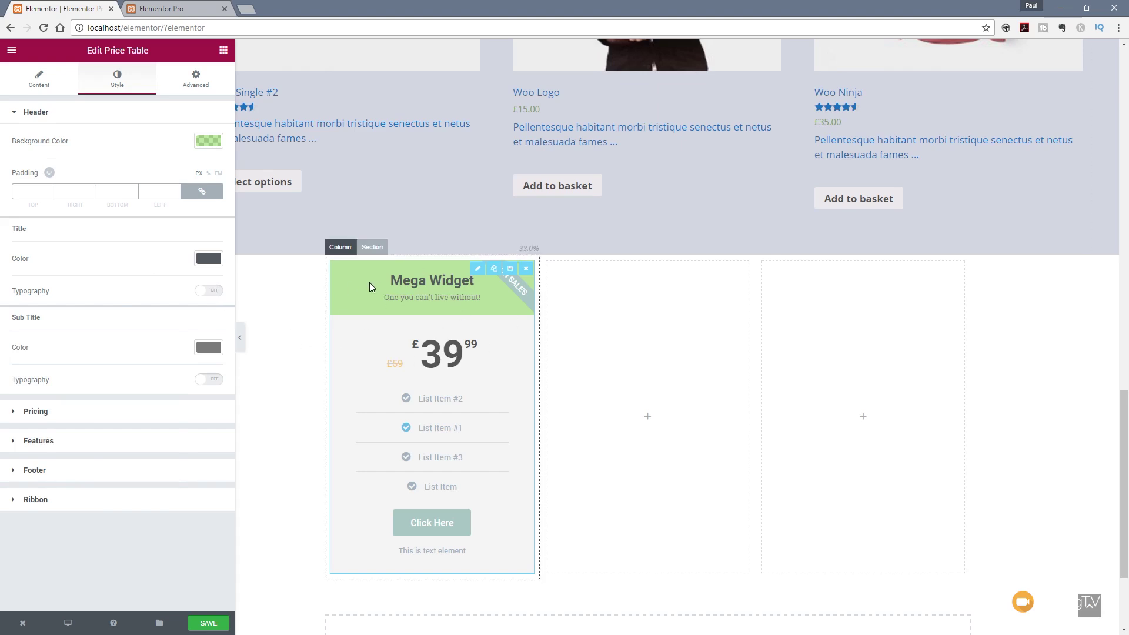
Examine the typography options for the header's title and subtitle, including the tablet preview for line-height, leaving custom typography off
left_click(217, 291)
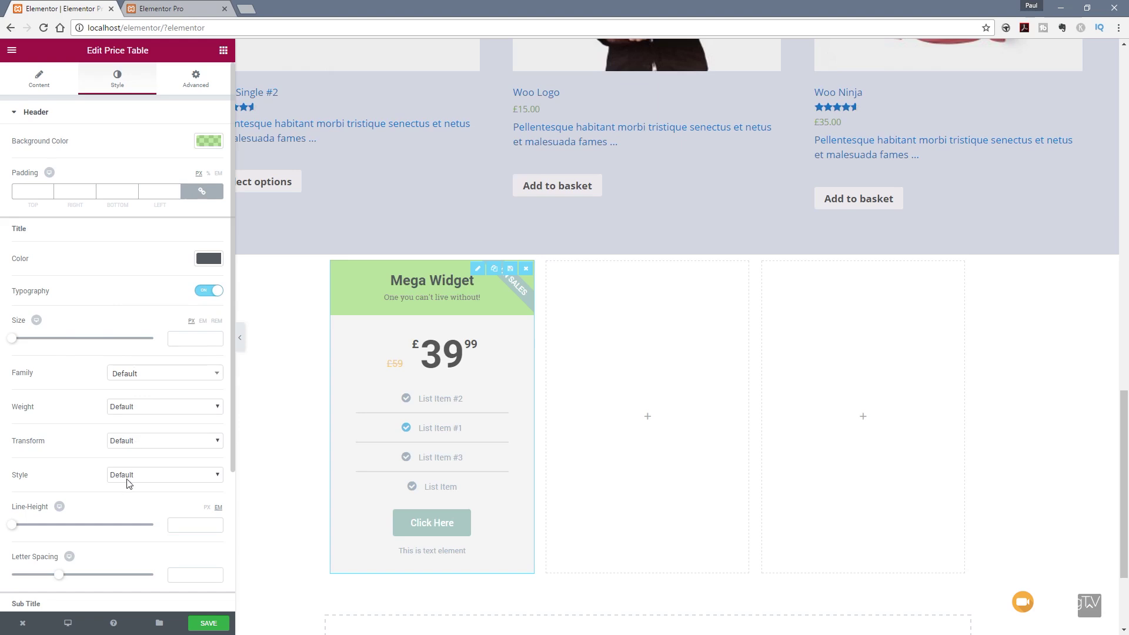
scroll(102, 477, "down", 3)
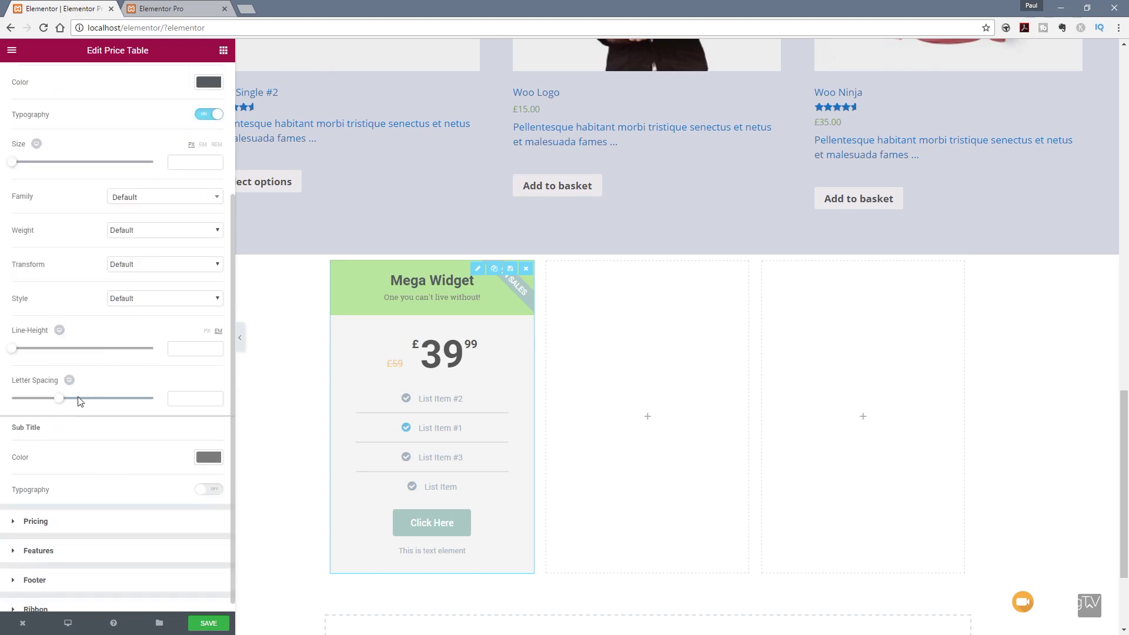
left_click(59, 331)
left_click(73, 330)
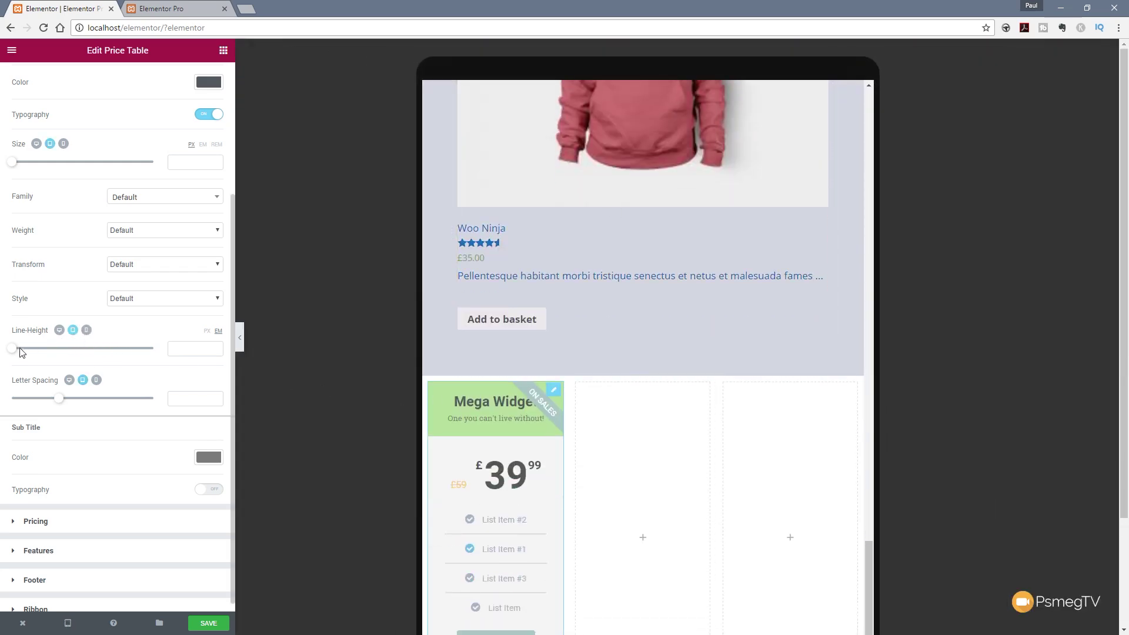
left_click(60, 331)
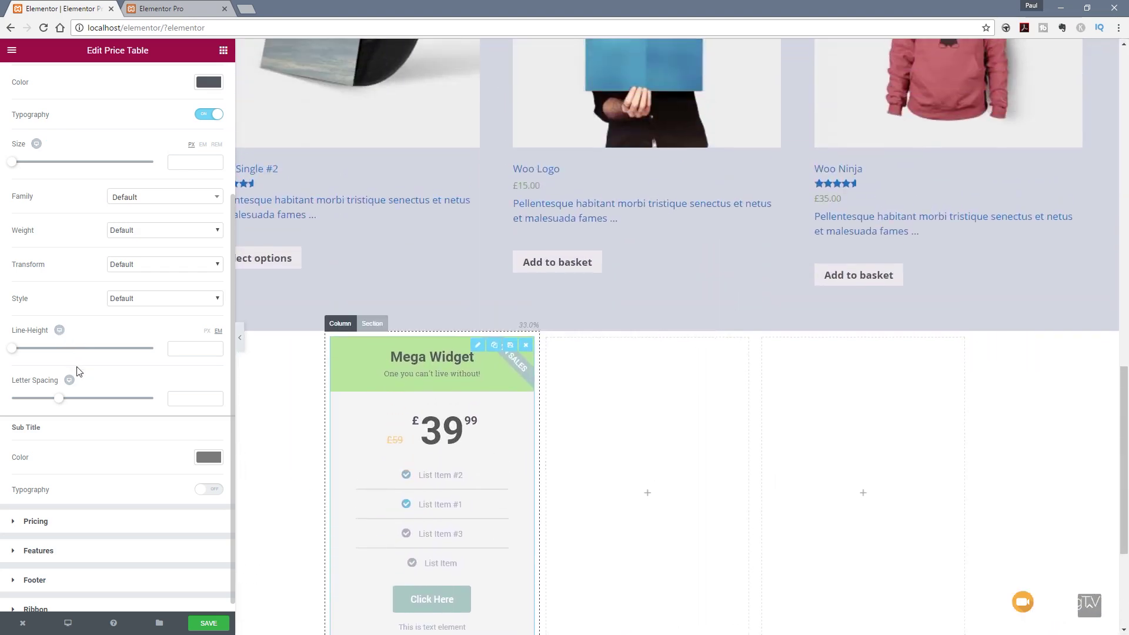
left_click(204, 117)
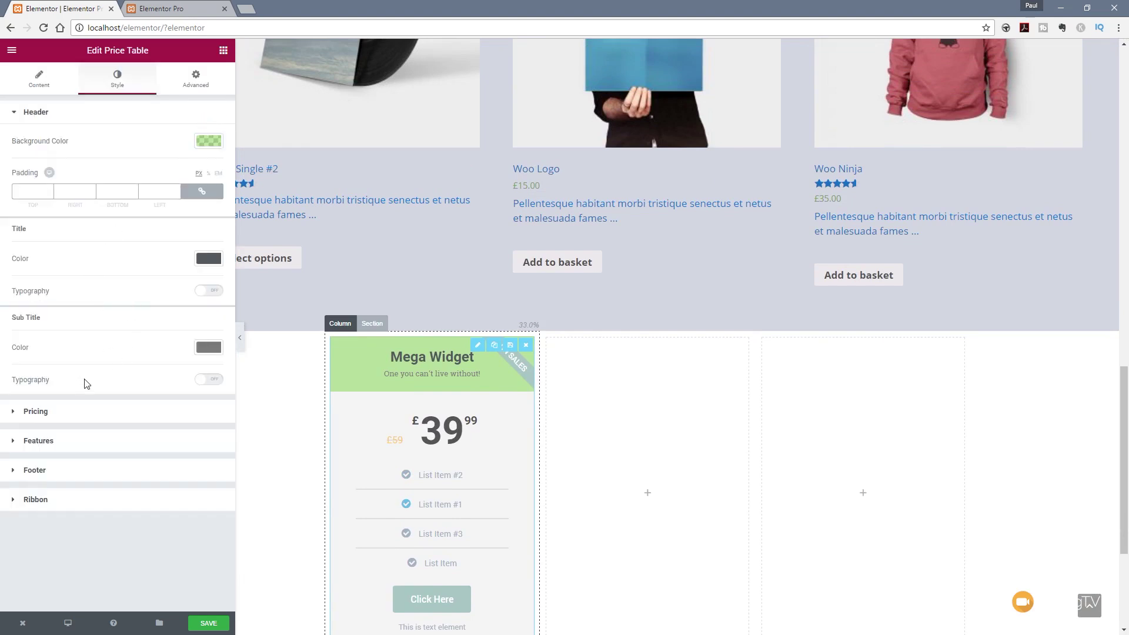
left_click(212, 381)
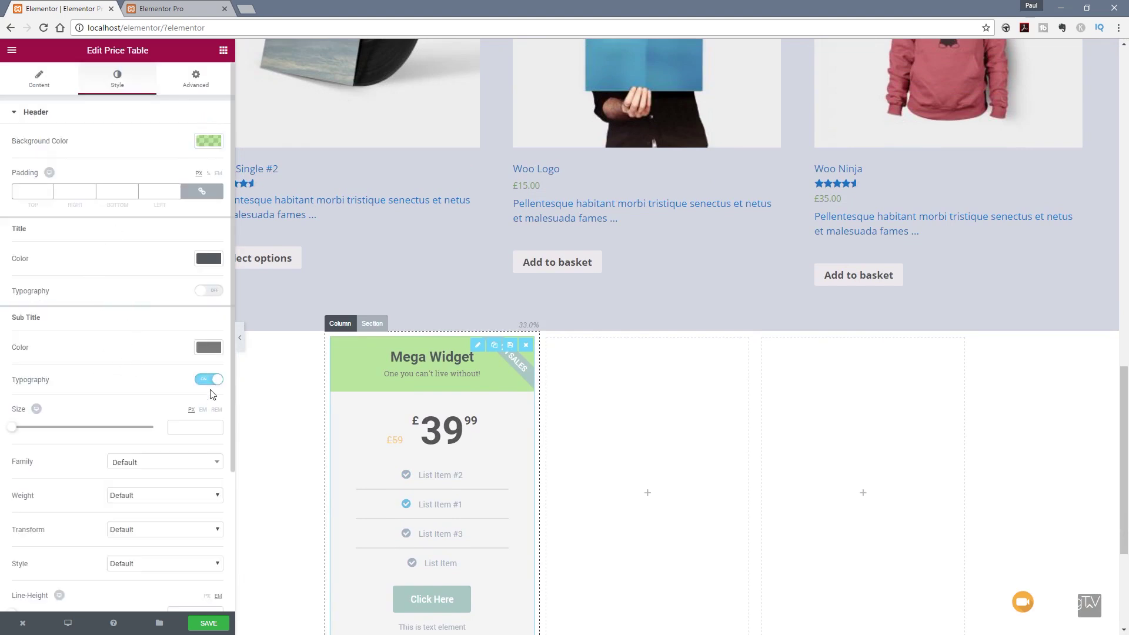
scroll(123, 431, "down", 3)
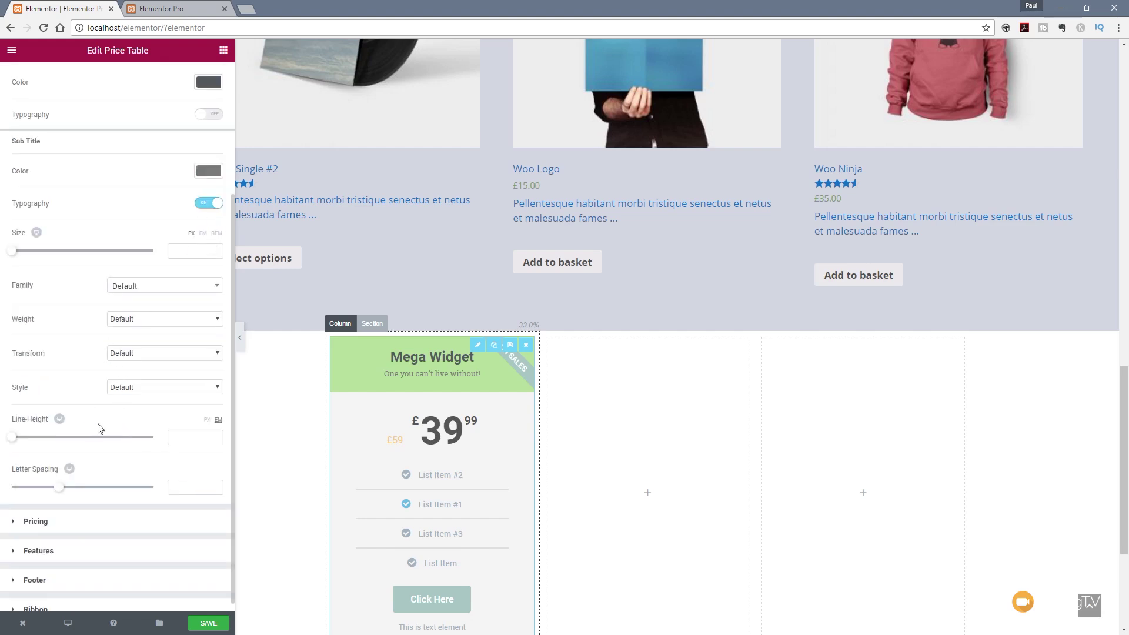
left_click(204, 204)
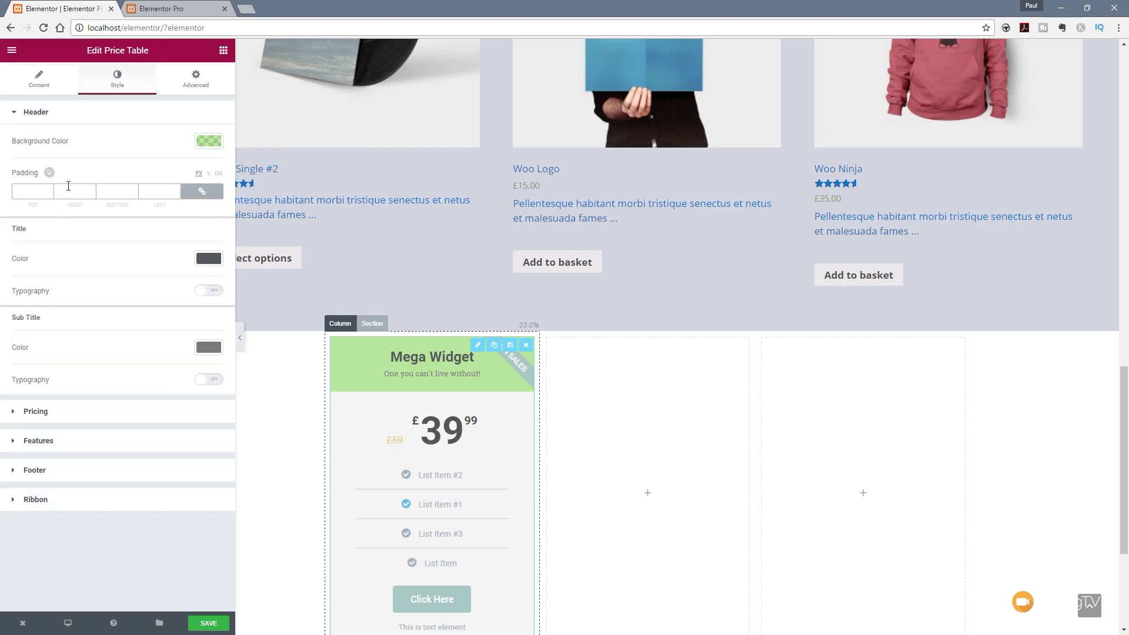
In the pricing style, keep the currency symbol's vertical position at top and set the fractional part's to bottom
left_click(65, 420)
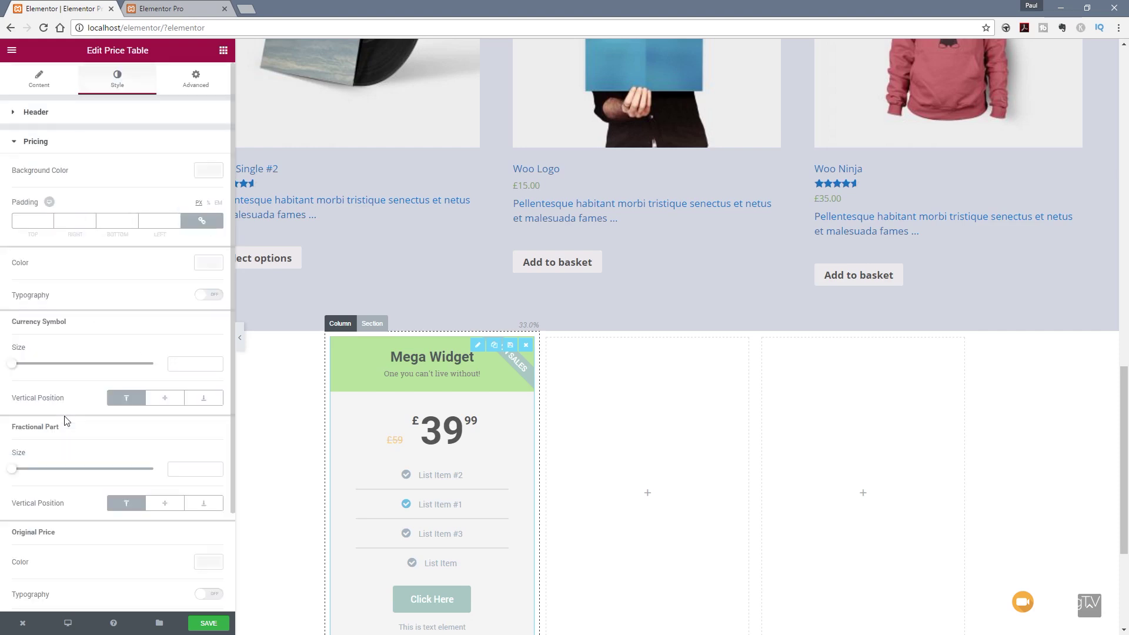
scroll(107, 296, "down", 2)
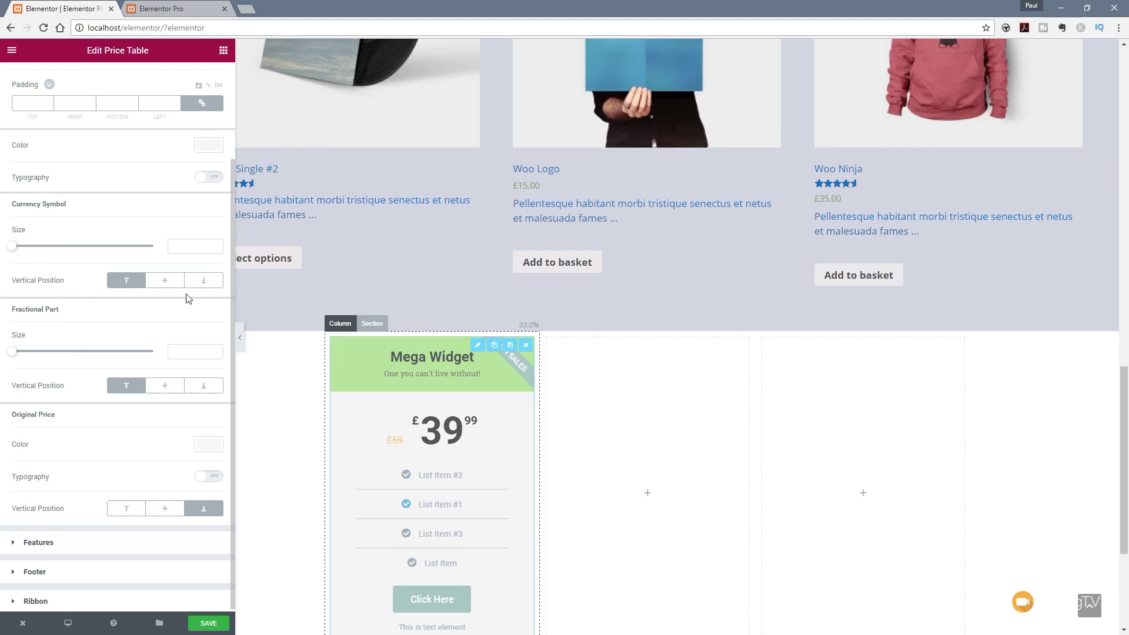
left_click(167, 281)
left_click(203, 281)
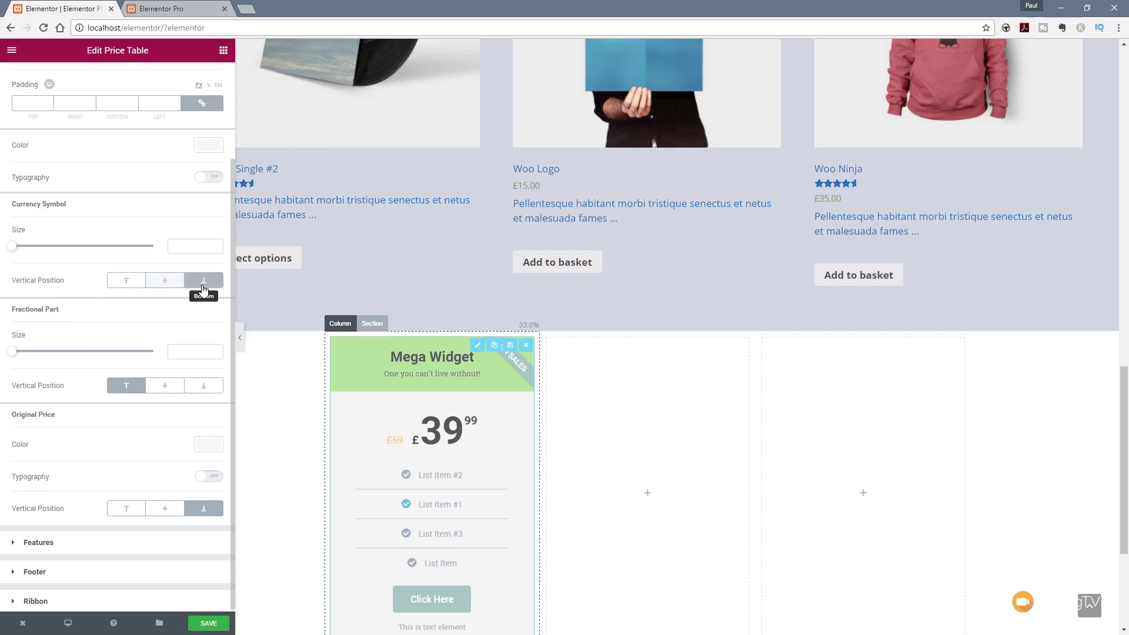
left_click(133, 282)
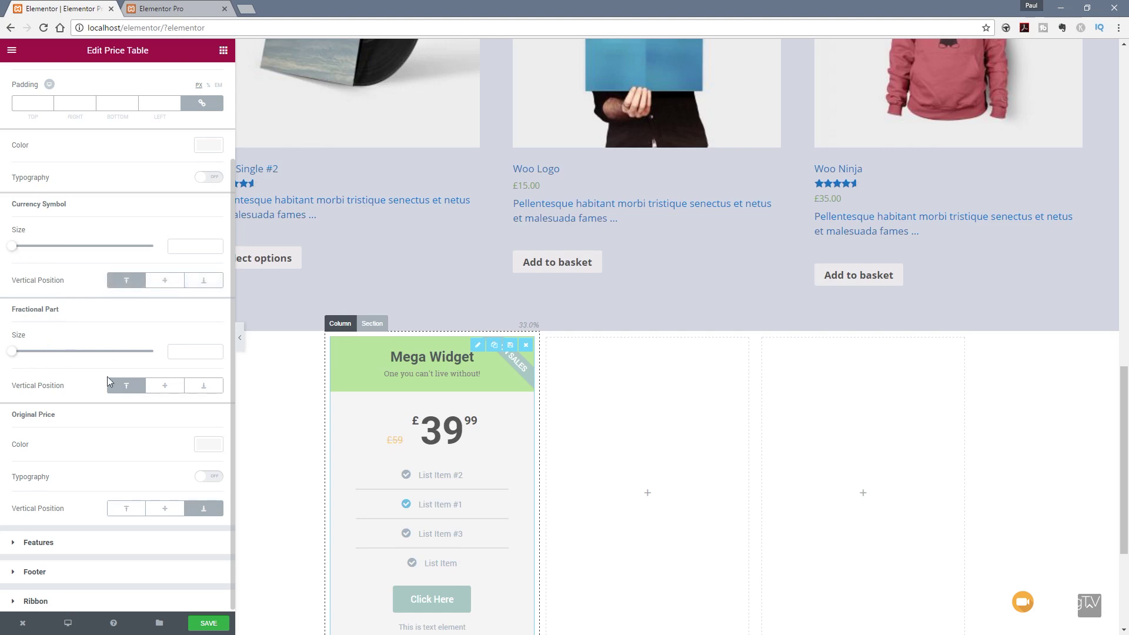
left_click(165, 387)
left_click(172, 391)
left_click(199, 387)
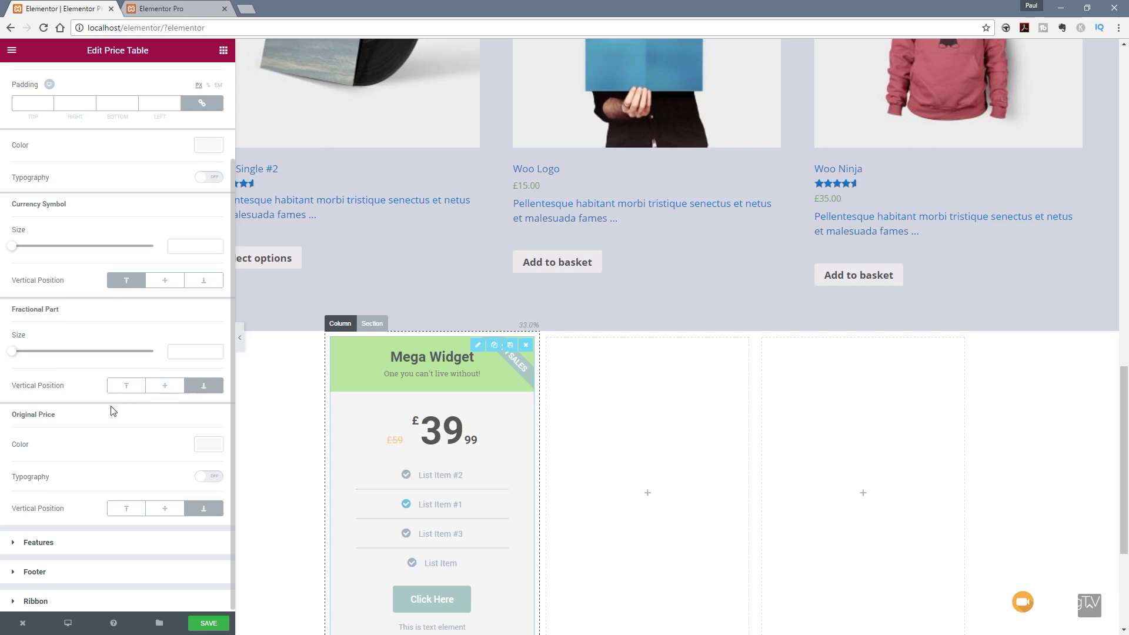
Set the original price's vertical position to middle and its color to red #f92727
scroll(115, 412, "down", 1)
left_click(159, 506)
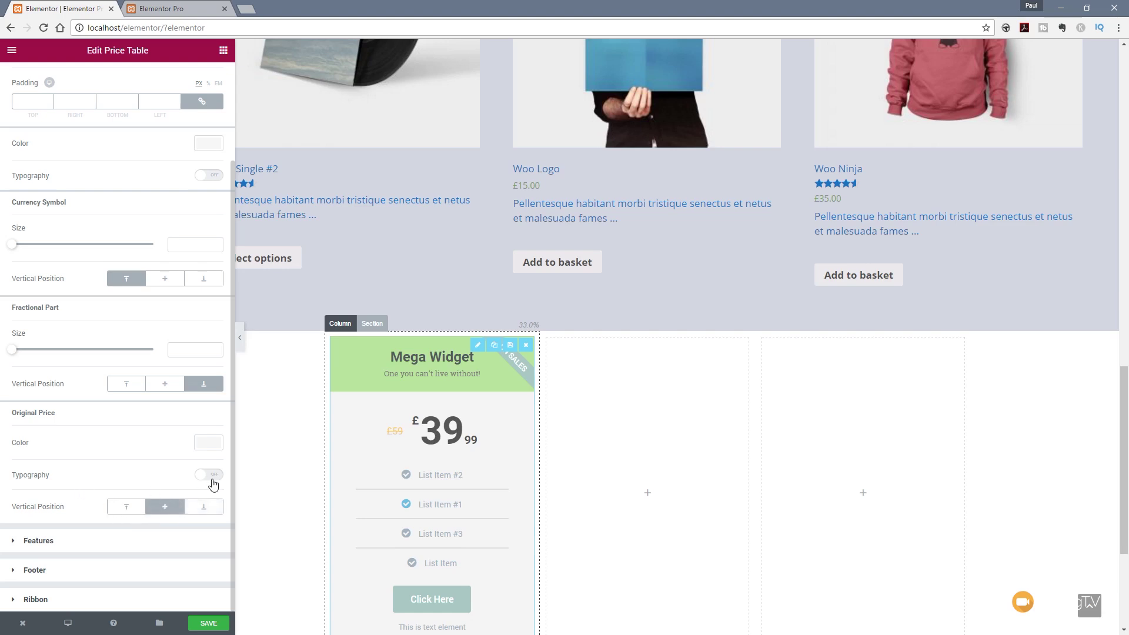
left_click(208, 447)
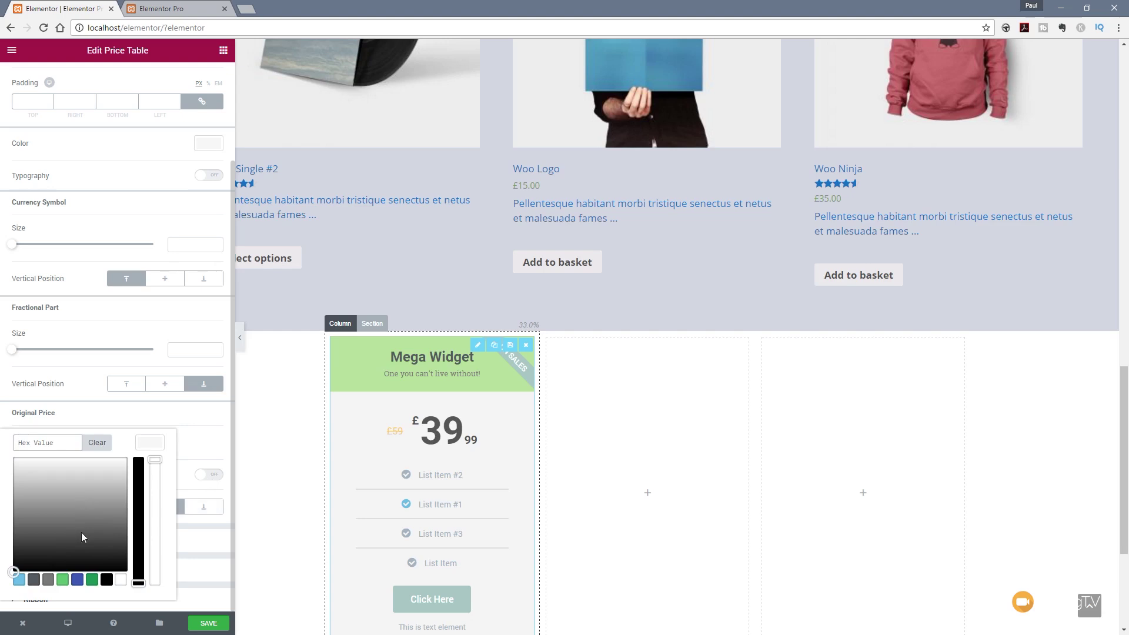
left_click(19, 580)
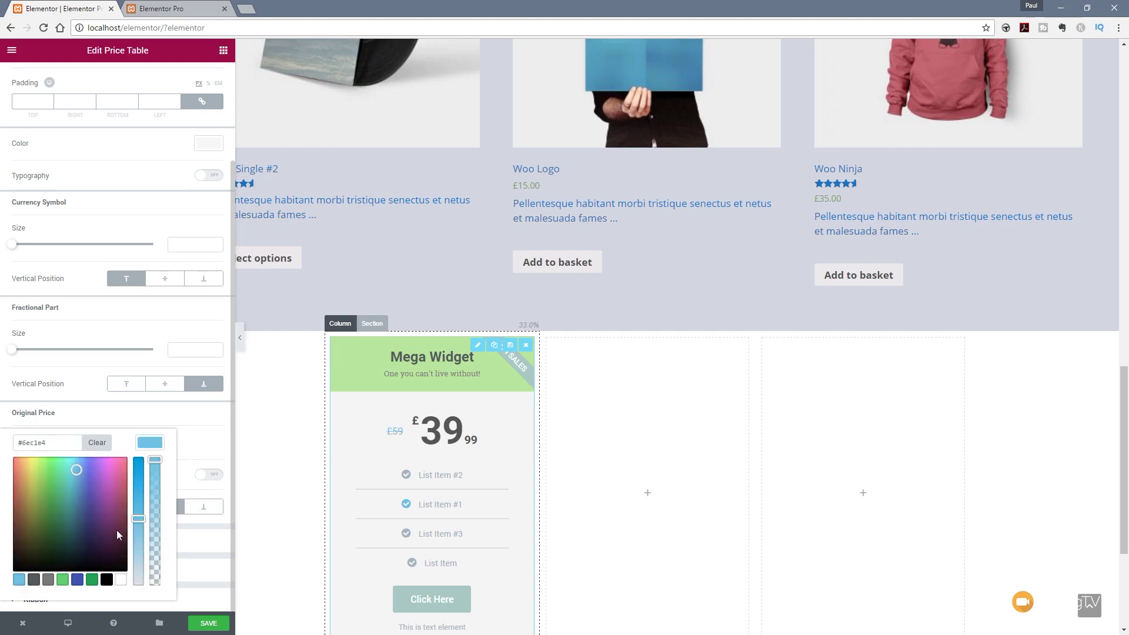
left_click_drag(74, 470, 14, 460)
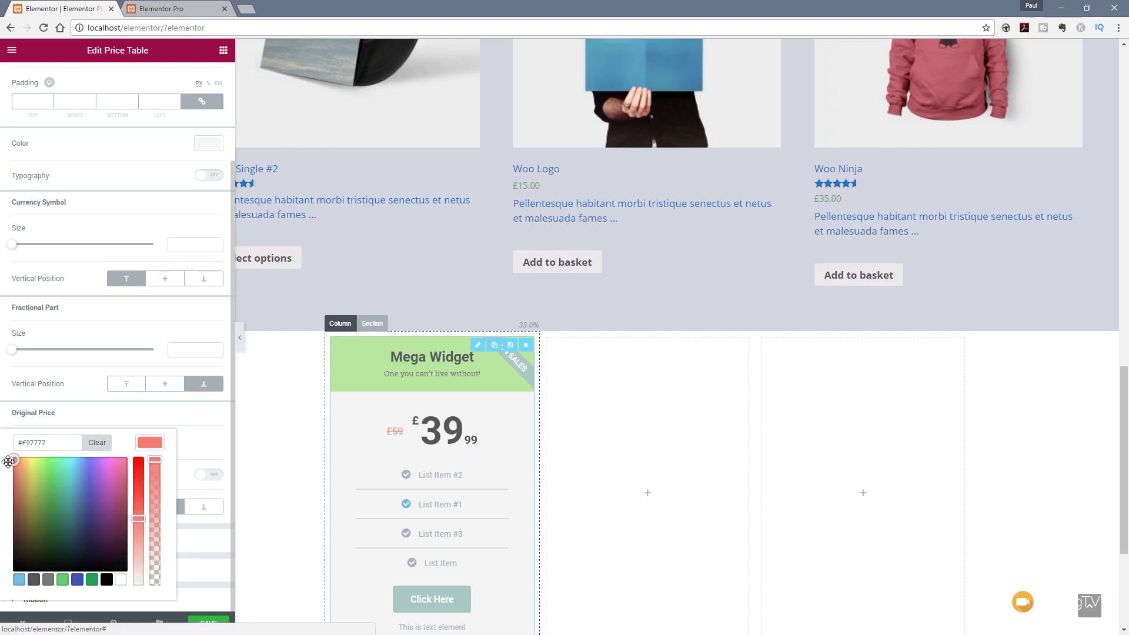
left_click_drag(141, 517, 138, 480)
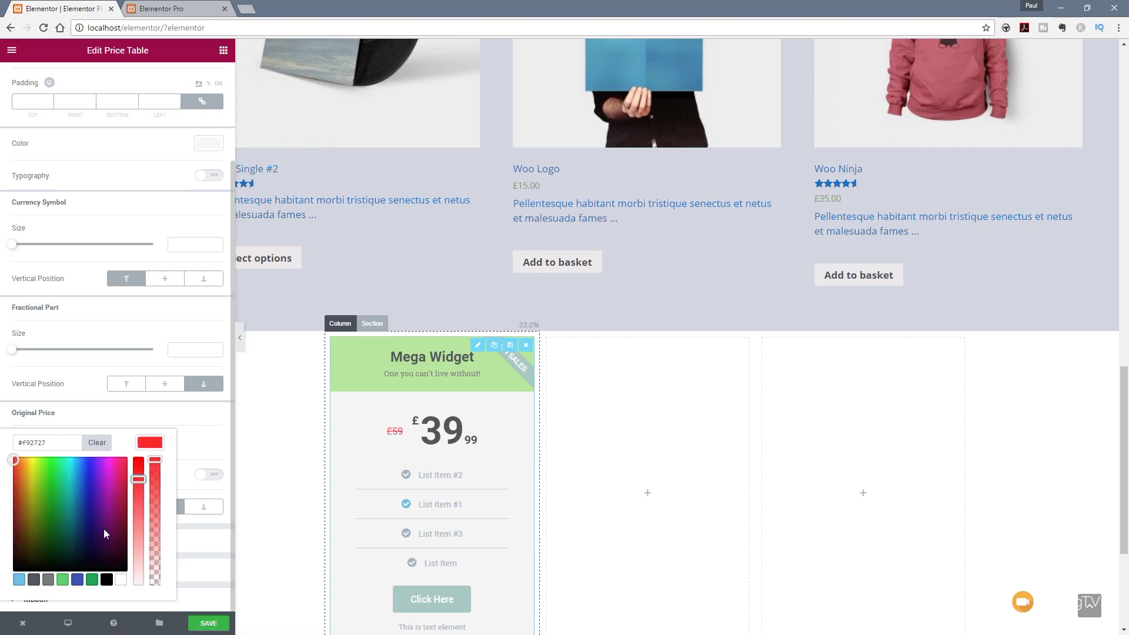
left_click(213, 432)
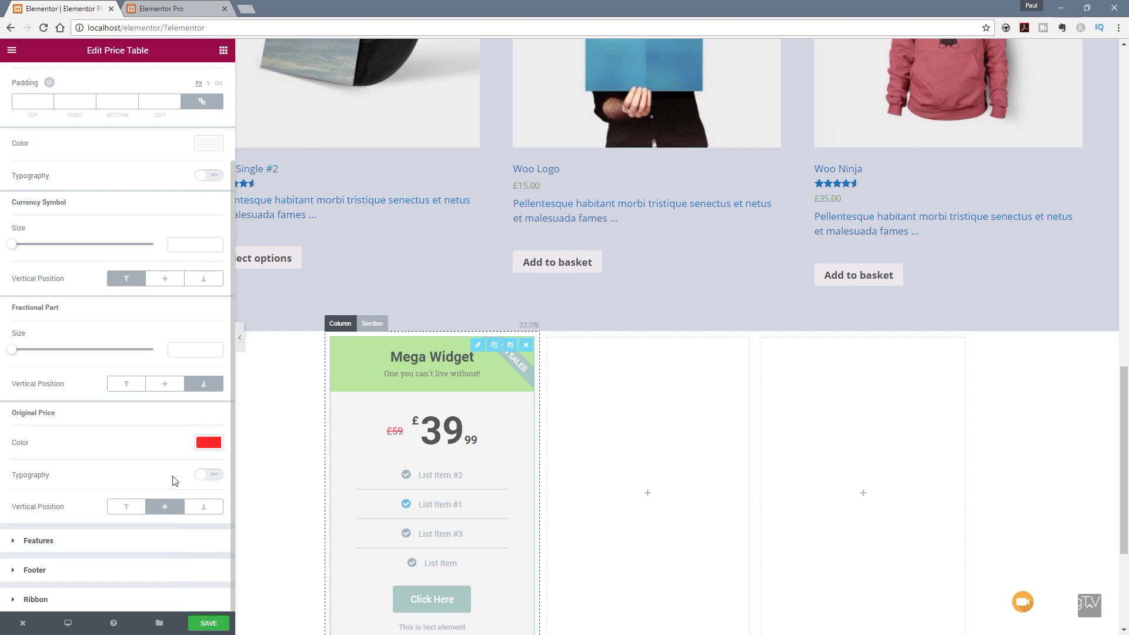
Examine the style options for the price table's features list, including alignment, divider and gap
left_click(67, 541)
scroll(111, 453, "down", 2)
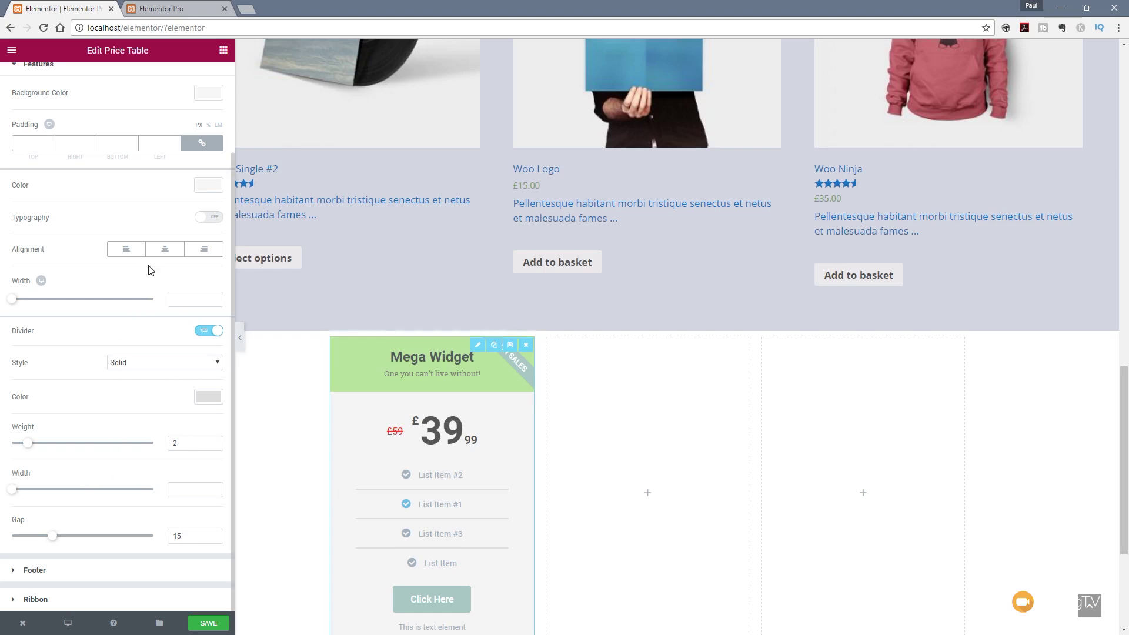
scroll(150, 276, "up", 3)
left_click(44, 174)
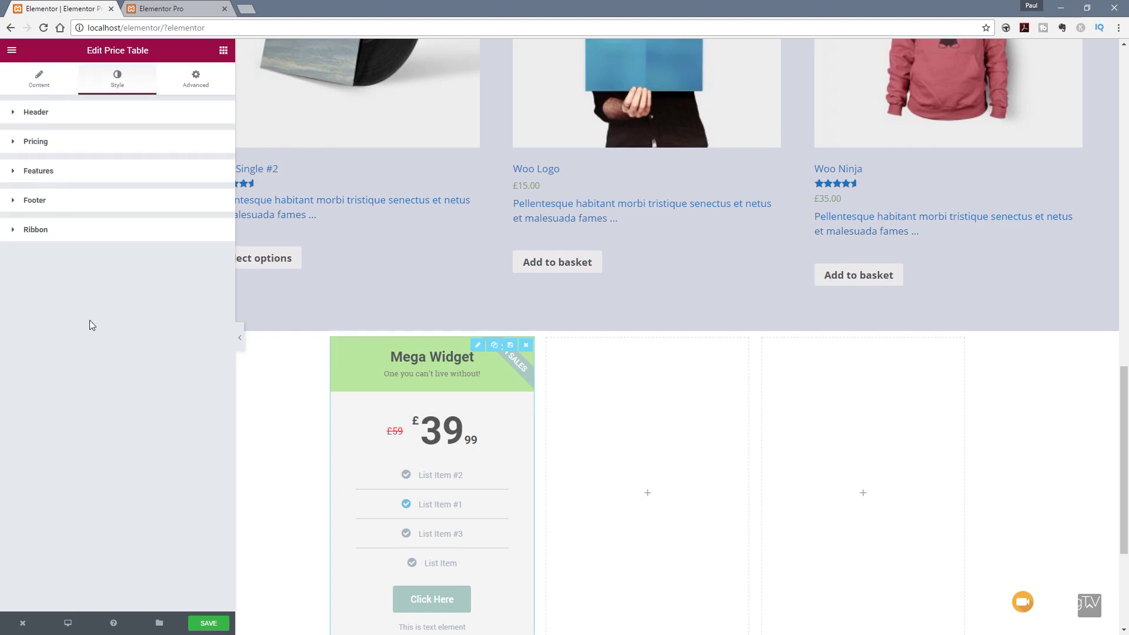
Set the ribbon's background color to pure red #ff0000
left_click(45, 233)
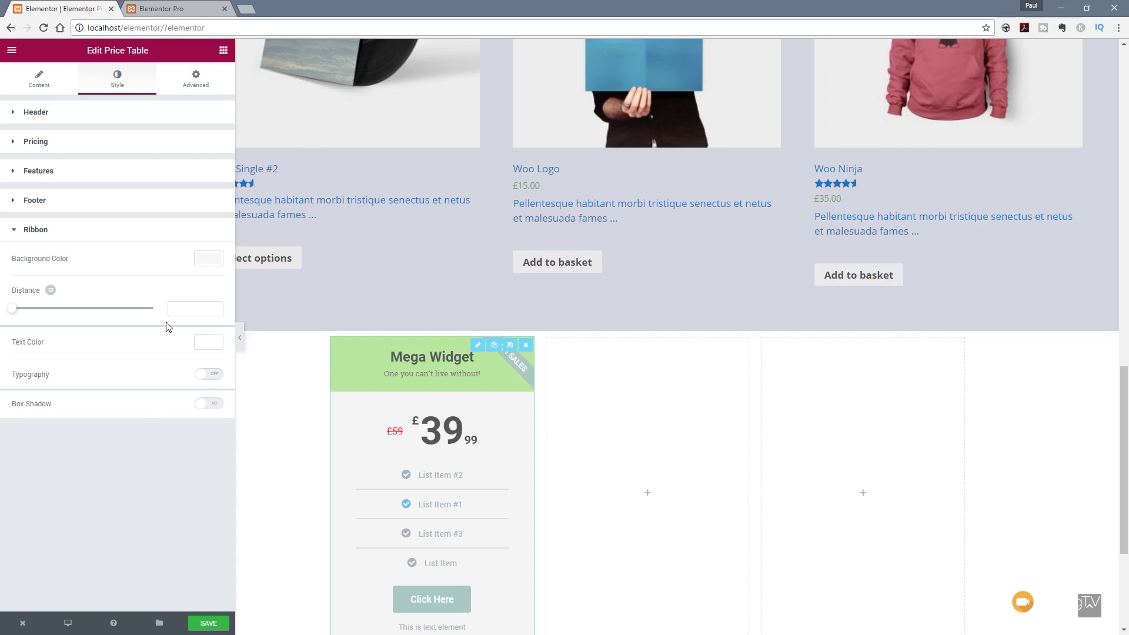
left_click(208, 259)
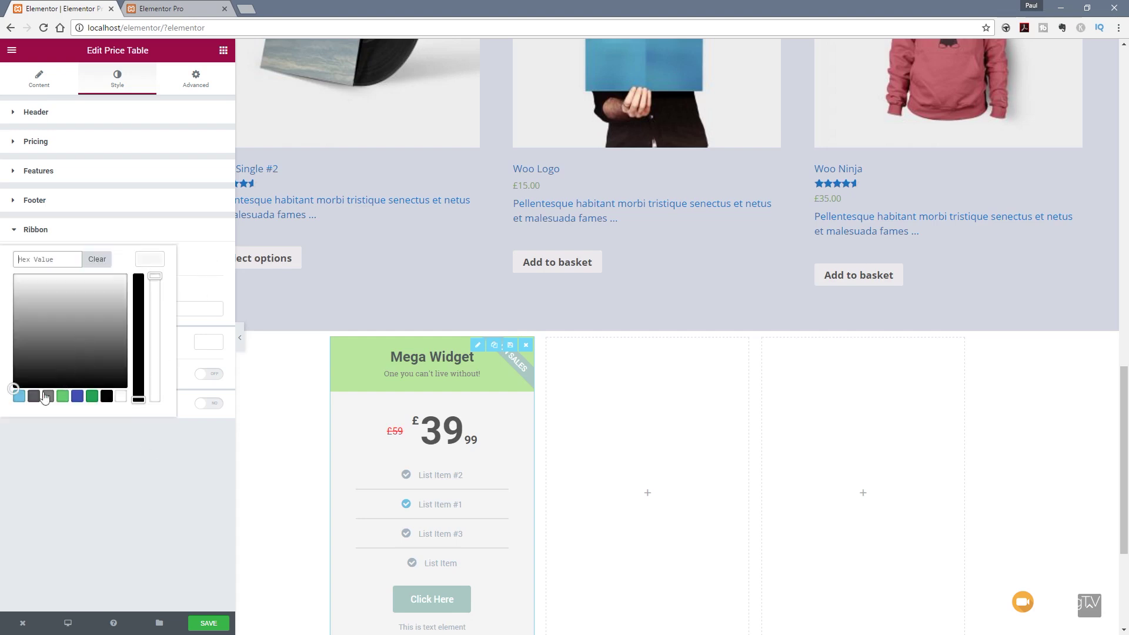
left_click(19, 396)
left_click_drag(75, 284, 13, 275)
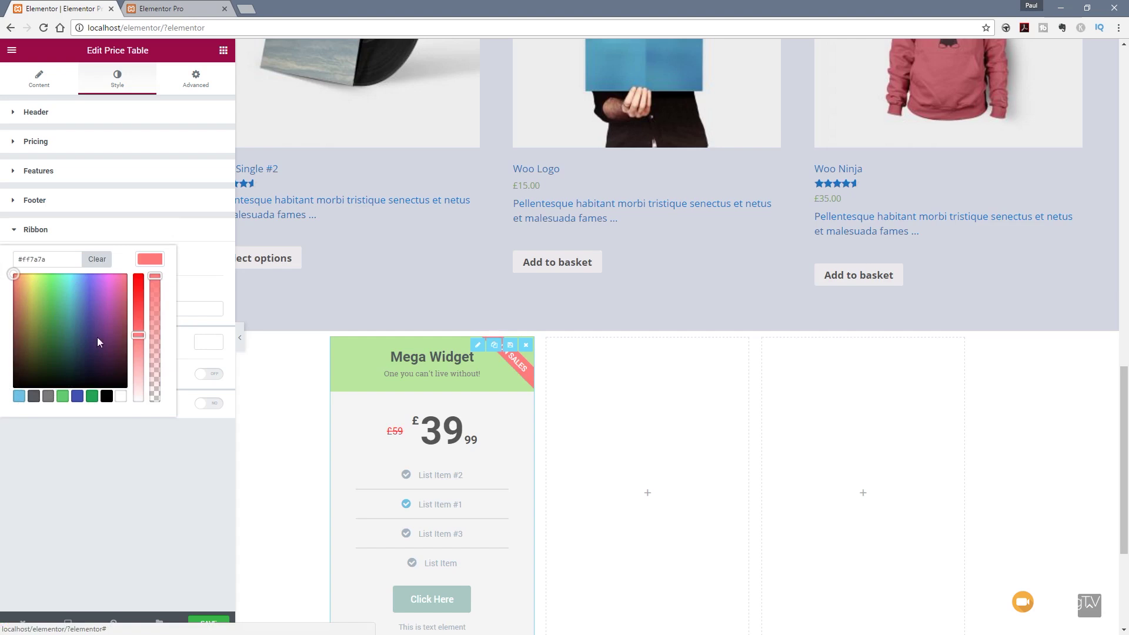
left_click_drag(139, 335, 144, 275)
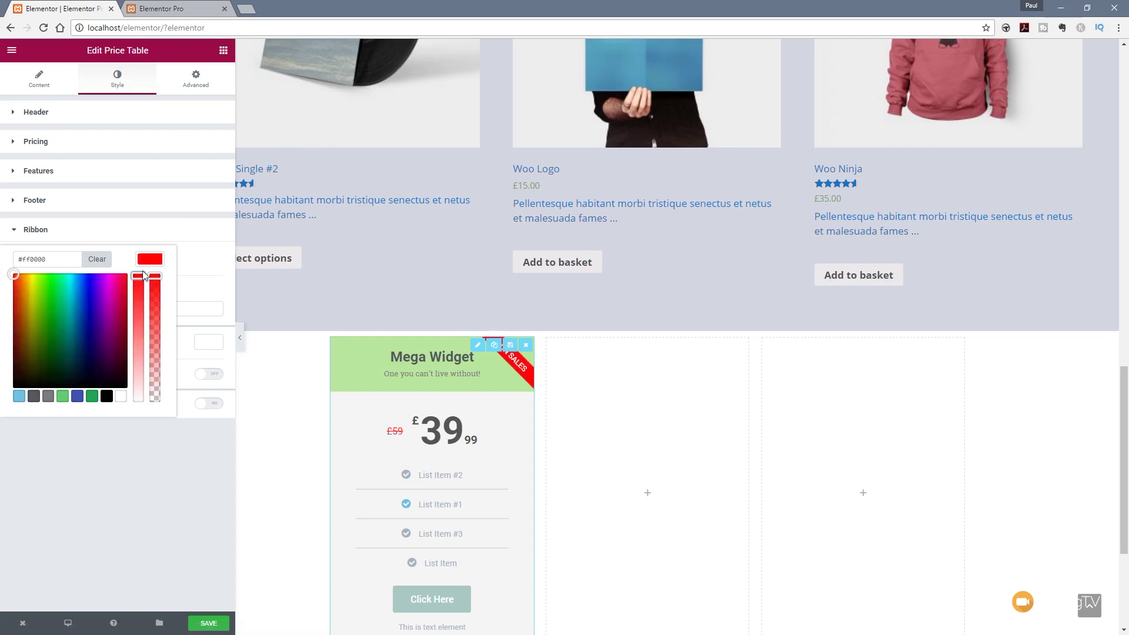
left_click(131, 462)
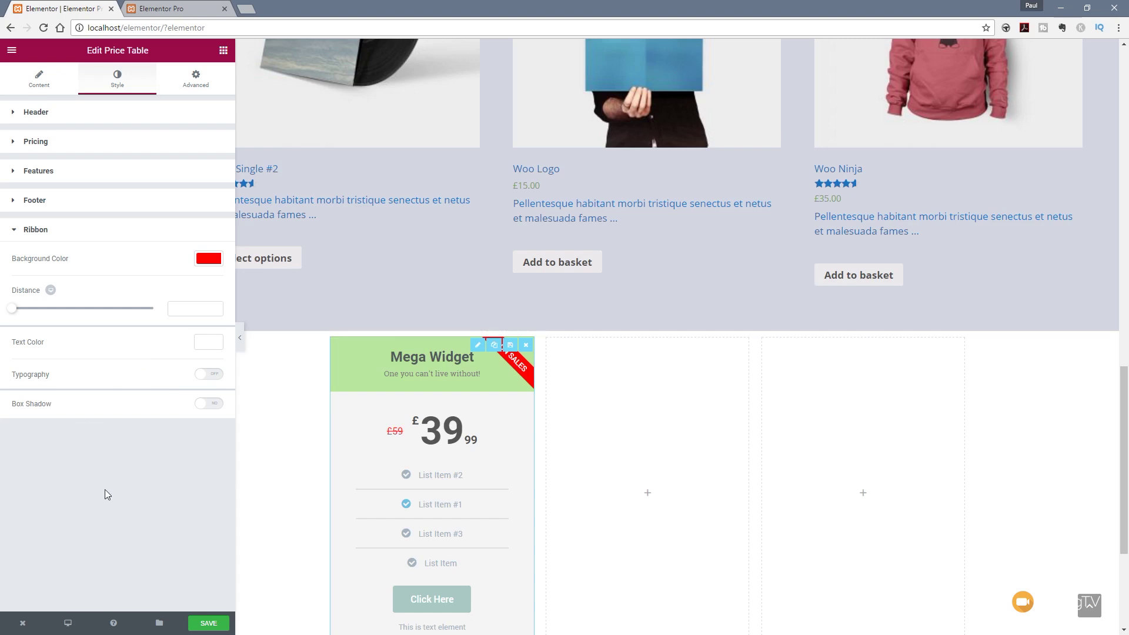
In the widget's advanced settings, set the border radius to 10 on all corners and turn on the box shadow
left_click(198, 85)
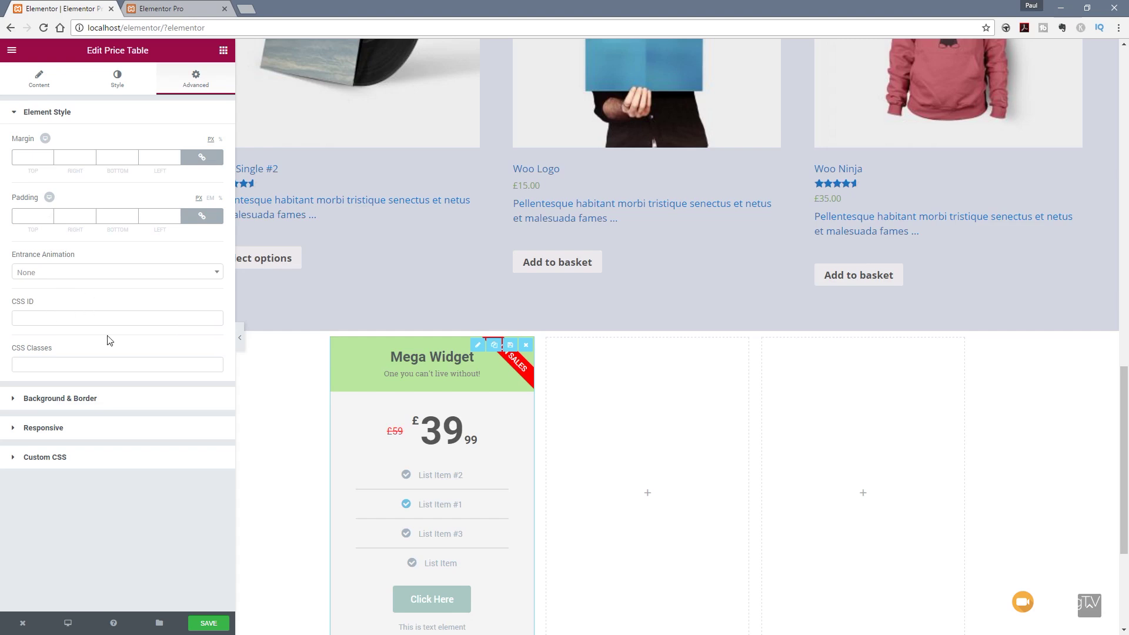
left_click(52, 398)
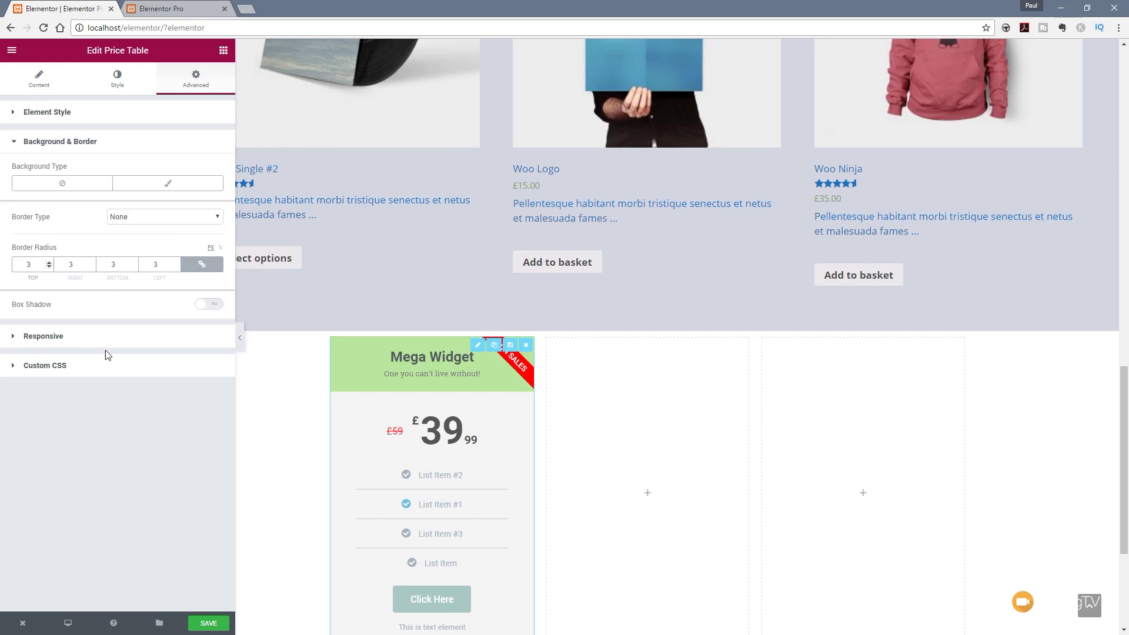
left_click_drag(28, 264, 11, 270)
type("10")
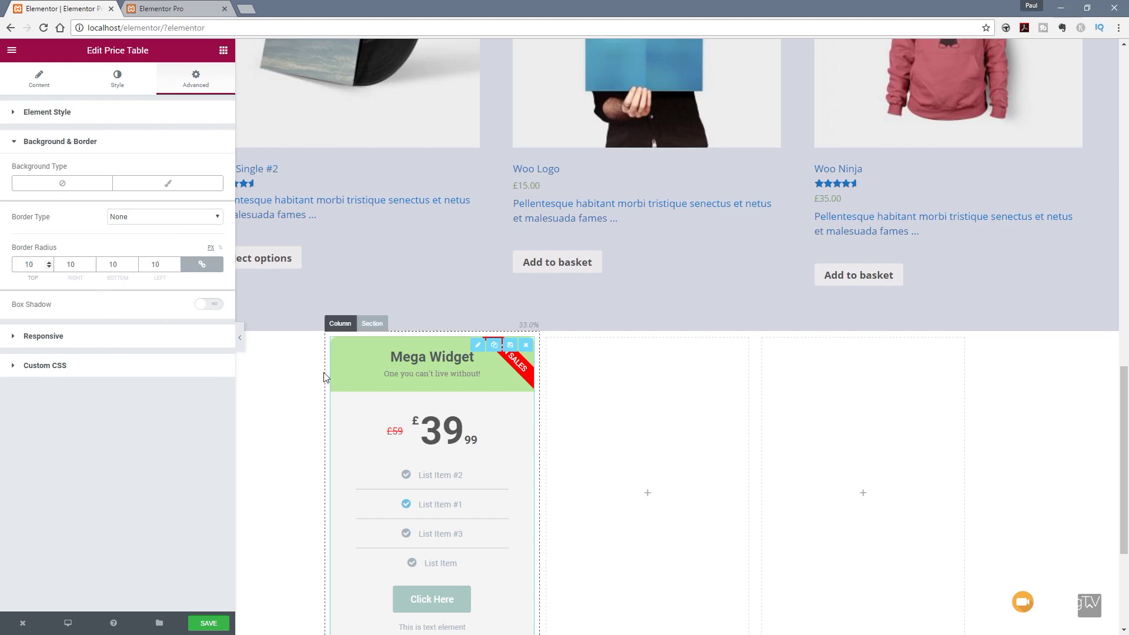
scroll(300, 527, "down", 2)
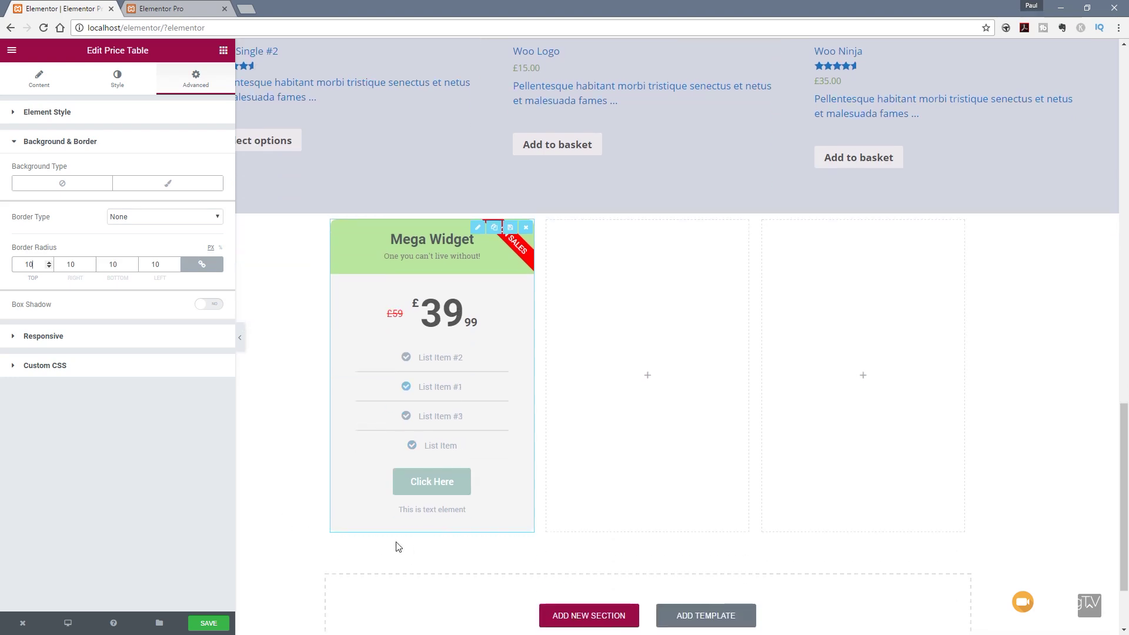
left_click(200, 307)
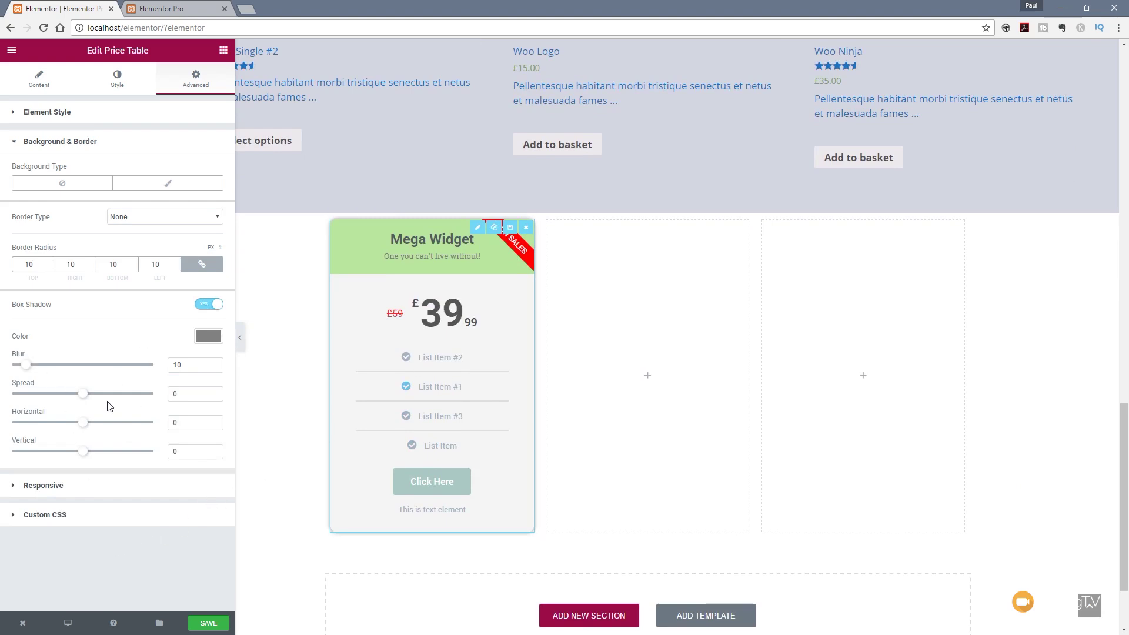
Review the widget's responsive visibility, CSS ID and classes, and custom CSS settings
left_click(59, 487)
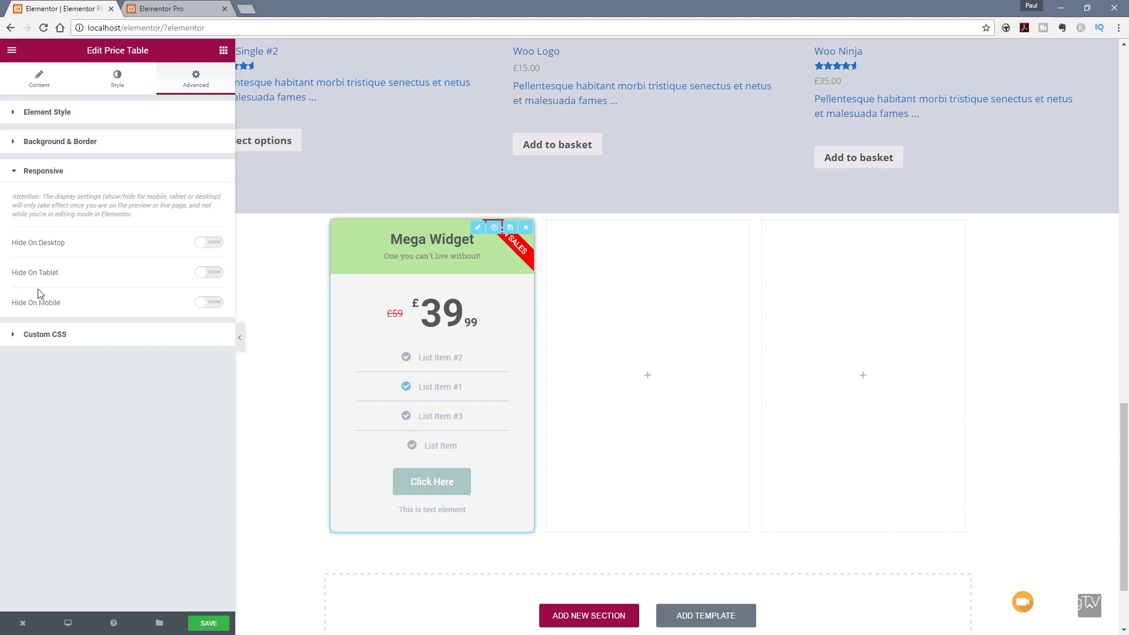
left_click(36, 336)
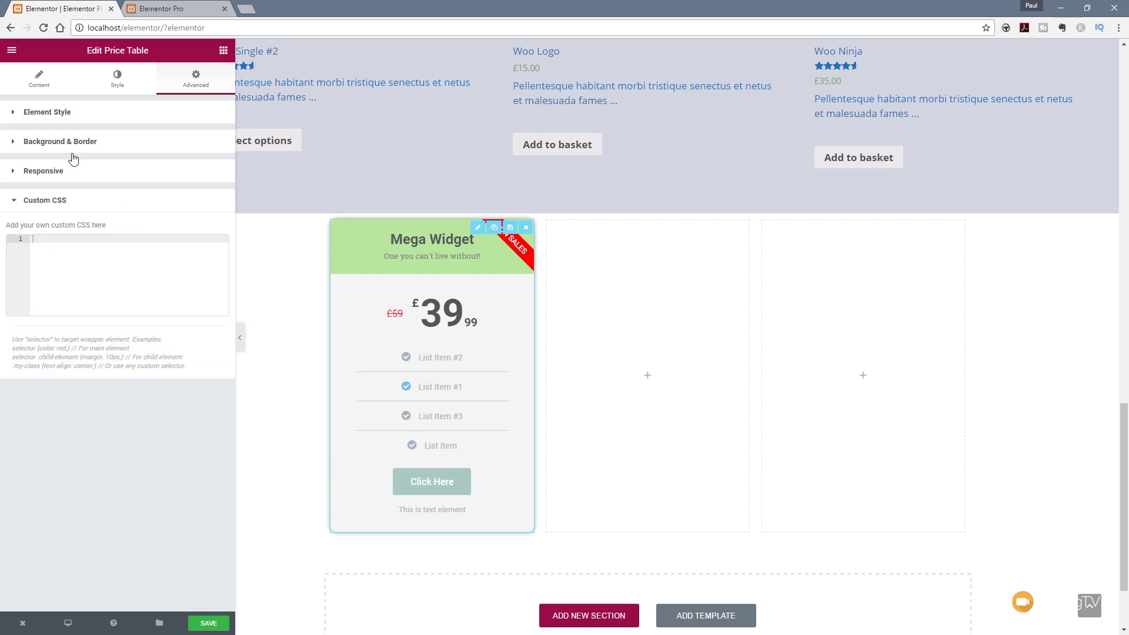
left_click(47, 113)
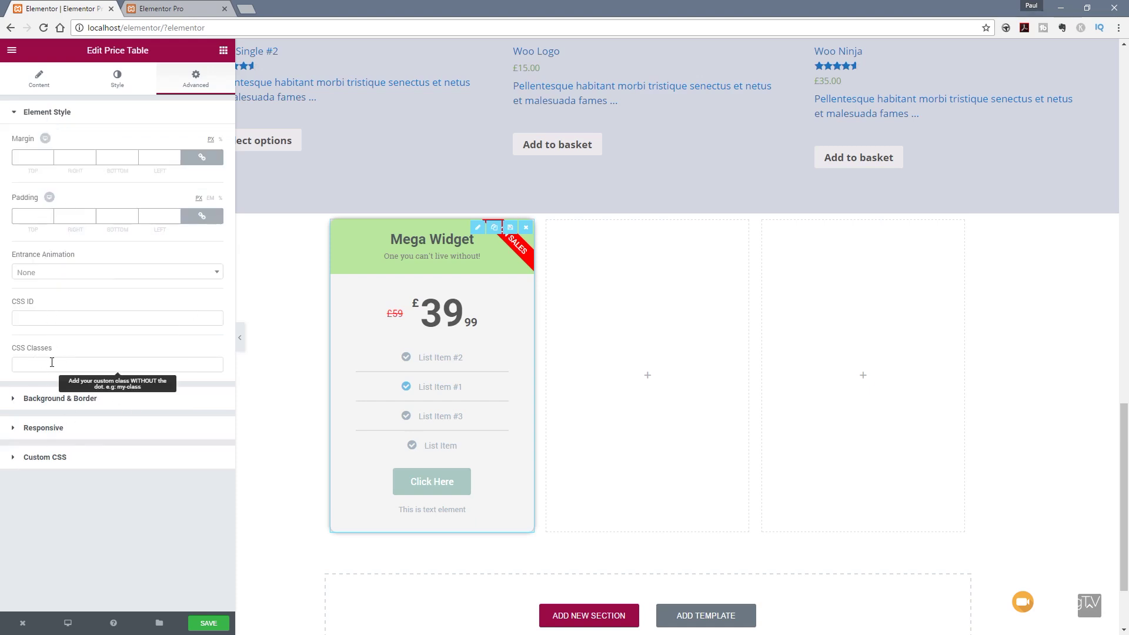
left_click(57, 457)
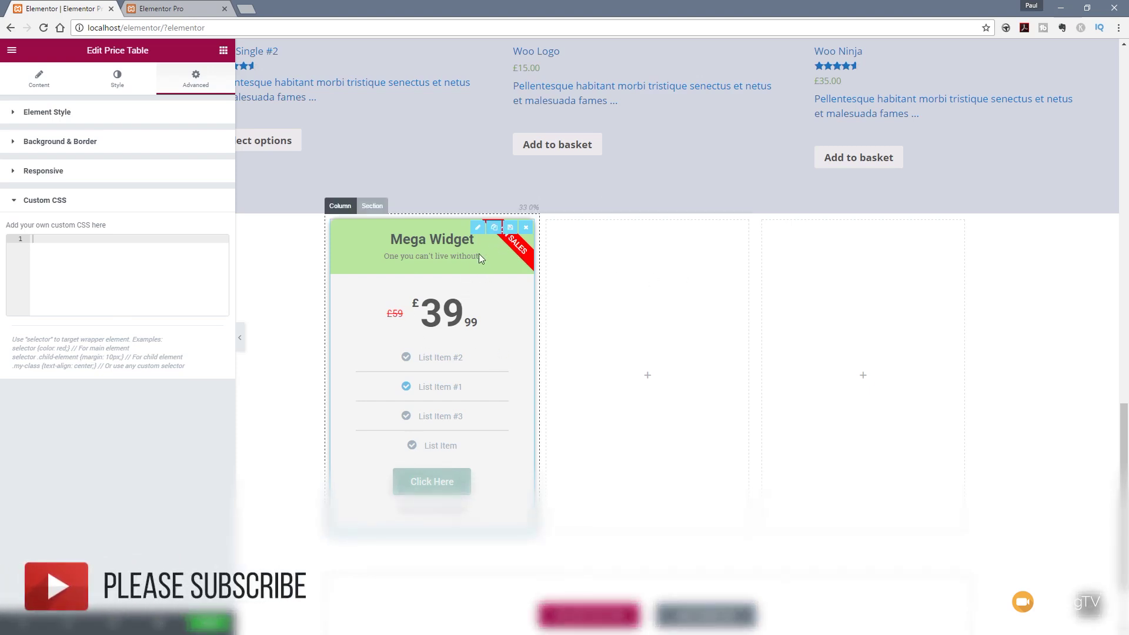
Duplicate the Mega Widget price table and place copies in the two empty columns beside it
left_click(493, 228)
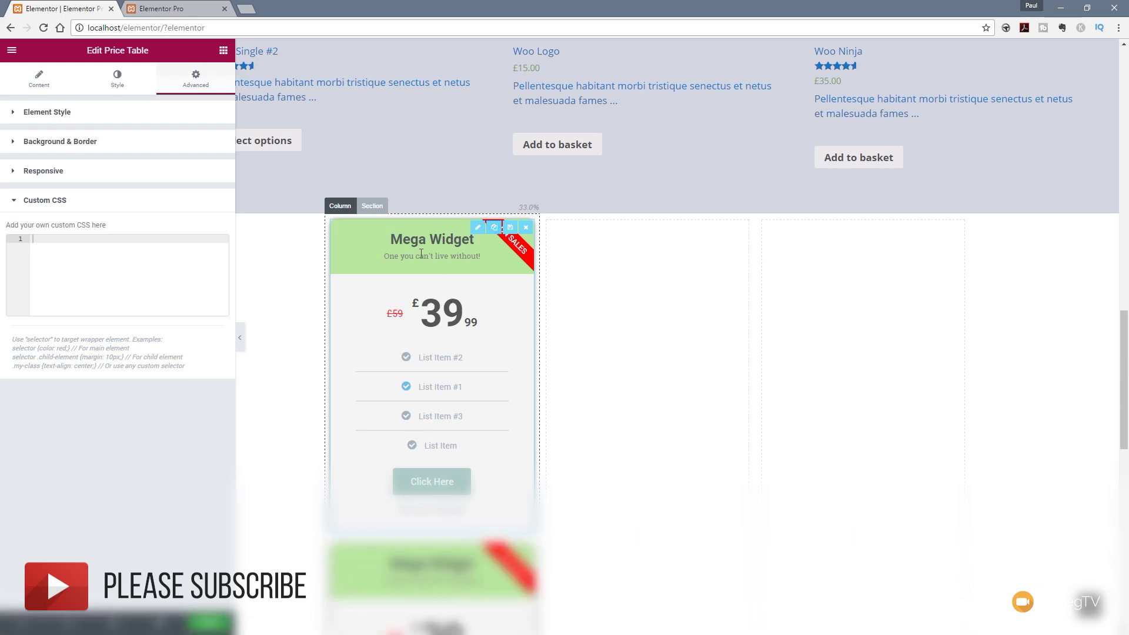
left_click_drag(477, 227, 647, 253)
left_click_drag(478, 228, 846, 233)
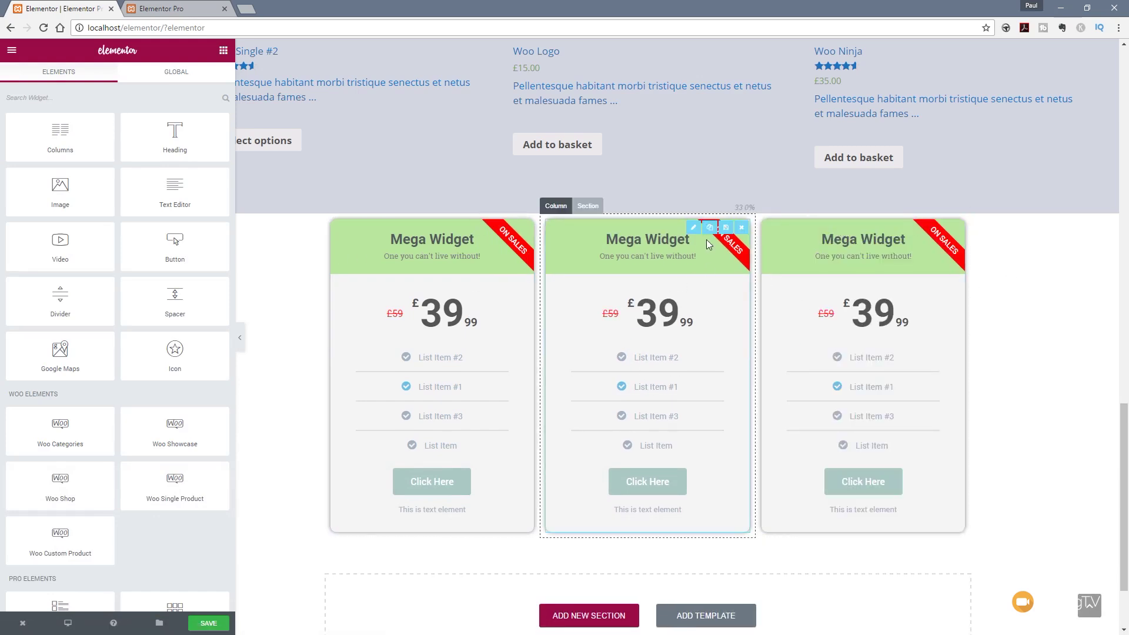
In the middle price table, turn off the sale and change the price to 59.99
left_click(693, 227)
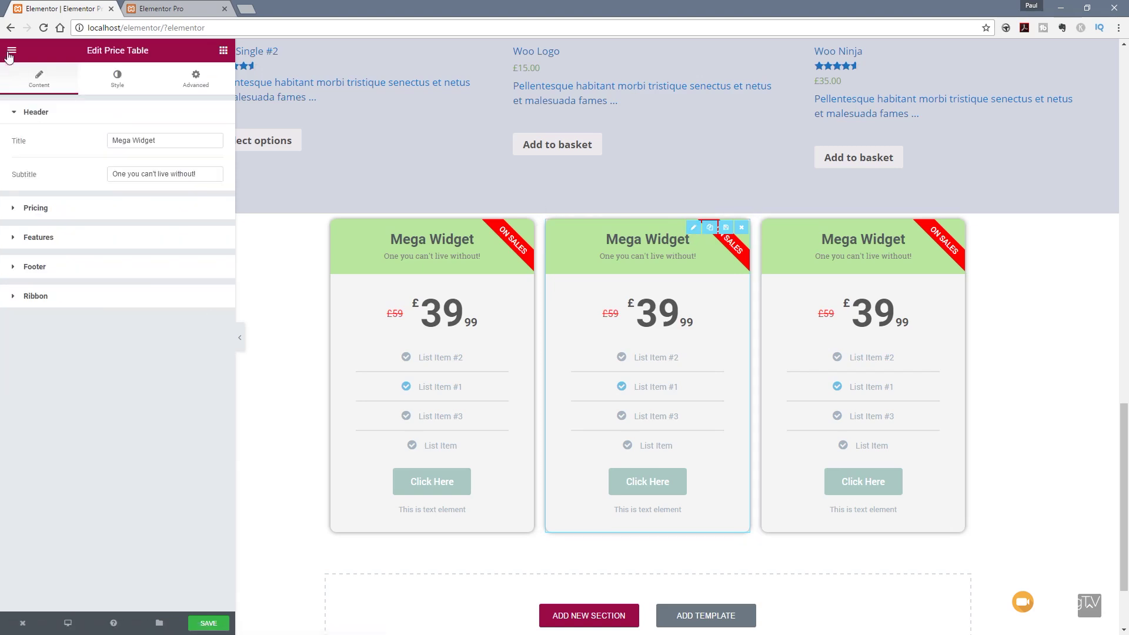
left_click(47, 217)
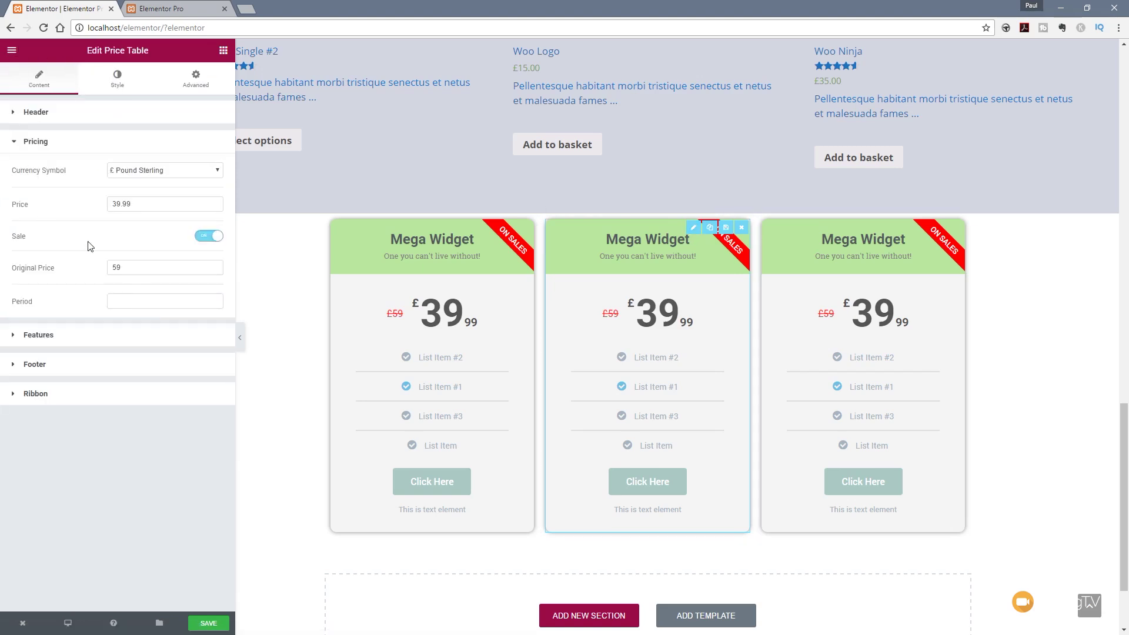
left_click(210, 235)
left_click(115, 204)
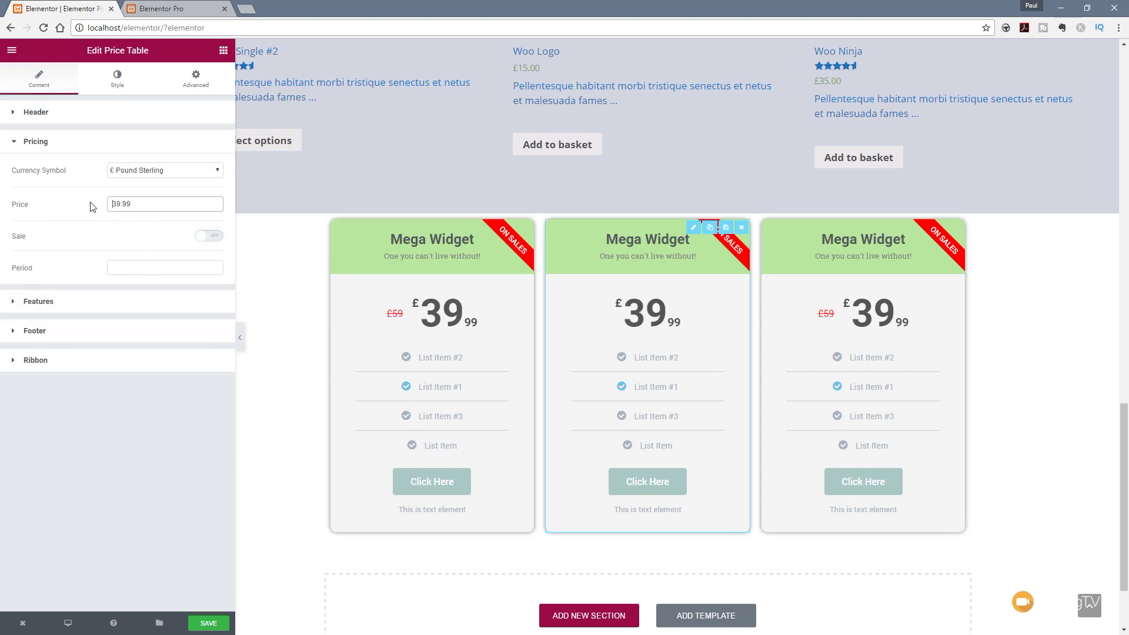
key("Delete")
type("5")
Hide the On Sales ribbon on the middle price table
left_click(149, 433)
left_click(61, 360)
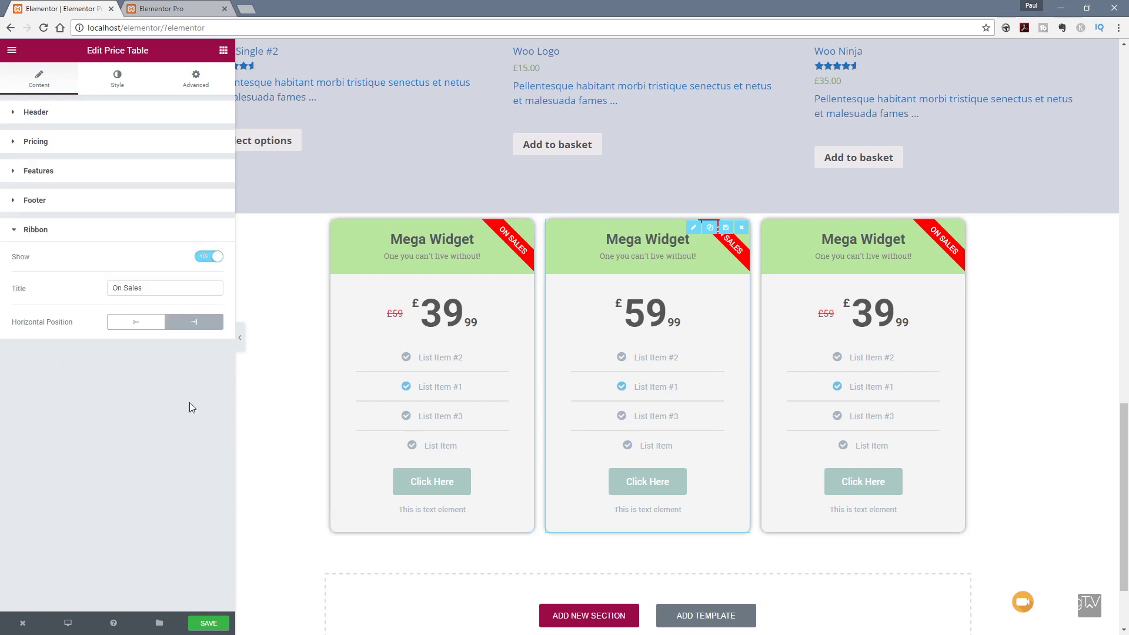
left_click(207, 257)
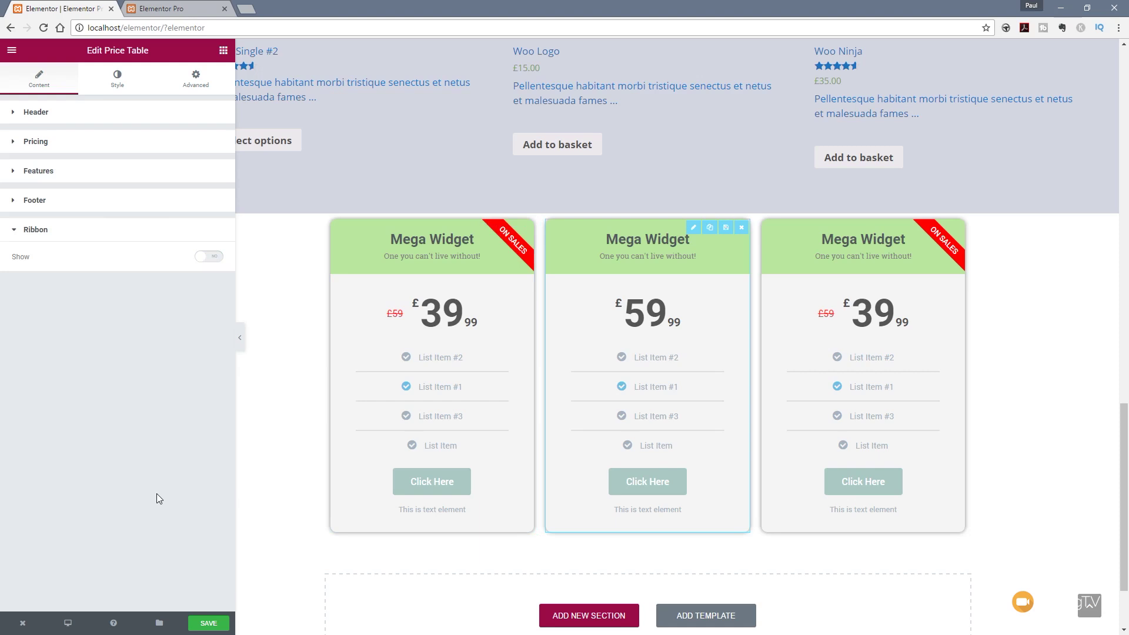
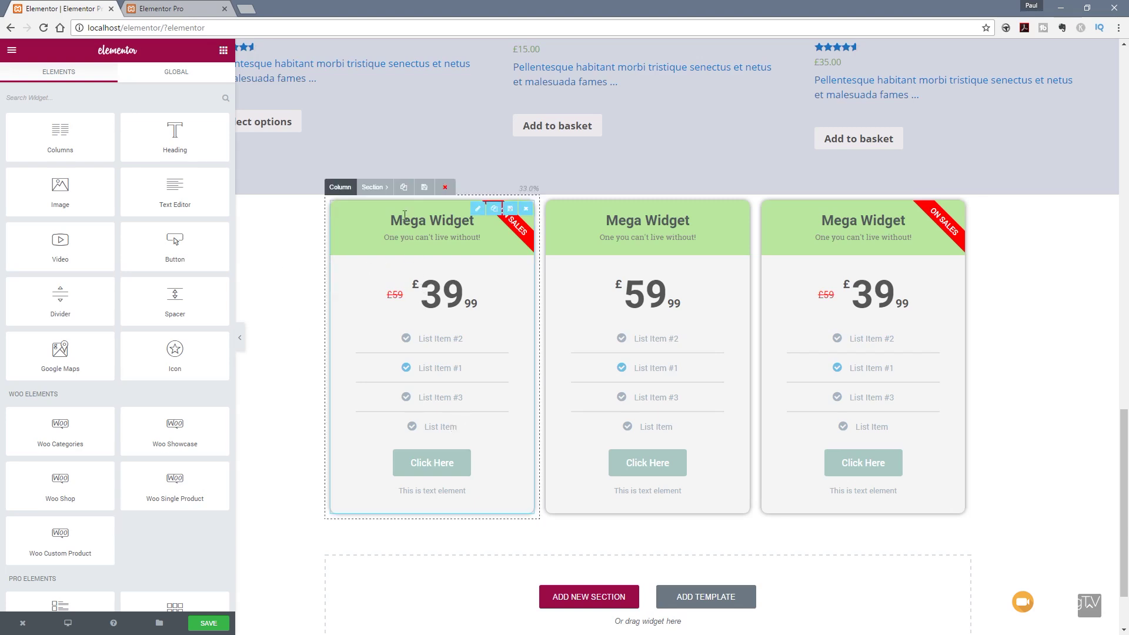
Try the section's alternative column structures, including 50, 25, 25 and 25, 50, 25, and return to 33, 33, 33
left_click(374, 187)
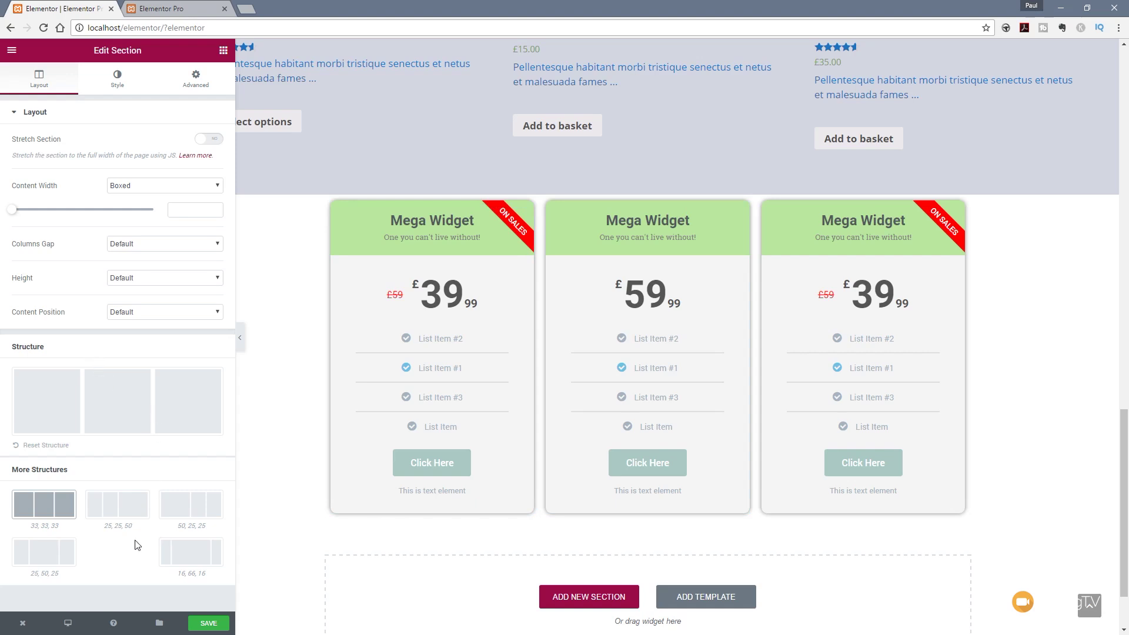
left_click(106, 516)
left_click(182, 518)
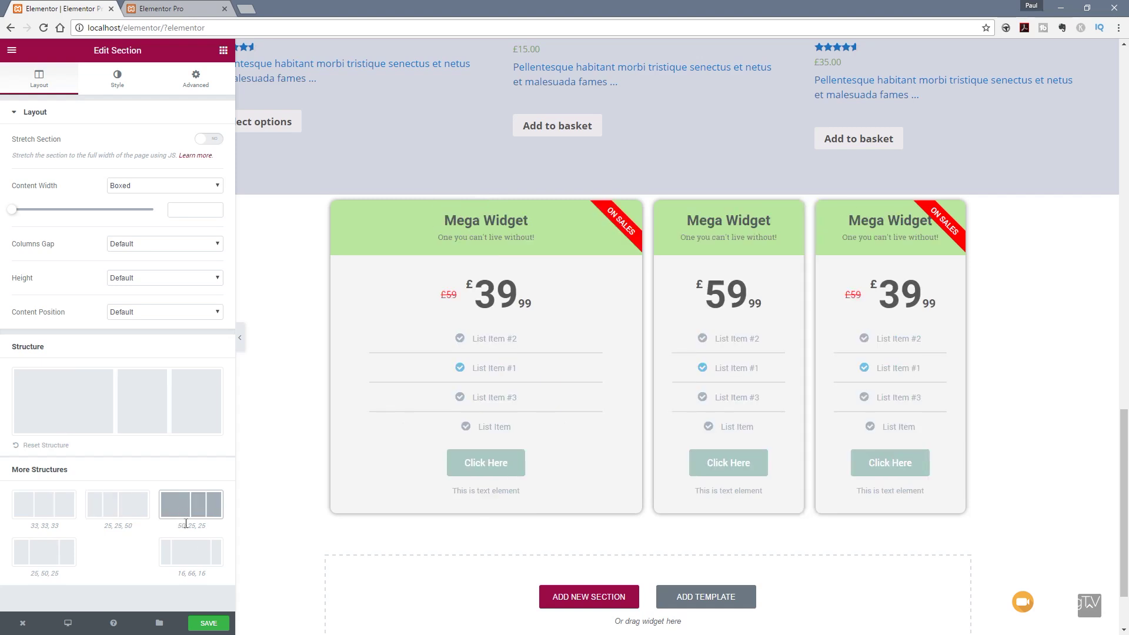
left_click(191, 554)
left_click(45, 555)
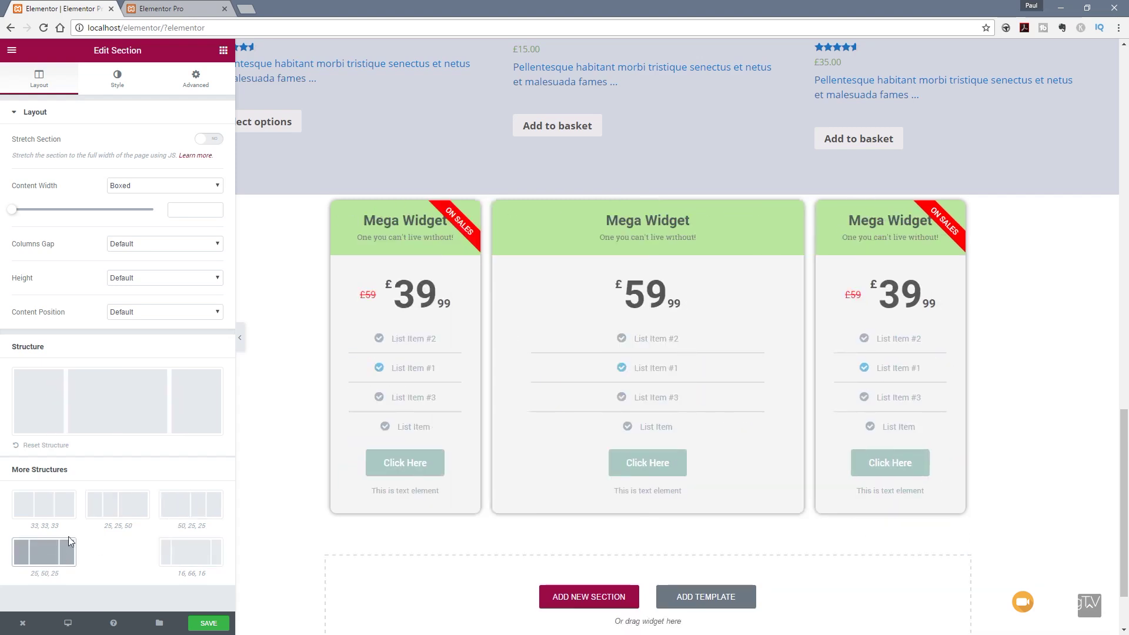
left_click(46, 507)
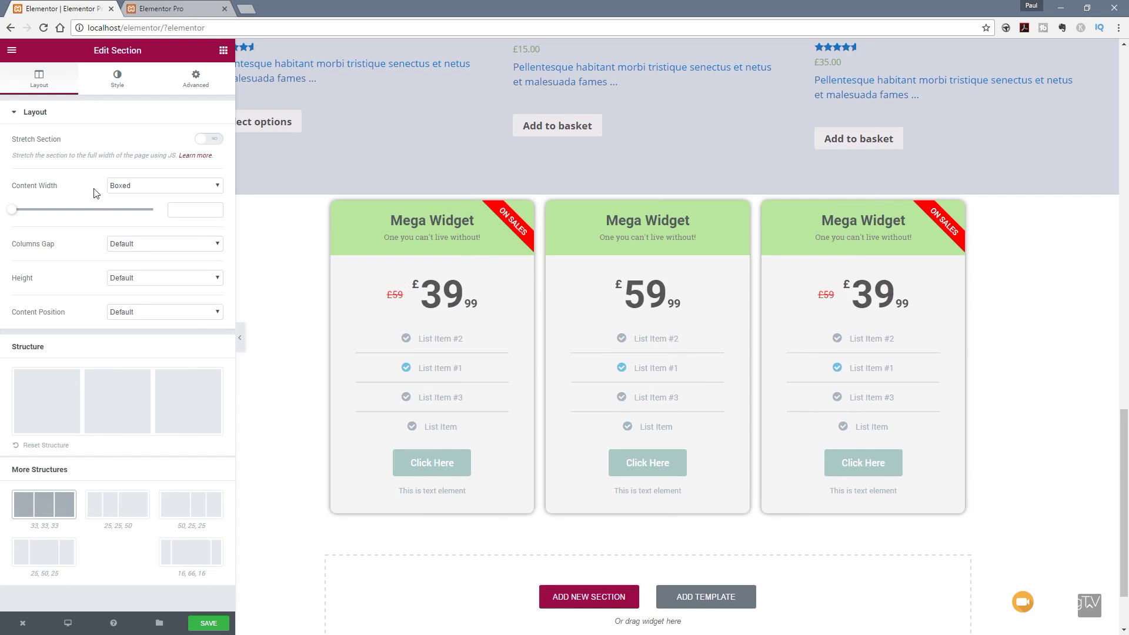
Keep the section's content width as Boxed after trying Full Width, and set the boxed width to 1163
left_click(130, 189)
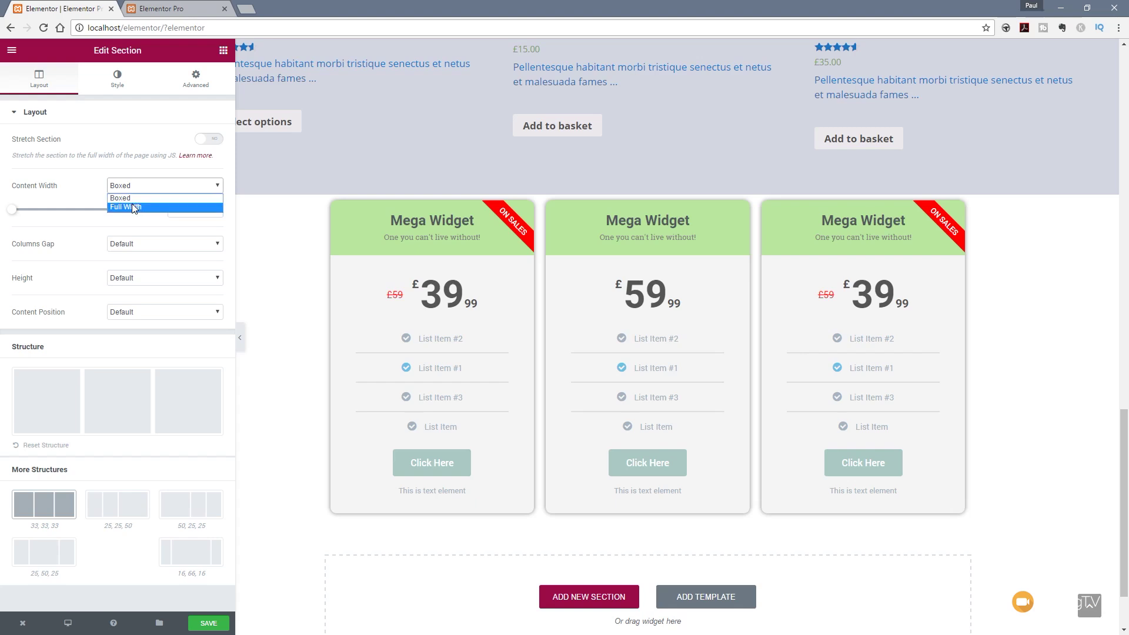
left_click(132, 204)
left_click(134, 186)
left_click(136, 195)
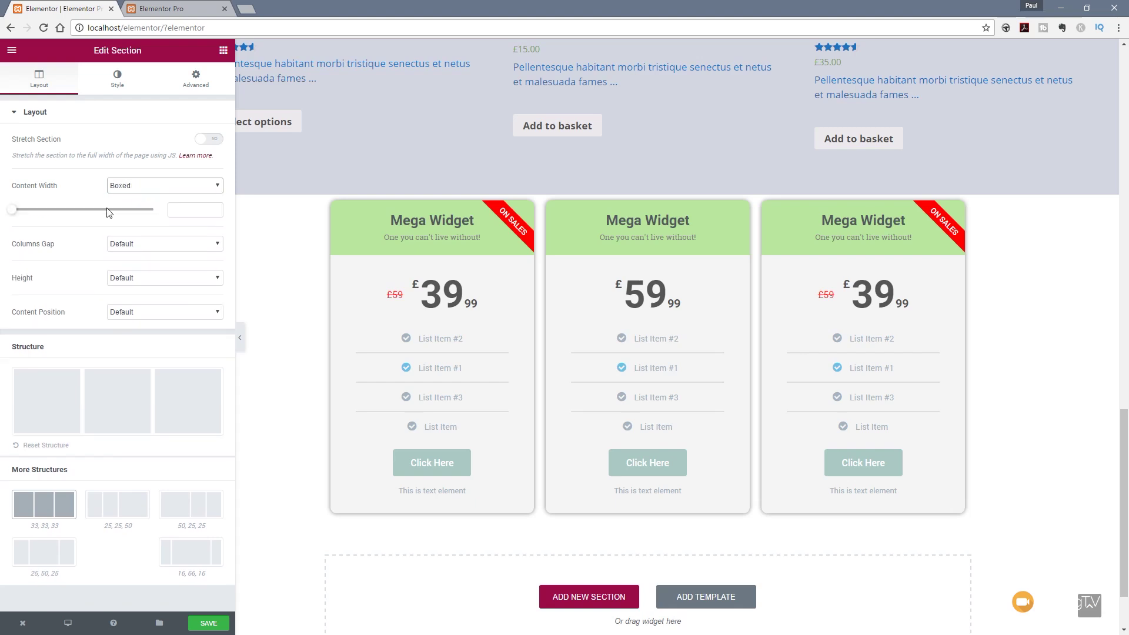
left_click_drag(12, 211, 97, 214)
Try Full Width for the pricing section's content once more and switch back to Boxed
left_click(178, 187)
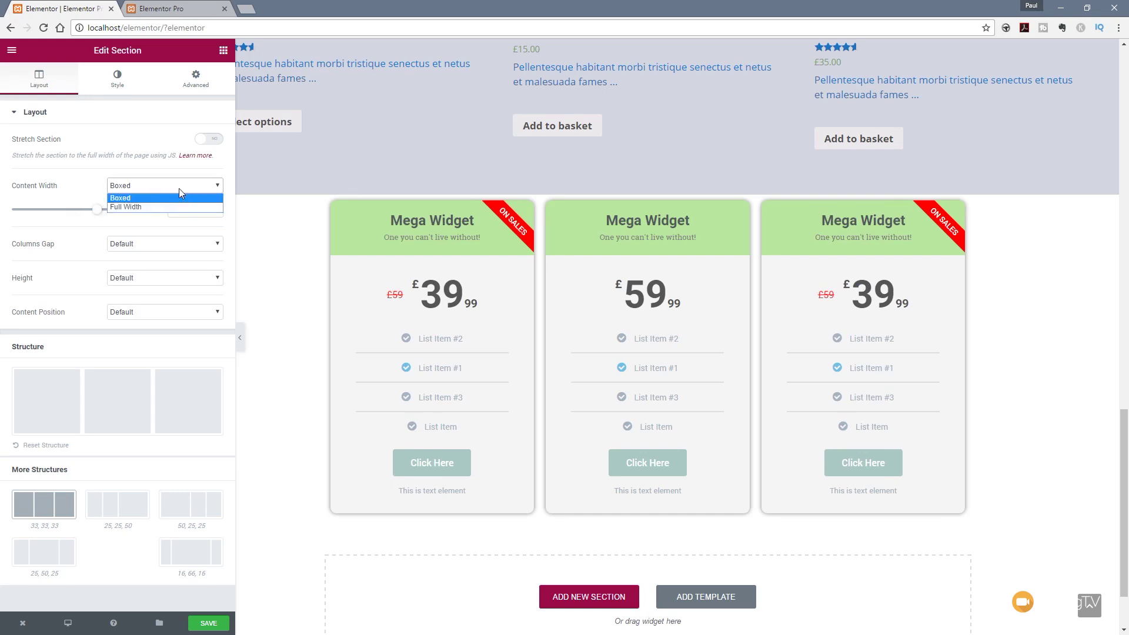
left_click(136, 206)
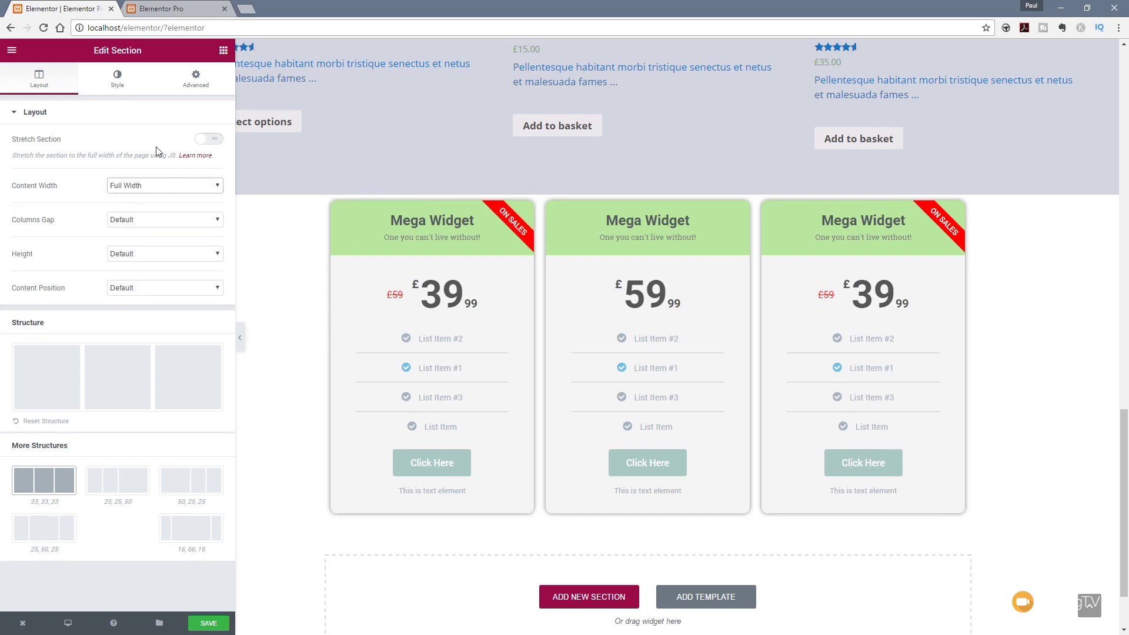
left_click(162, 187)
left_click(135, 200)
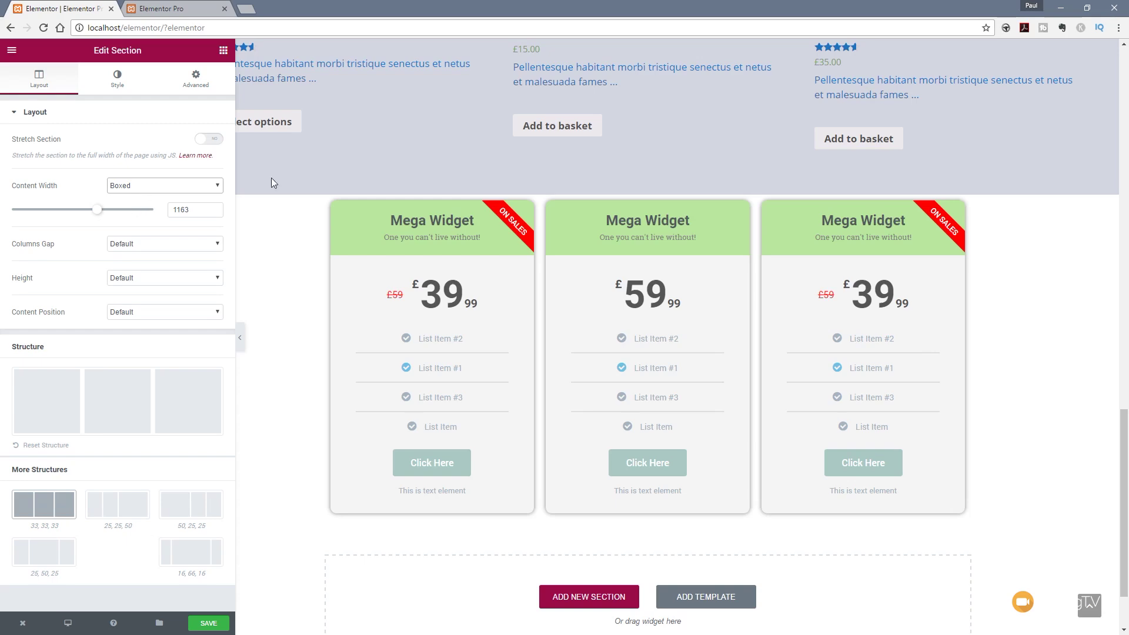
Turn on Stretch Section for the pricing section and check the three price tables' layout
left_click(213, 141)
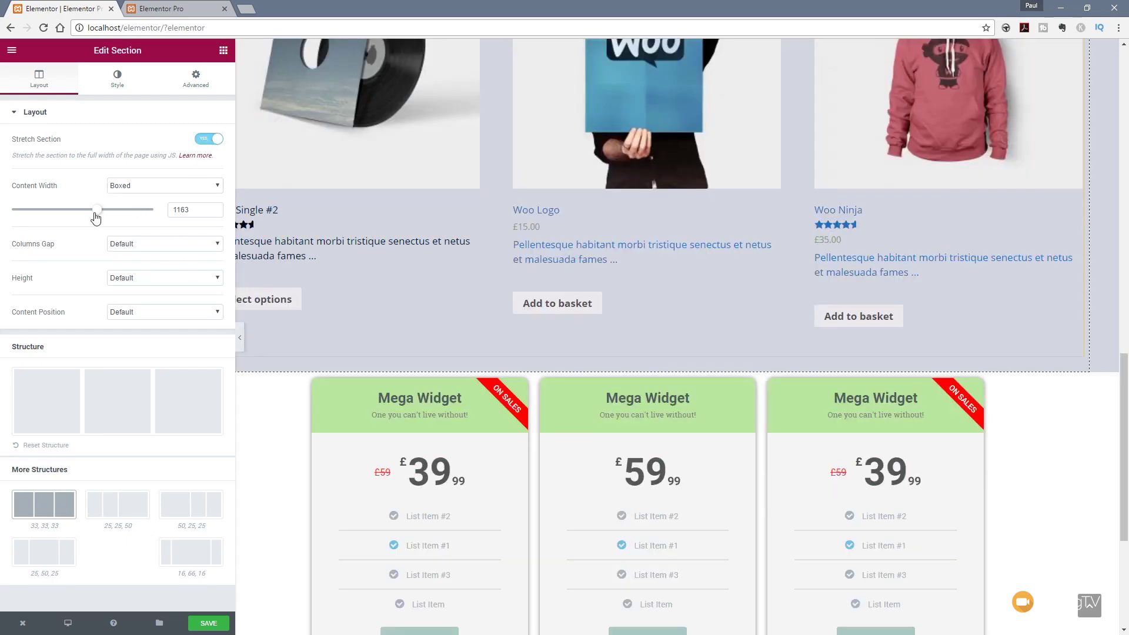
scroll(342, 415, "down", 3)
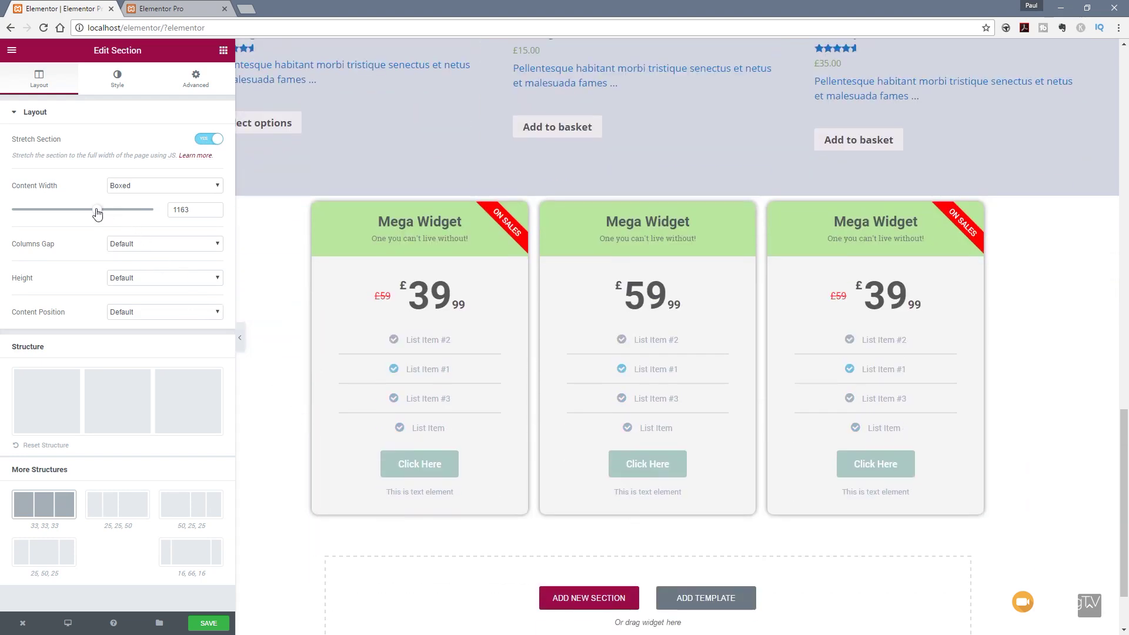
Try a boxed content width of 1004, turn off Stretch Section for the pricing section, and clear the custom width value
mouse_move(97, 211)
left_mouse_down()
mouse_move(147, 214)
mouse_move(76, 214)
left_mouse_up()
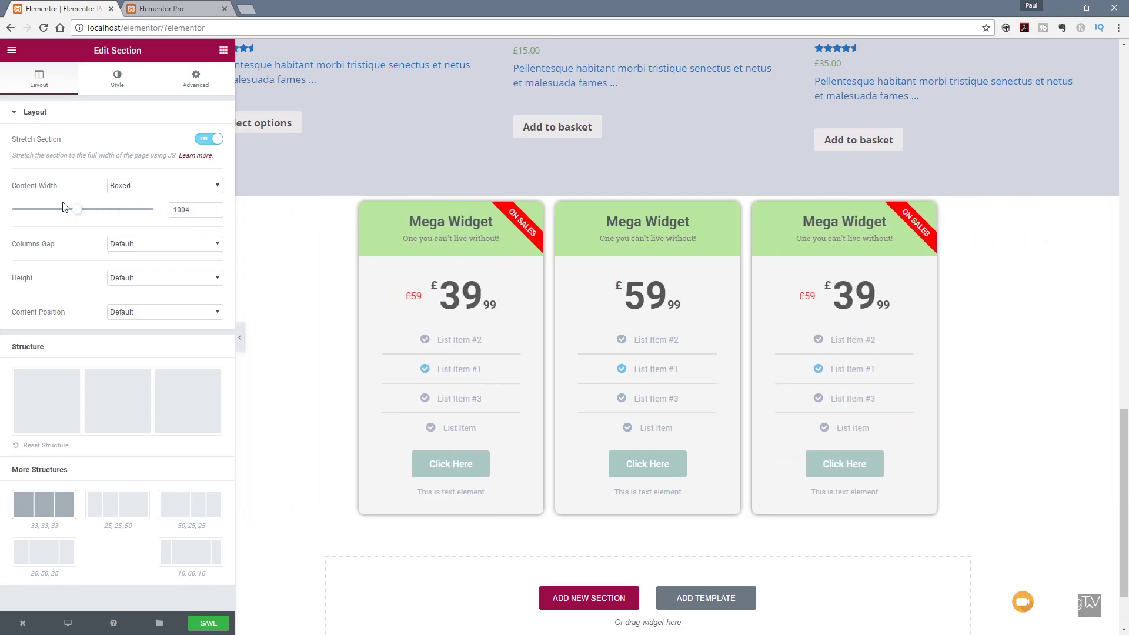
left_click(210, 140)
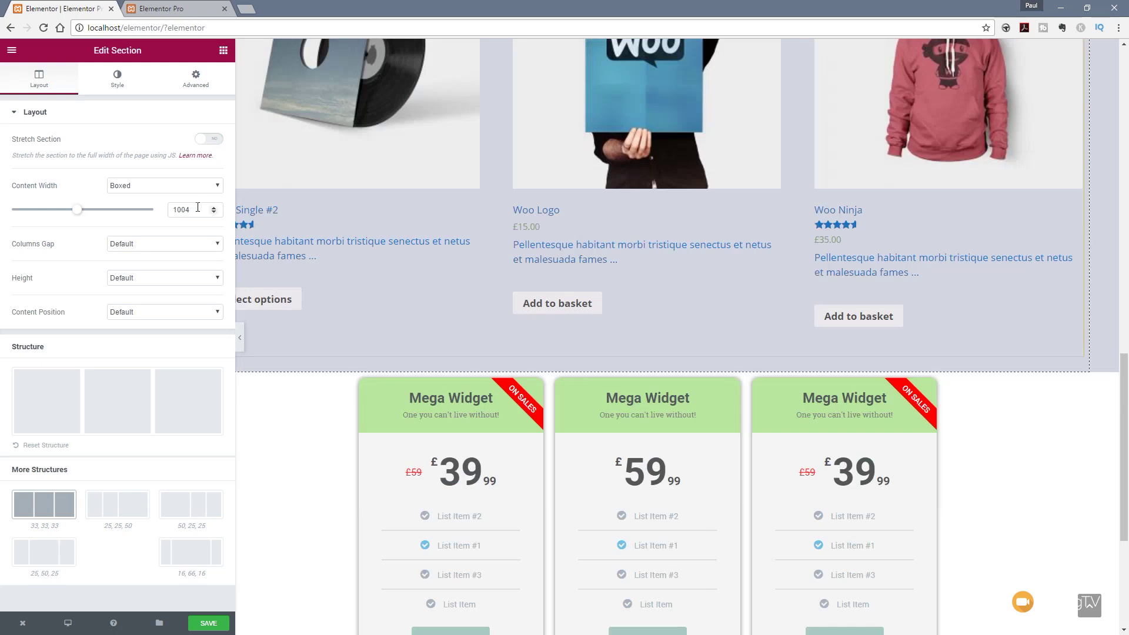
left_click_drag(198, 210, 109, 210)
key("BackSpace")
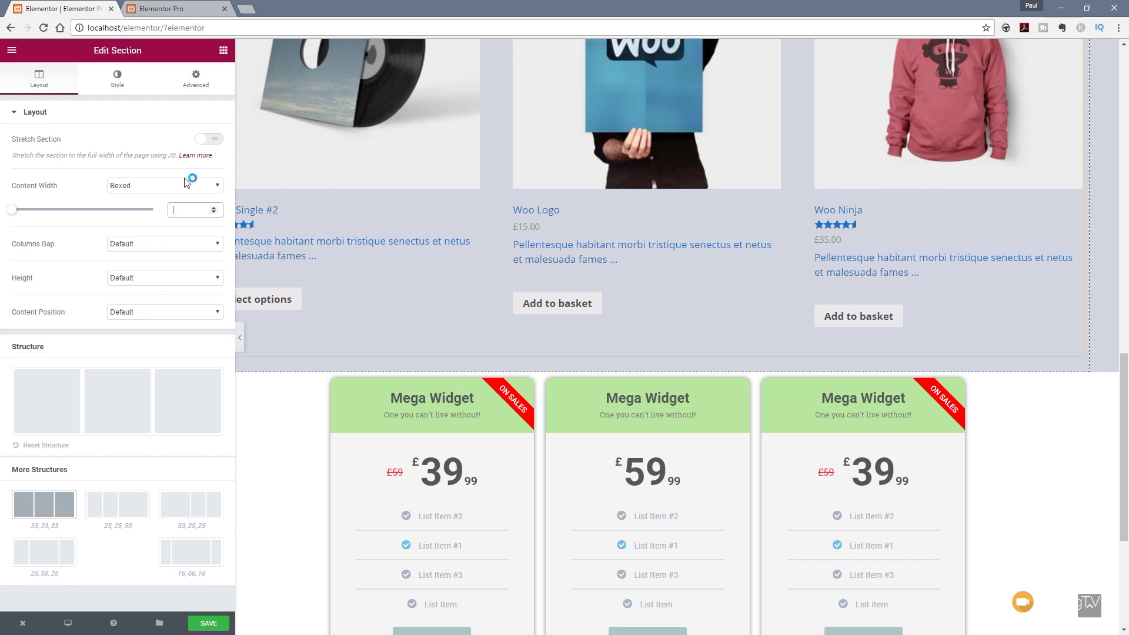
Give the pricing section a gradient background, trying the Linear type and returning to Radial with the Top Left position
left_click(125, 84)
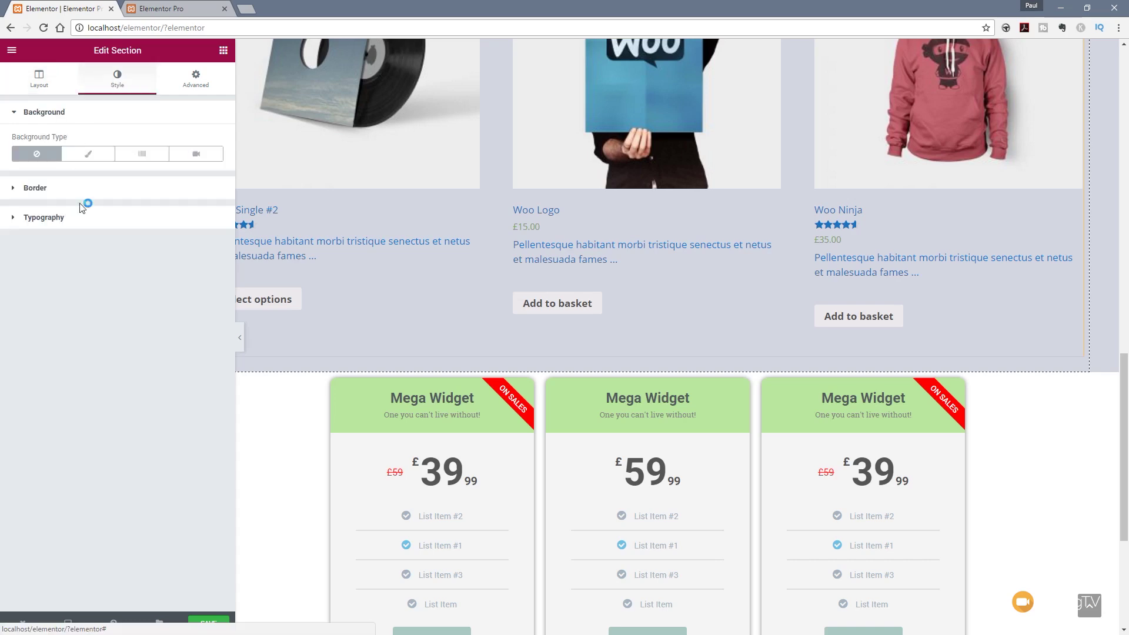
left_click(135, 158)
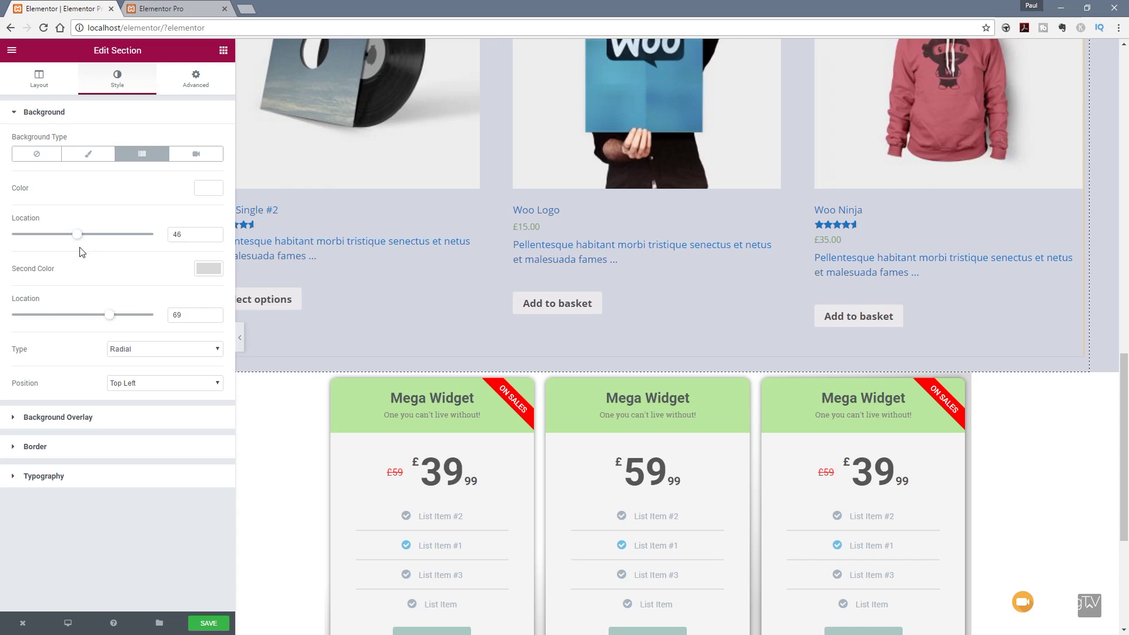
left_click(143, 350)
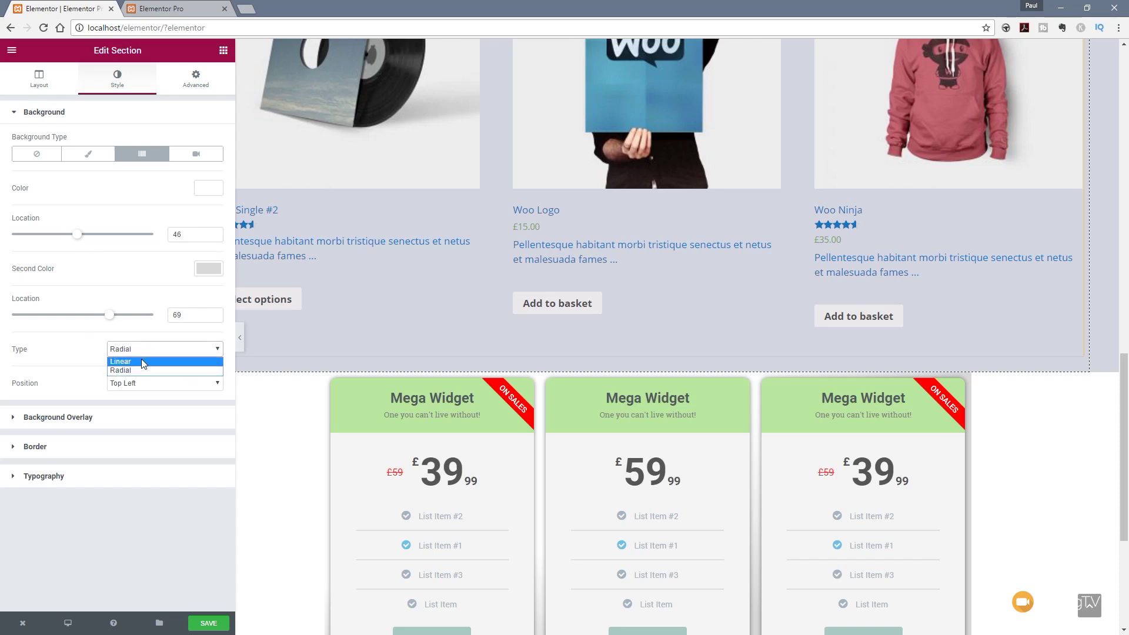
left_click(142, 361)
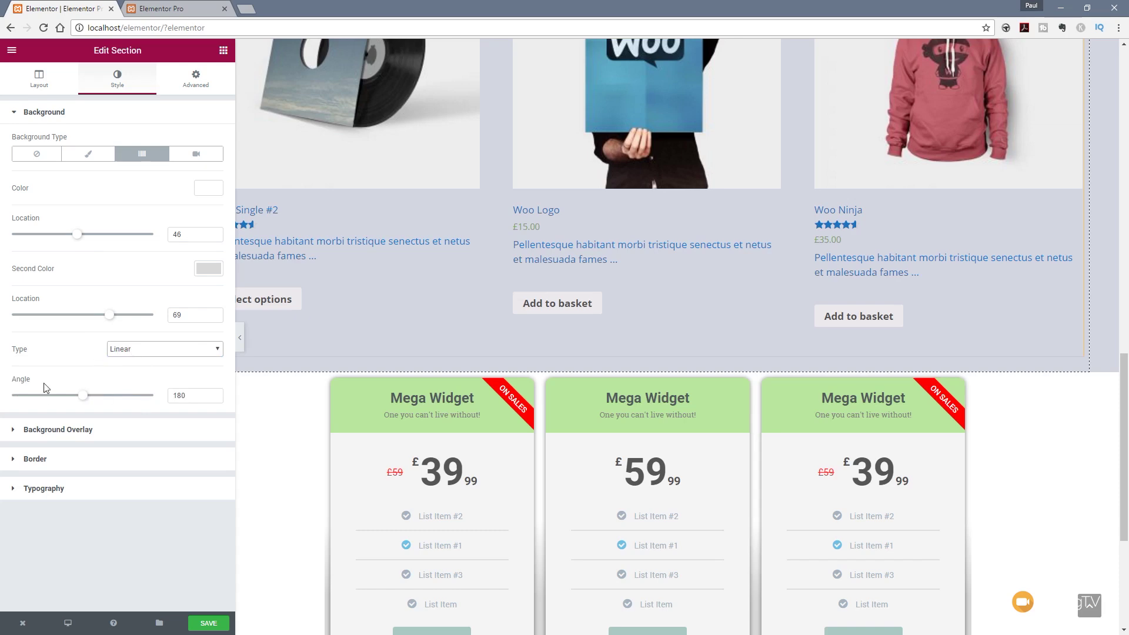
left_click(165, 349)
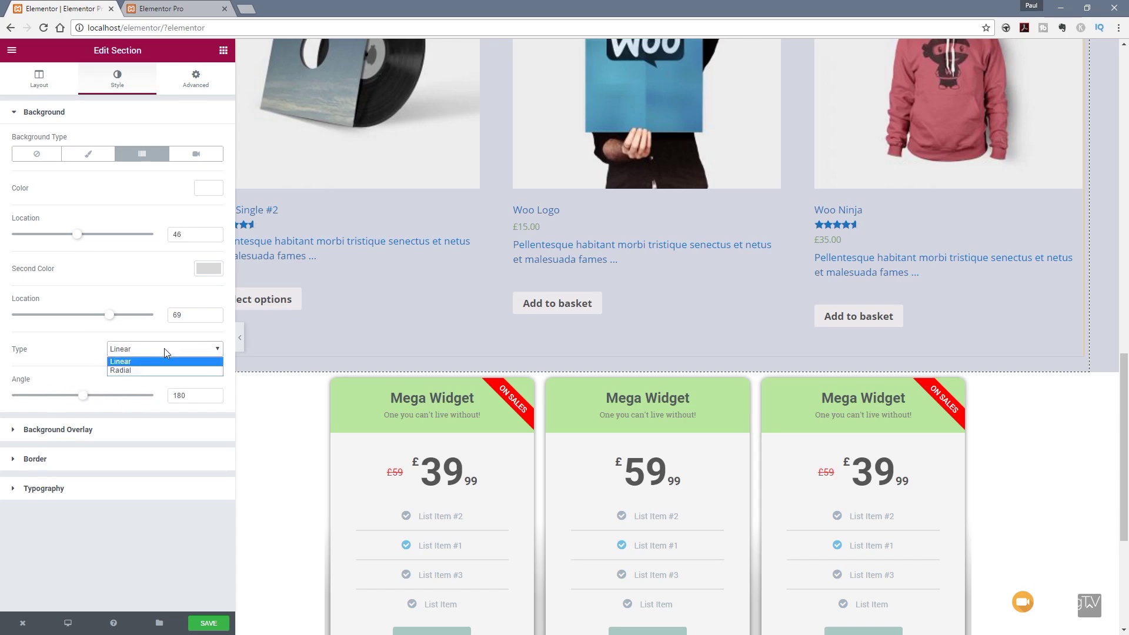
left_click(141, 371)
left_click(161, 384)
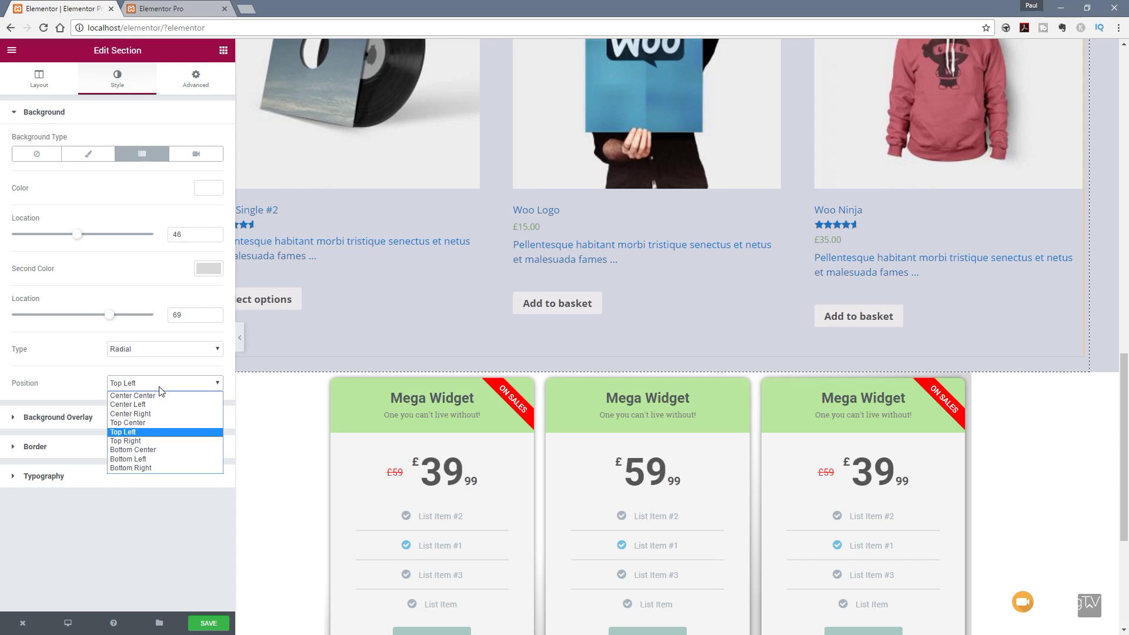
left_click(115, 541)
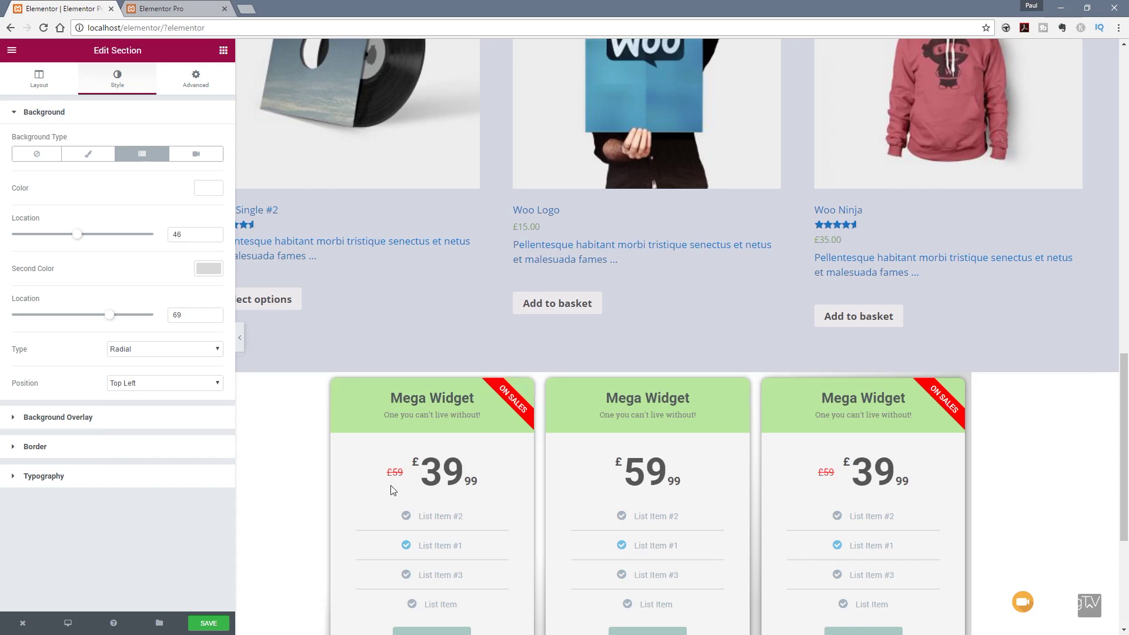
Turn Stretch Section back on so the pricing section's gradient background spans the full page width
left_click_drag(1124, 366, 1125, 434)
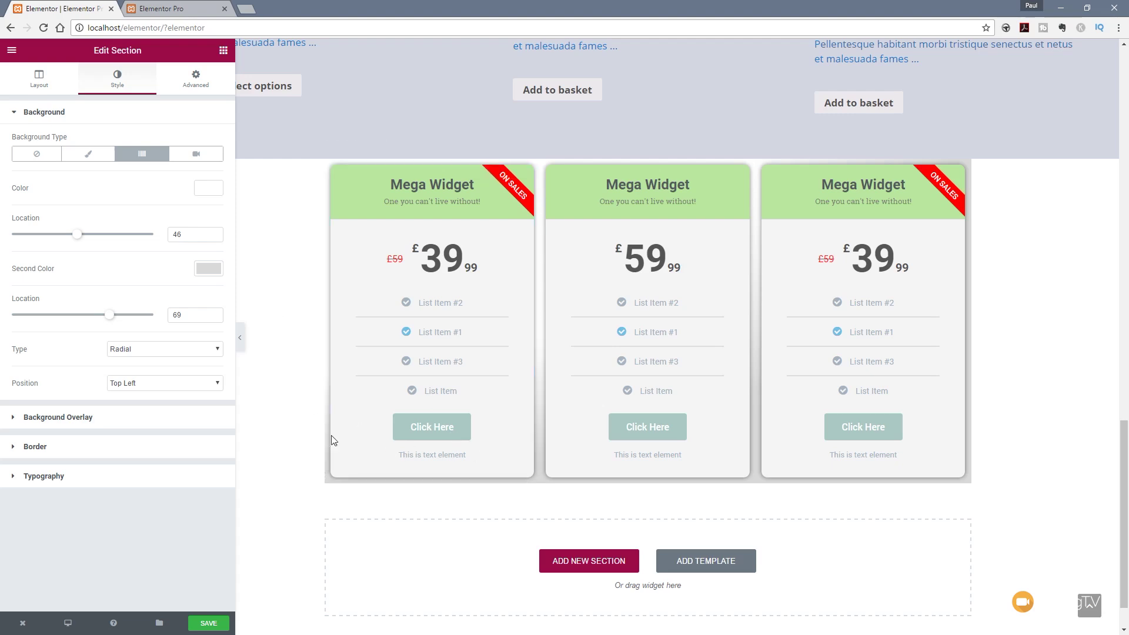
left_click(33, 84)
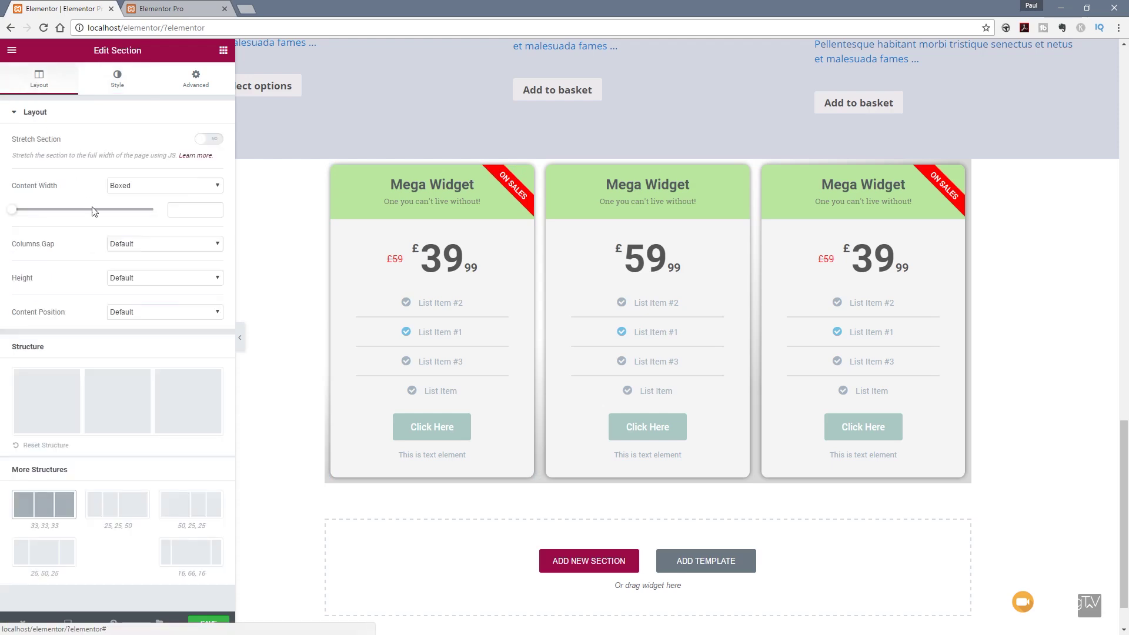
left_click(215, 142)
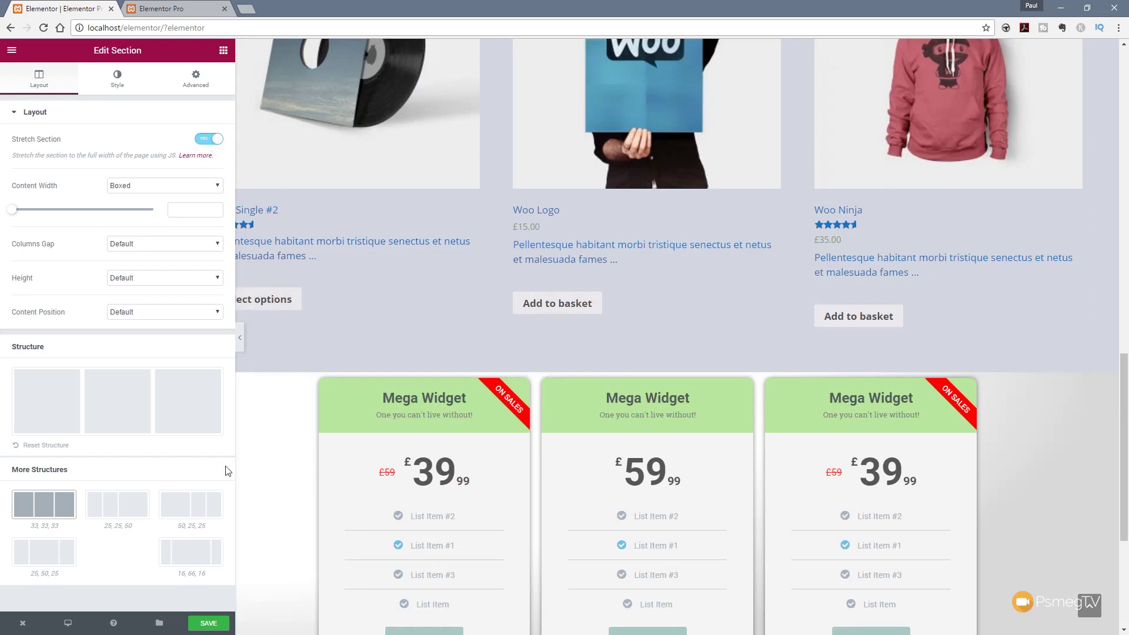
left_click_drag(1124, 366, 1124, 424)
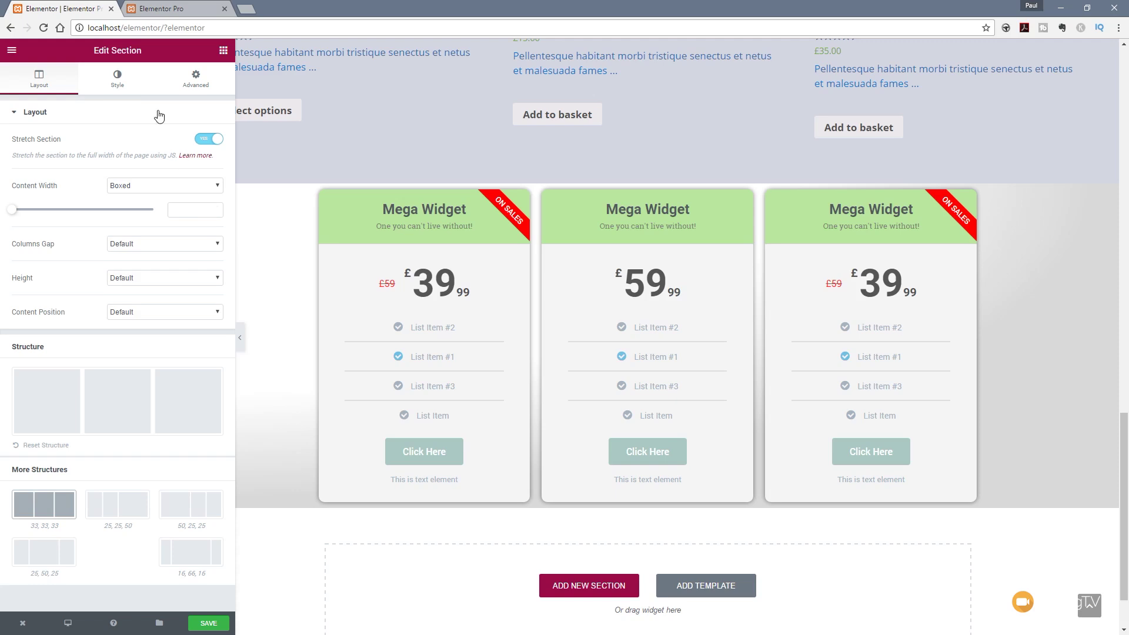
Try the Center Center and Bottom Right positions for the radial gradient, and switch the gradient type to Linear
left_click(121, 82)
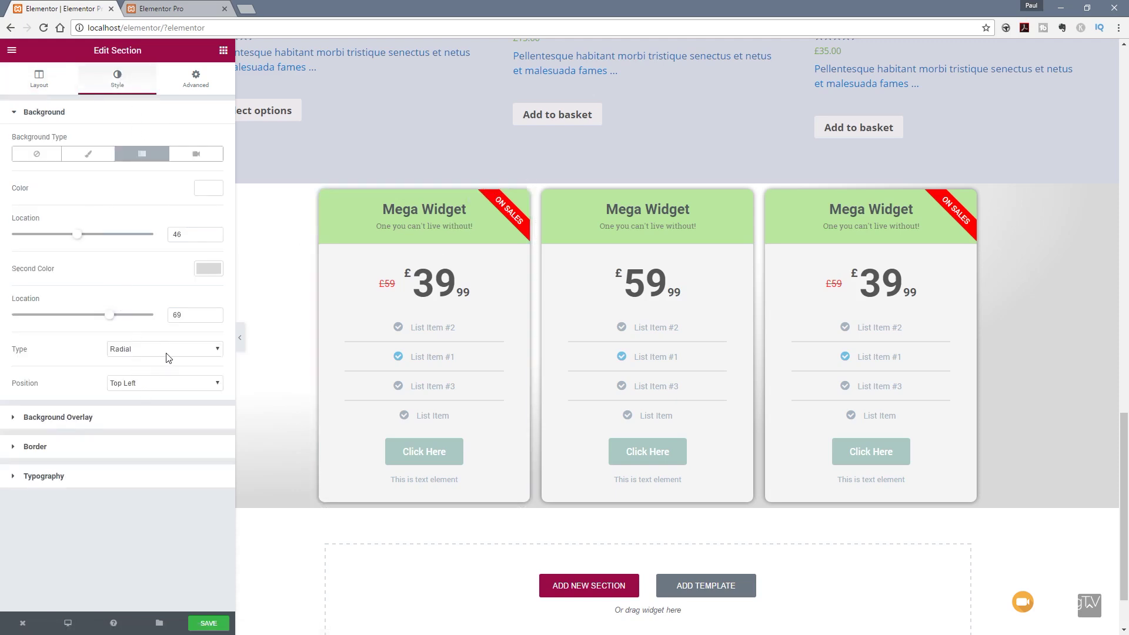
left_click(171, 389)
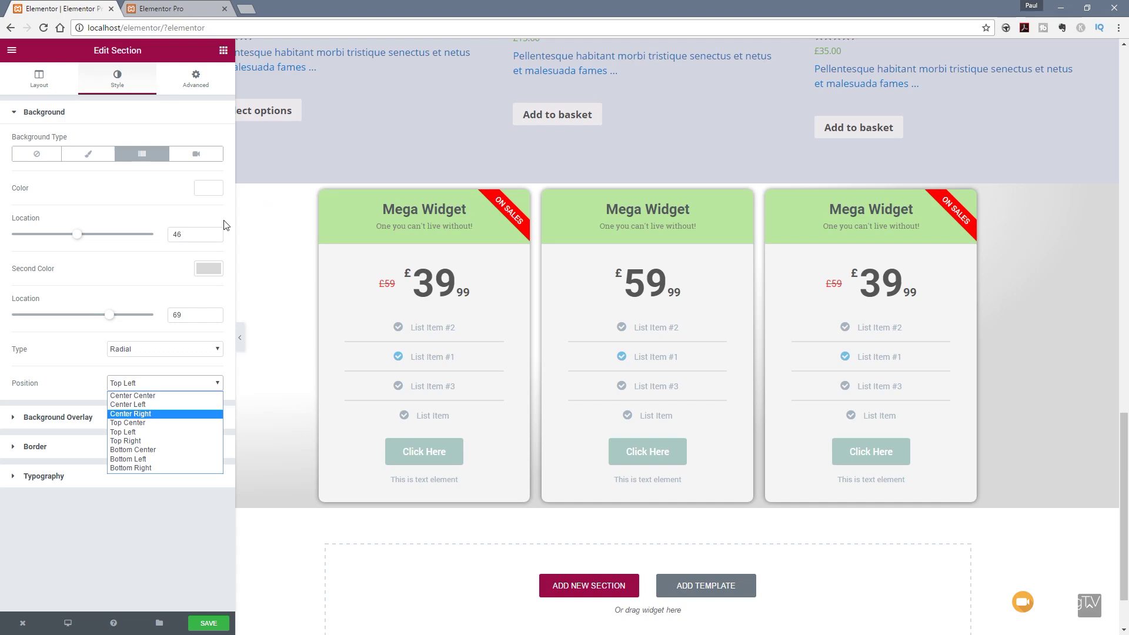
left_click(132, 395)
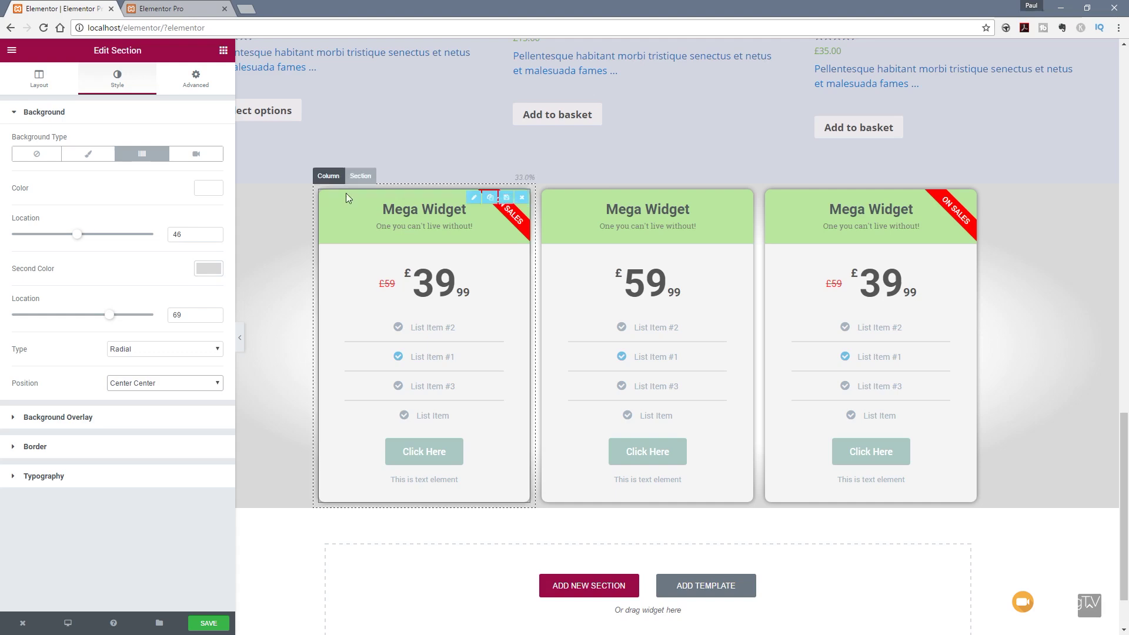
left_click(172, 383)
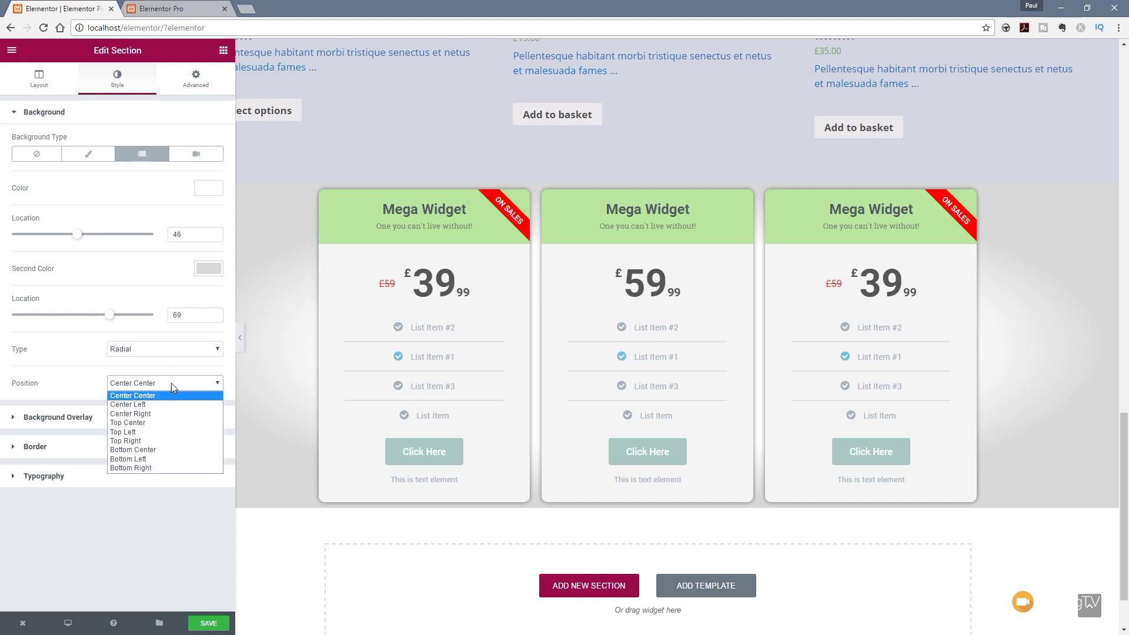
left_click(147, 464)
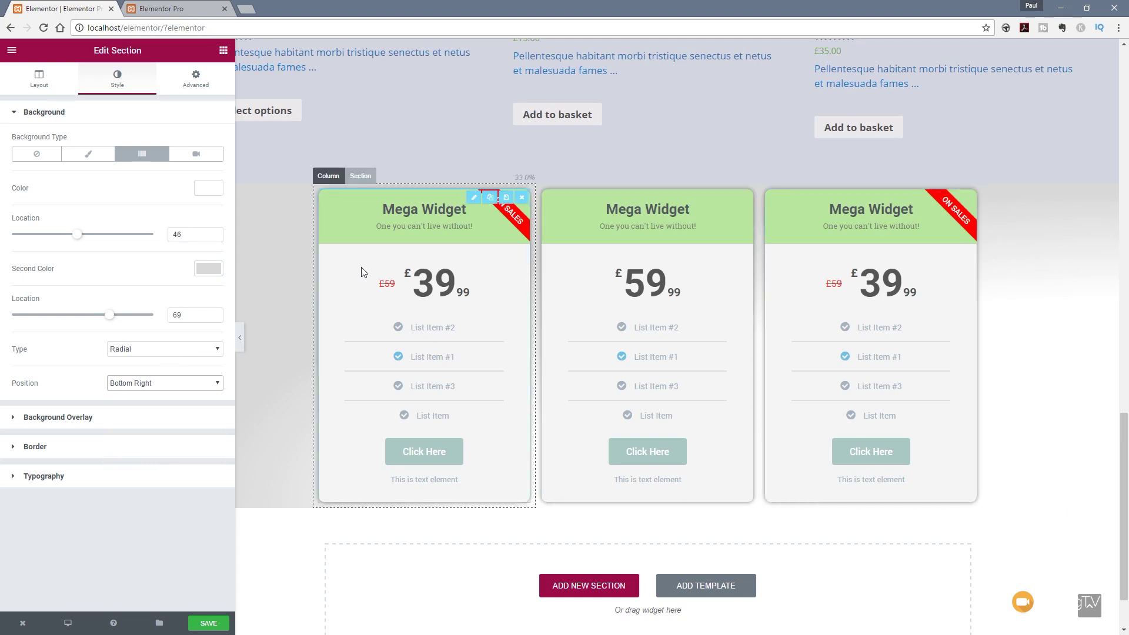
left_click(147, 351)
left_click(146, 358)
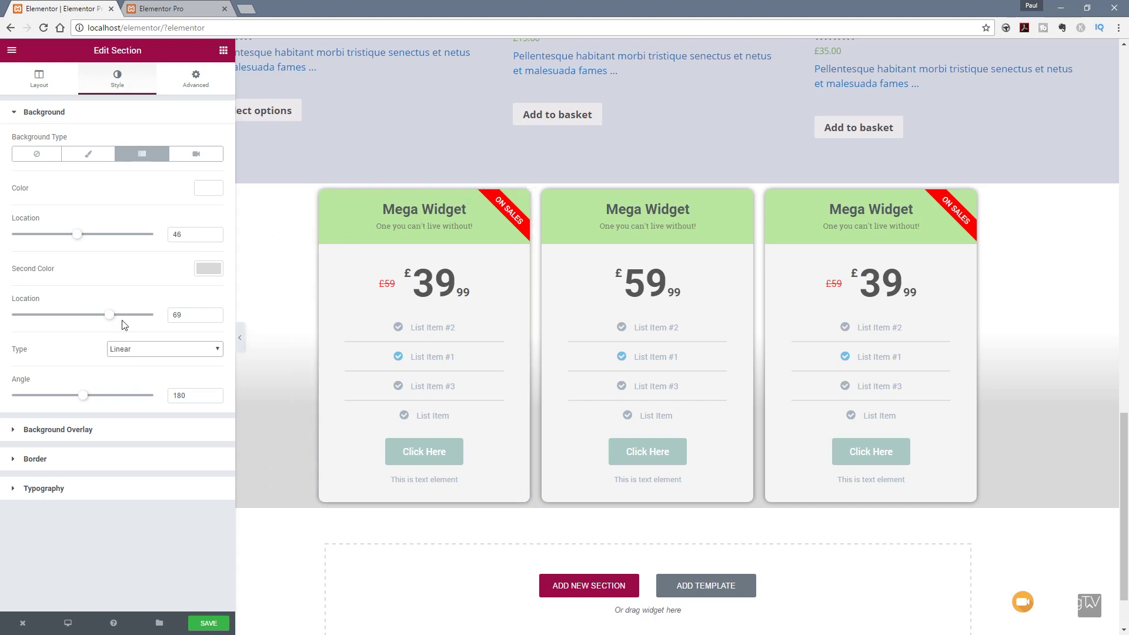
Try several locations for the gradient's second color, leaving it at 75, and set the first color's location to 20
left_click_drag(110, 315, 101, 321)
left_click_drag(101, 321, 126, 320)
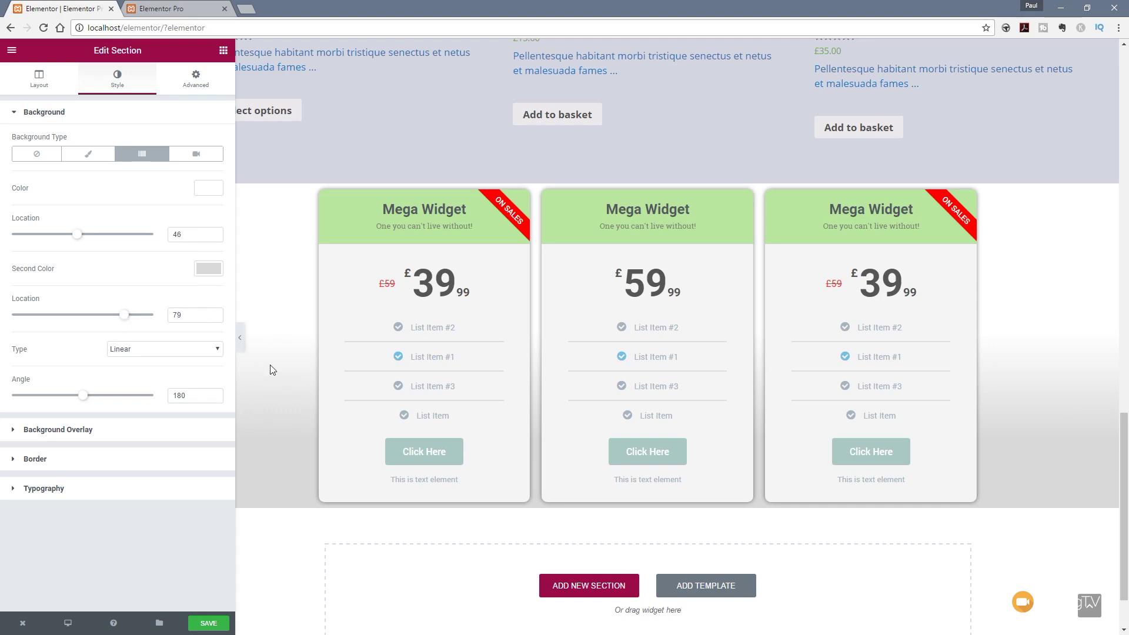
left_click_drag(124, 317, 134, 317)
left_click_drag(135, 317, 37, 316)
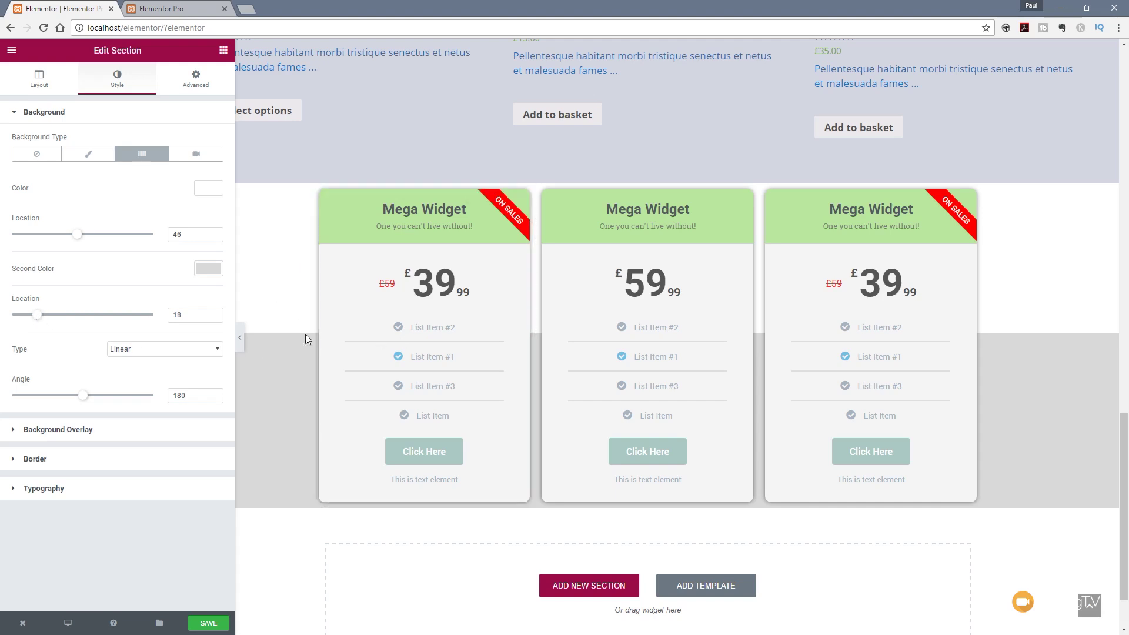
left_click_drag(37, 315, 12, 318)
left_click_drag(13, 316, 120, 321)
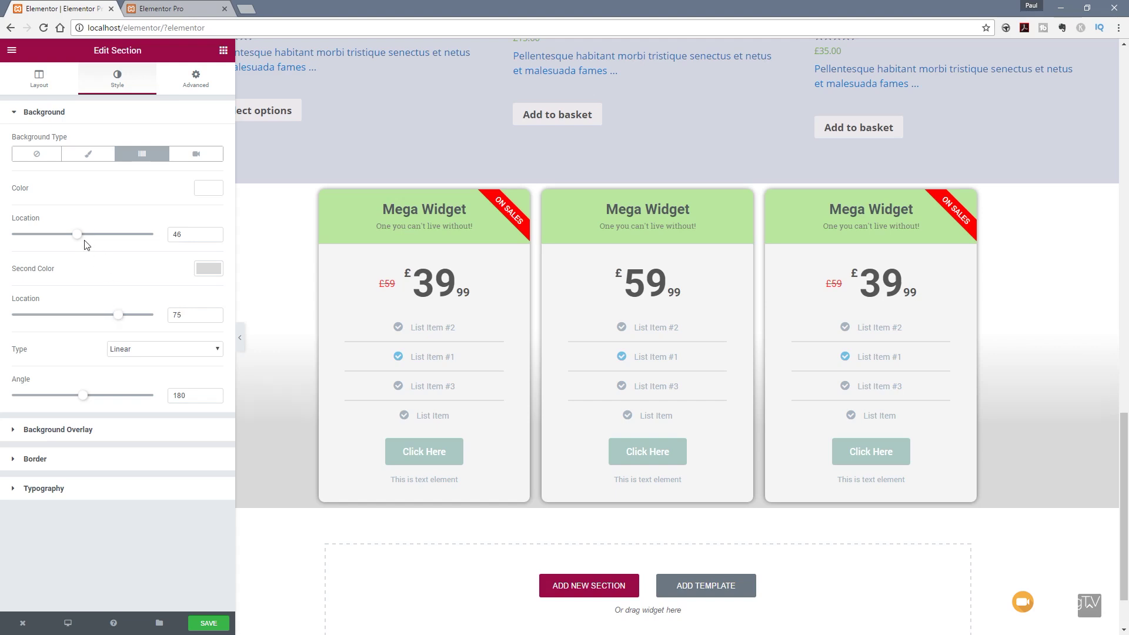
left_click_drag(78, 240, 44, 250)
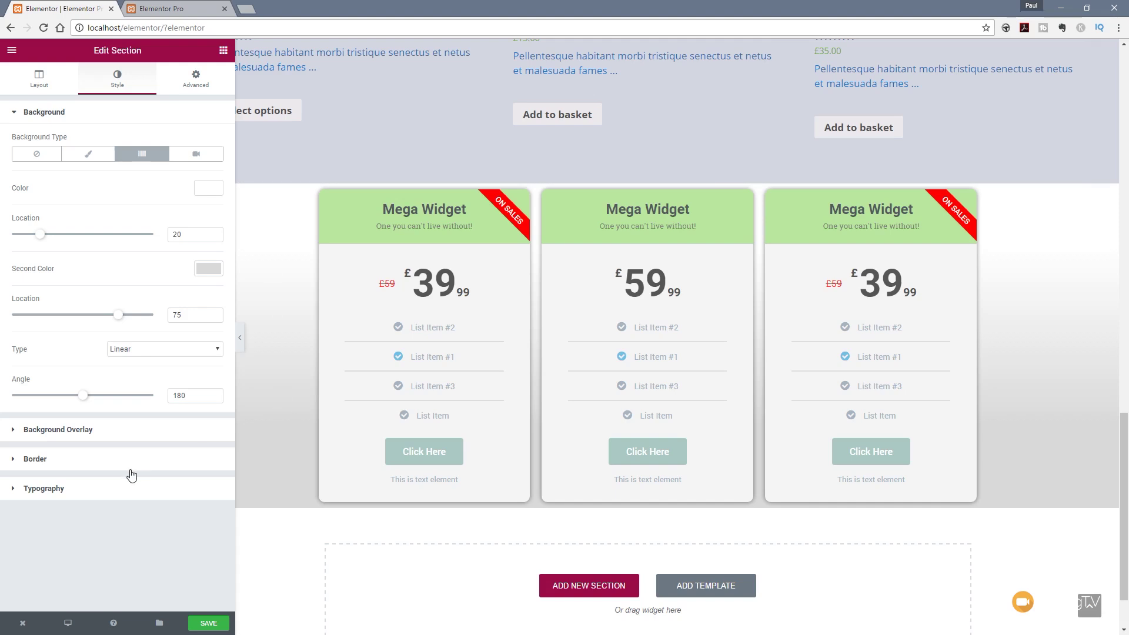
Unlink the sides of the pricing section's border width and border radius, keeping the Solid border type and its current color
left_click(36, 459)
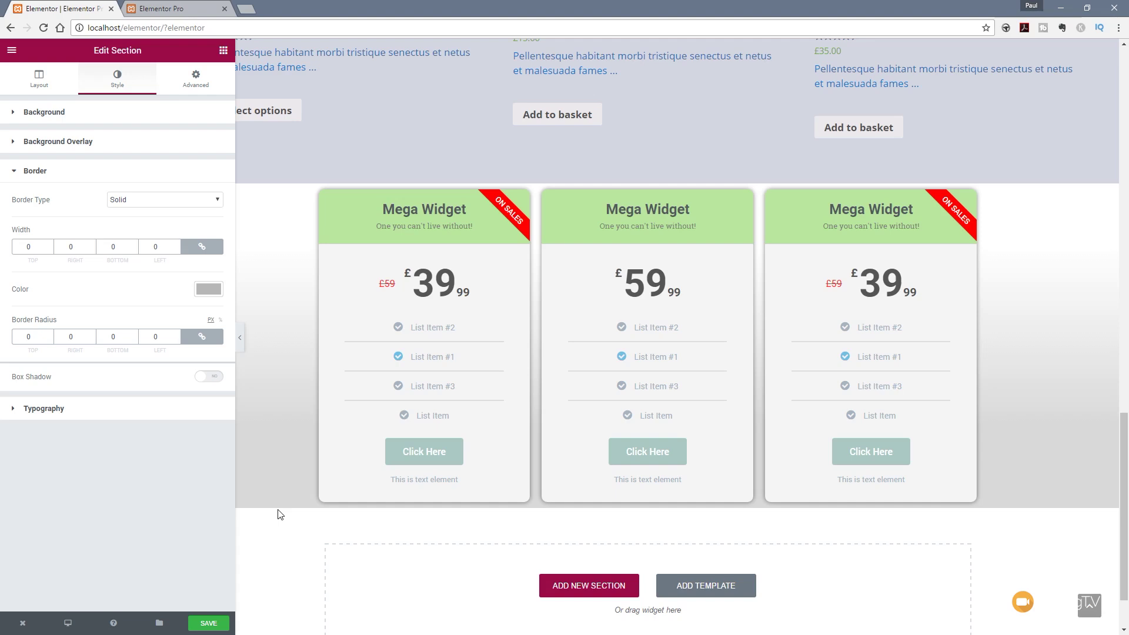
left_click(207, 250)
left_click(202, 336)
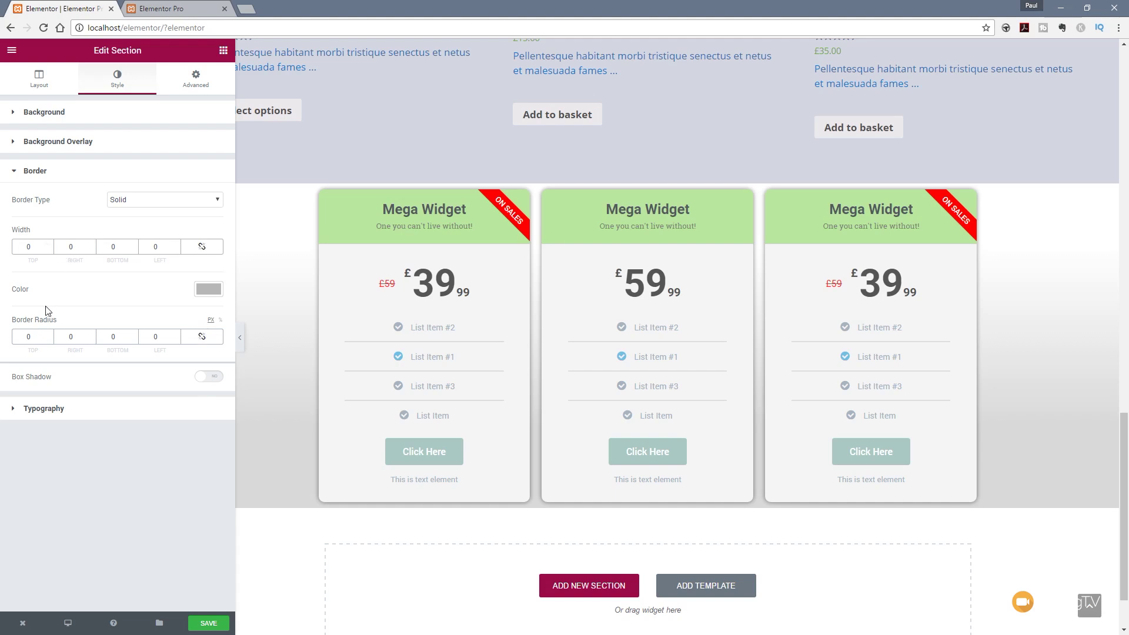
left_click(211, 206)
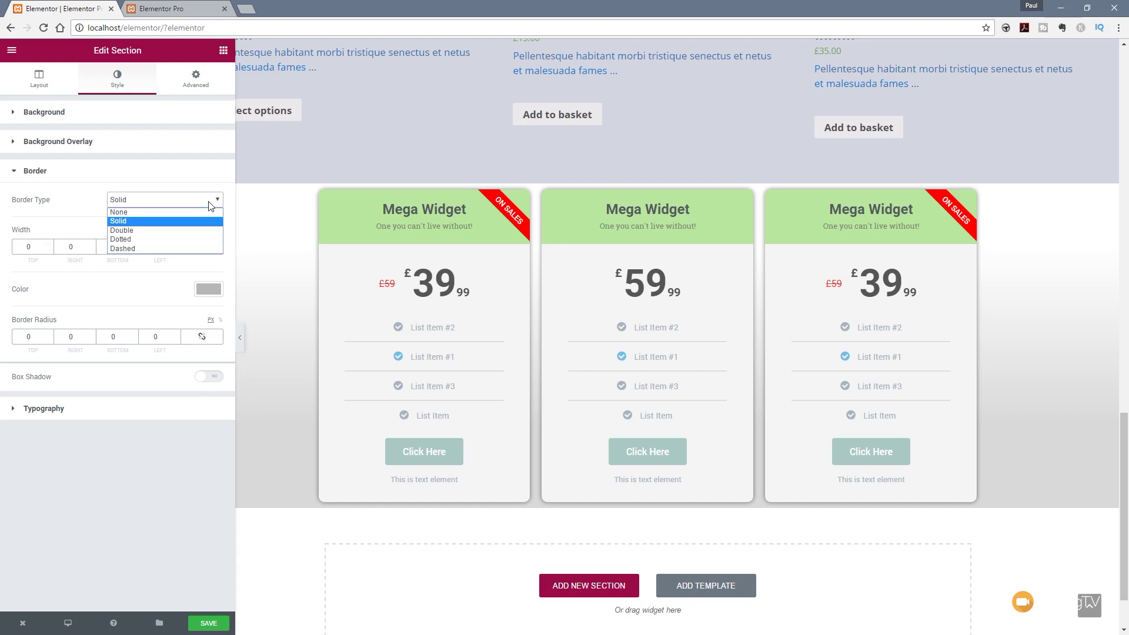
left_click(130, 220)
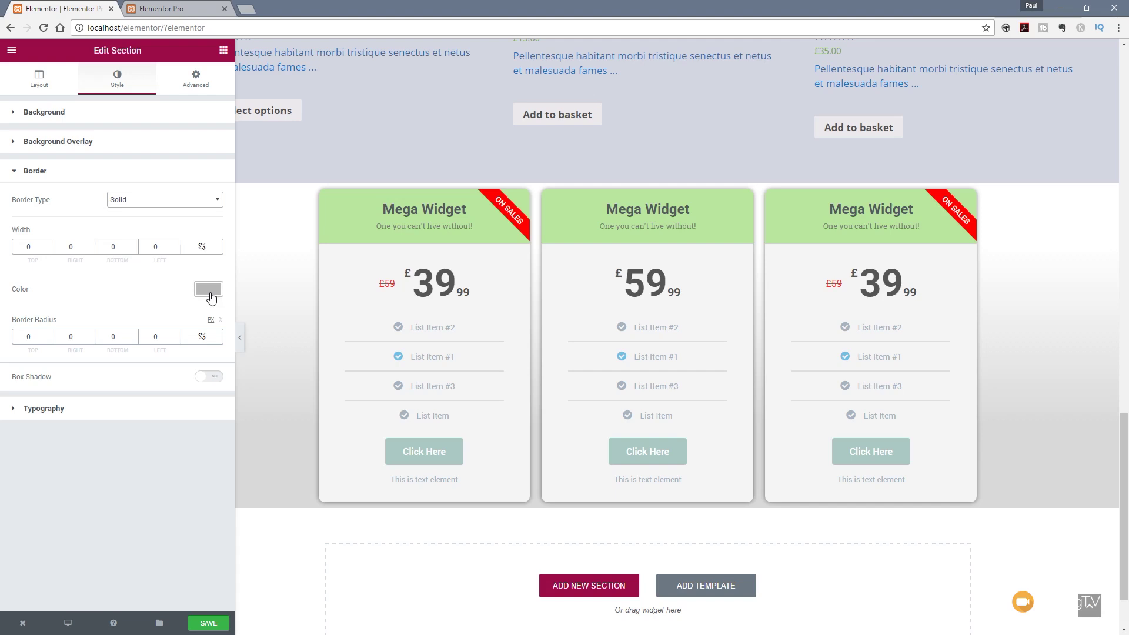
left_click(207, 290)
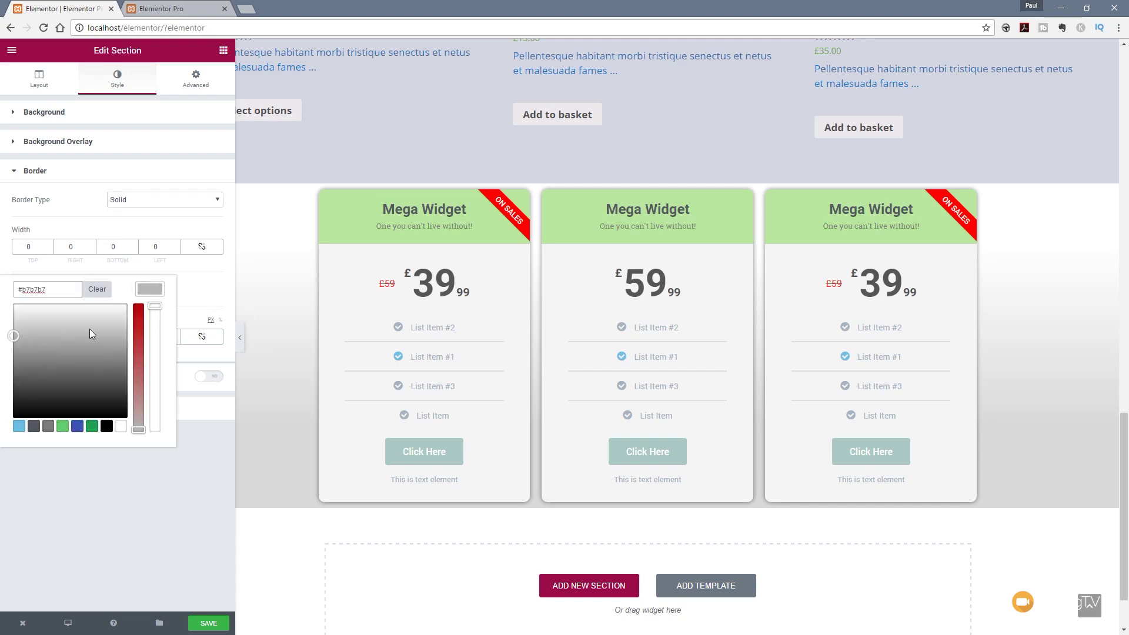
left_click(120, 498)
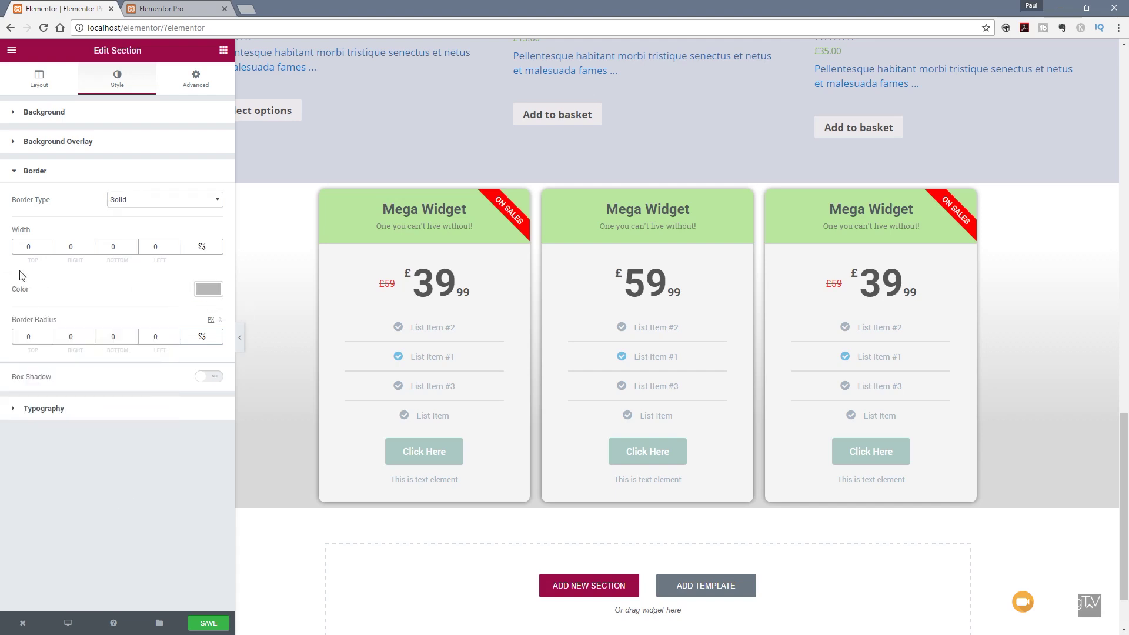
Set the pricing section's bottom and top border widths to 1
double_click(108, 248)
type("1")
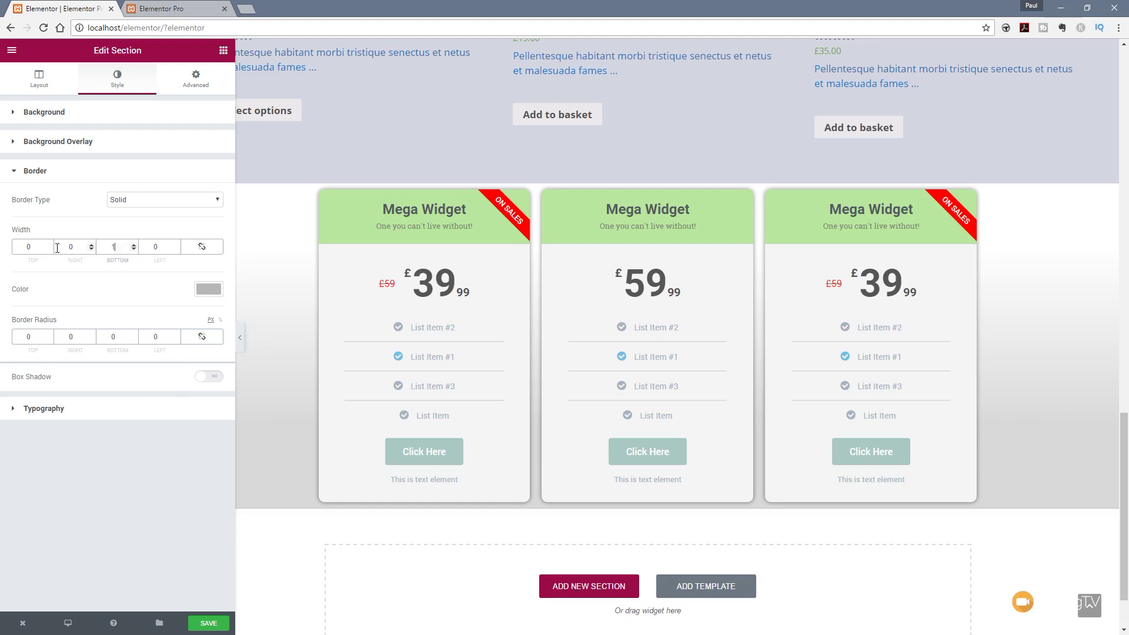
double_click(33, 247)
type("1")
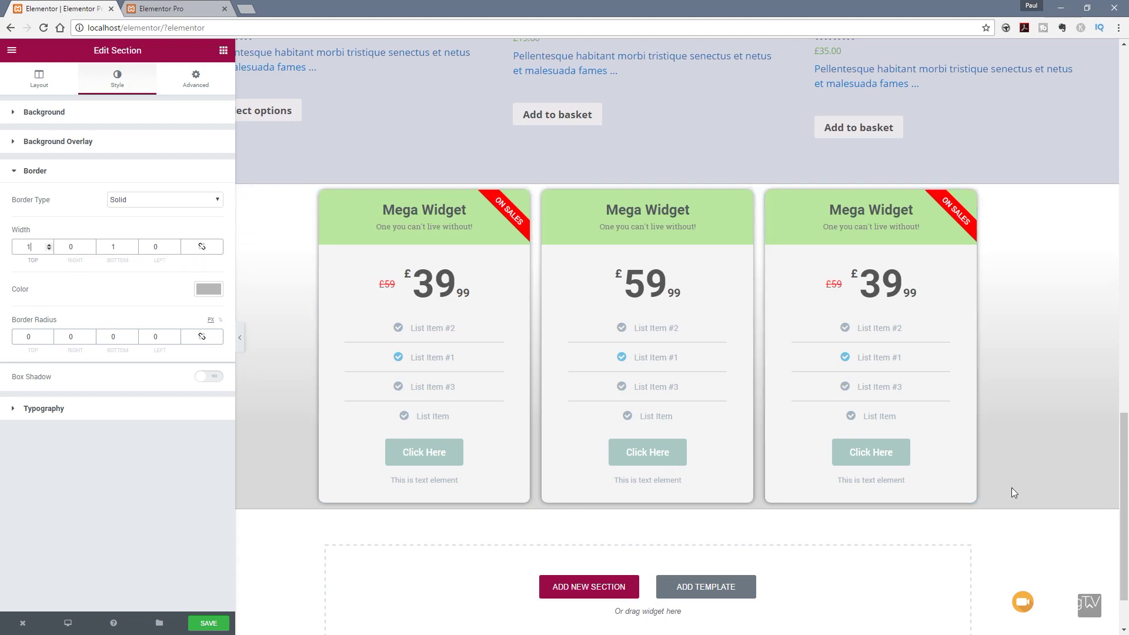
Lighten the pricing section's border color to #c9c9c9
left_click(210, 293)
left_click(10, 334)
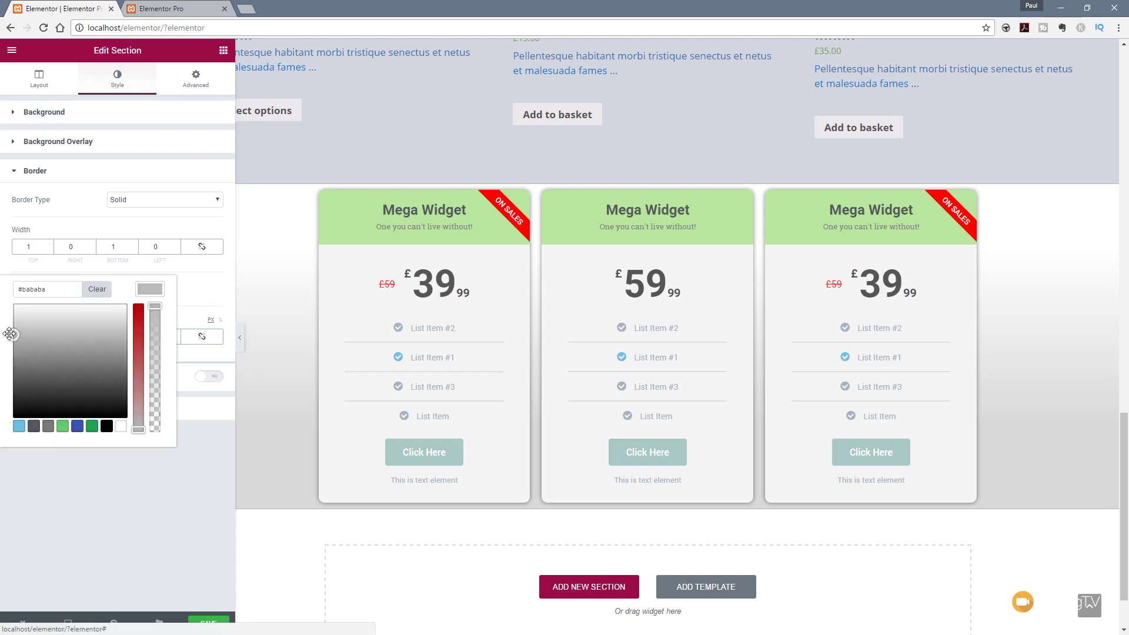
left_click_drag(10, 334, 8, 329)
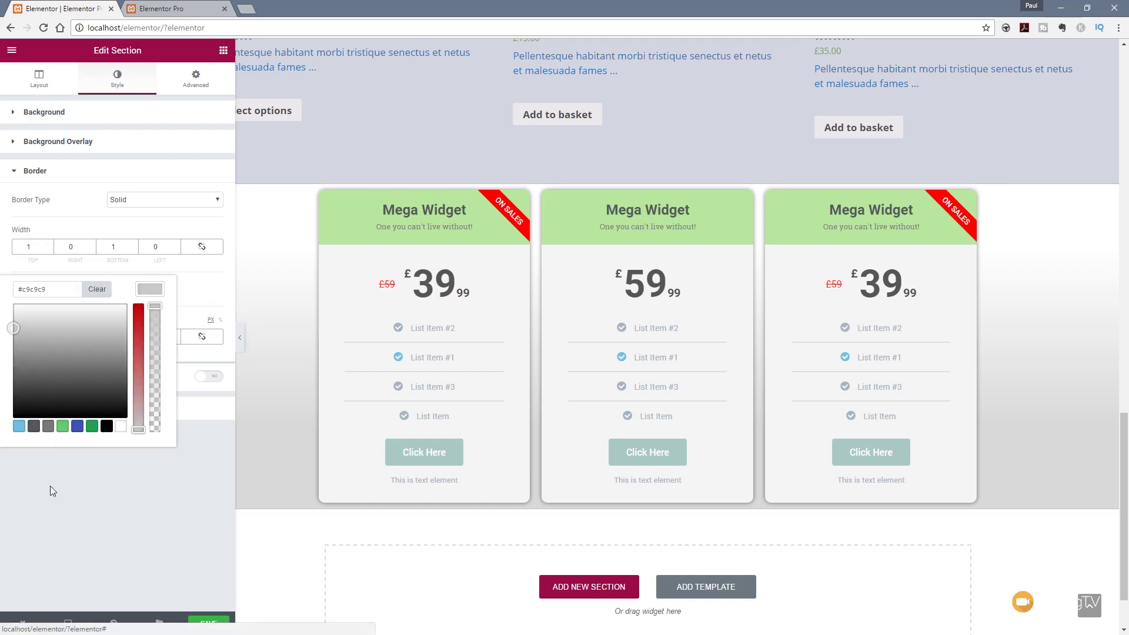
left_click(65, 513)
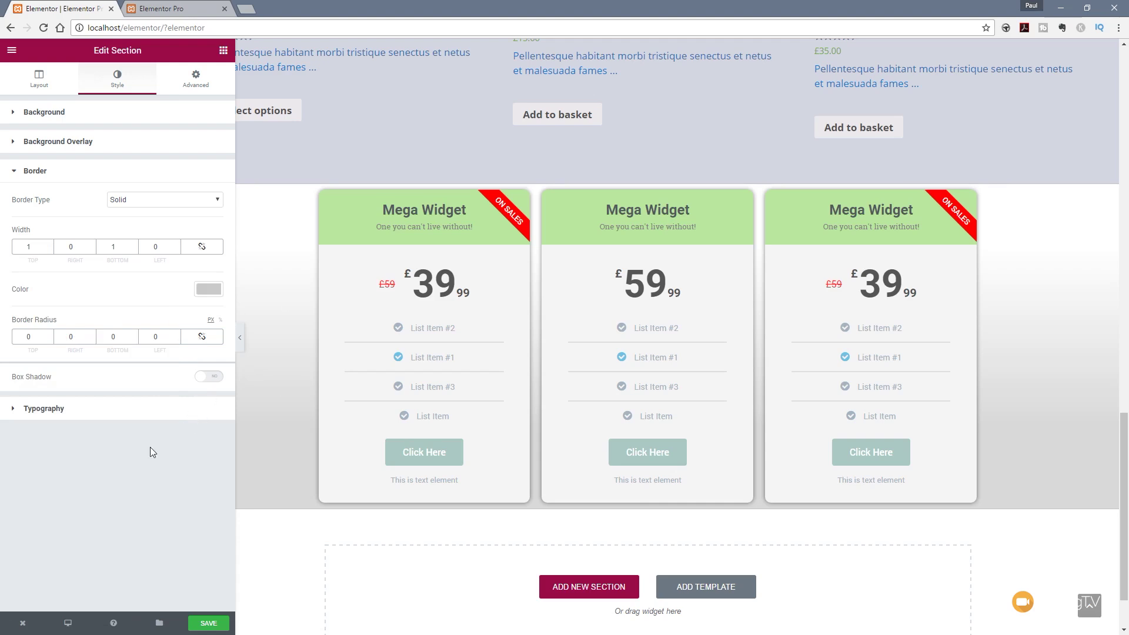
Unlink the pricing section's margin sides and try a top margin of 30 before resetting it to 0
left_click(201, 80)
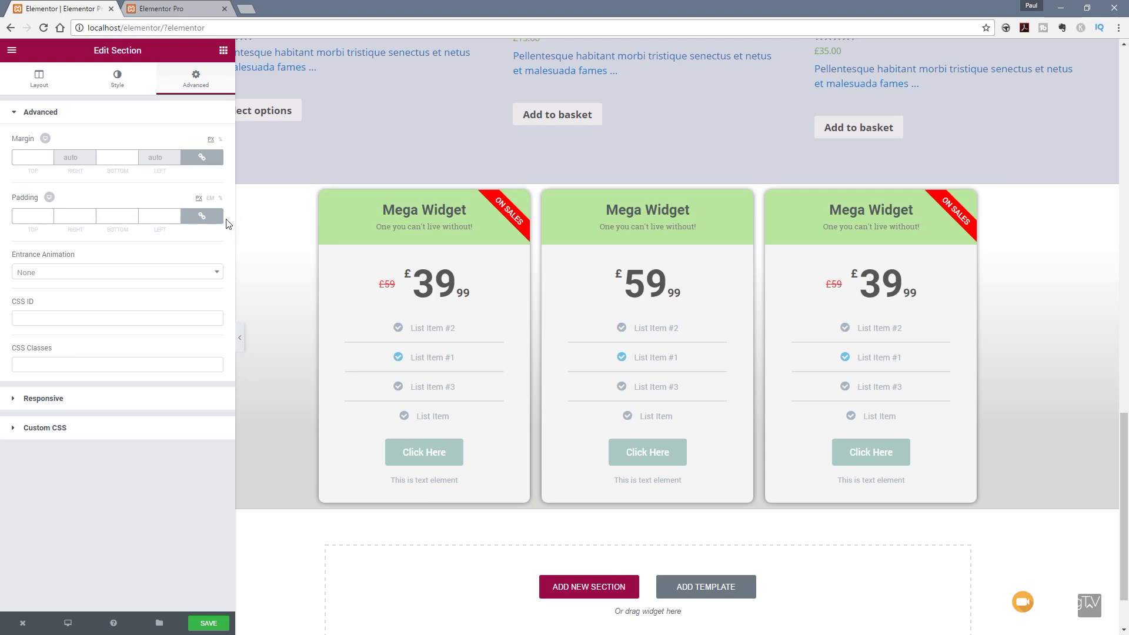
left_click(200, 160)
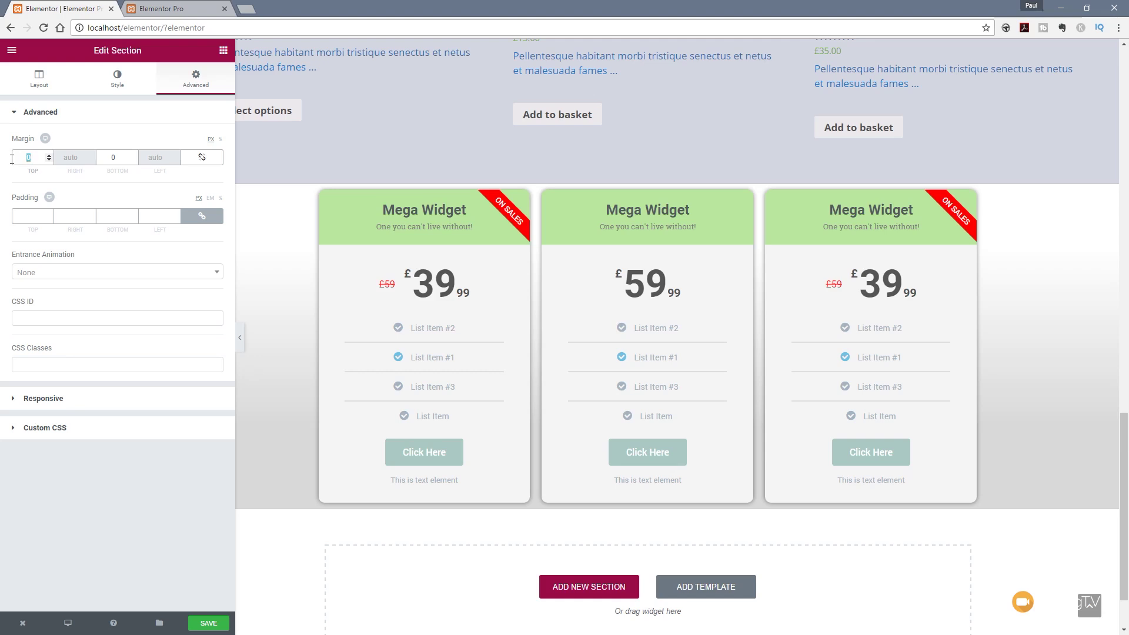
left_click_drag(39, 157, 11, 163)
type("30")
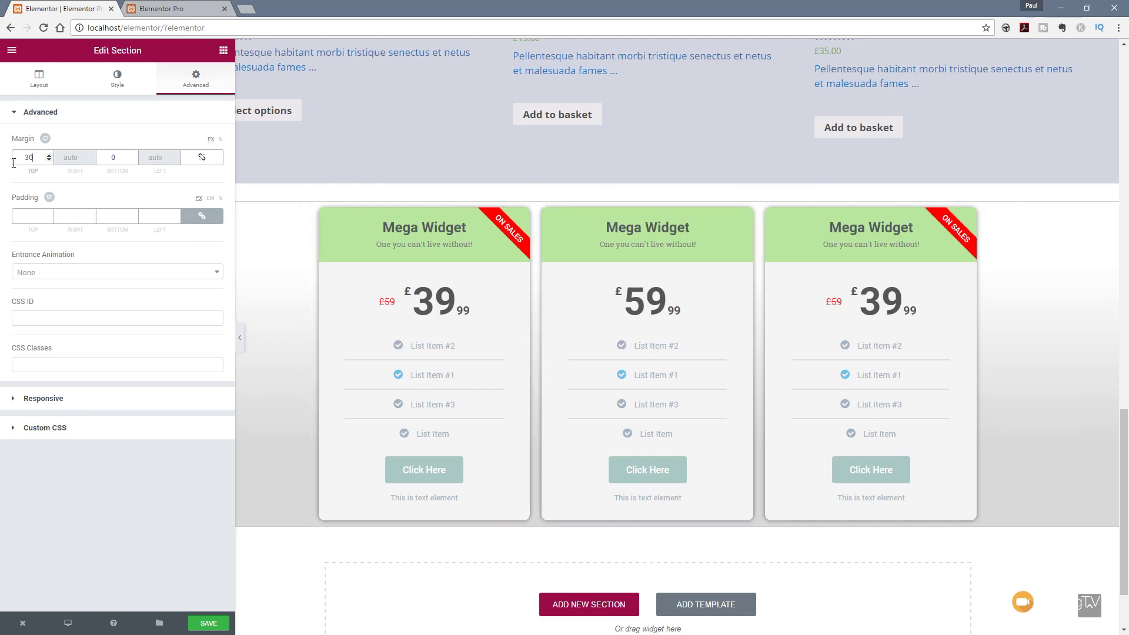
left_click_drag(35, 158, 7, 163)
type("0")
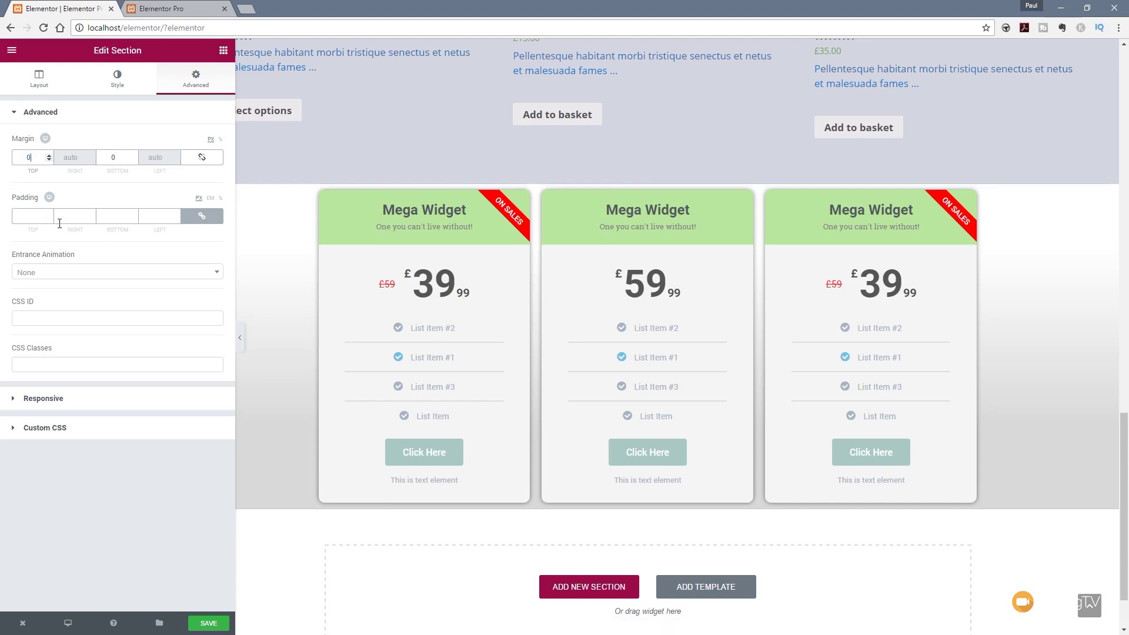
Unlink the pricing section's padding sides and set the top and bottom padding to 25
left_click(202, 216)
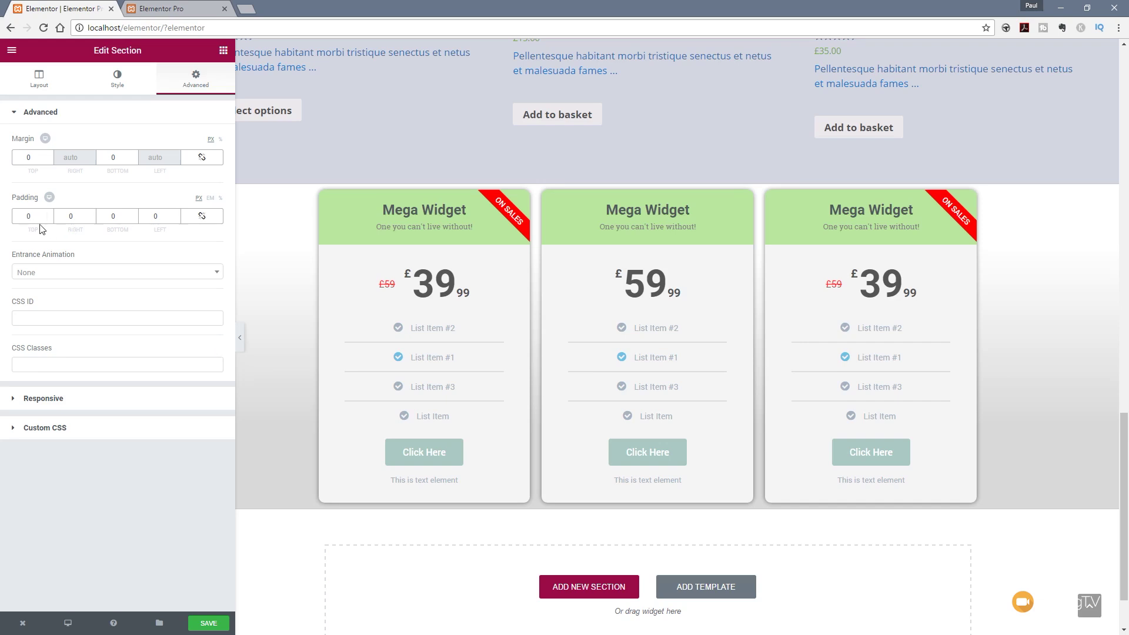
left_click_drag(32, 220, 16, 218)
type("2")
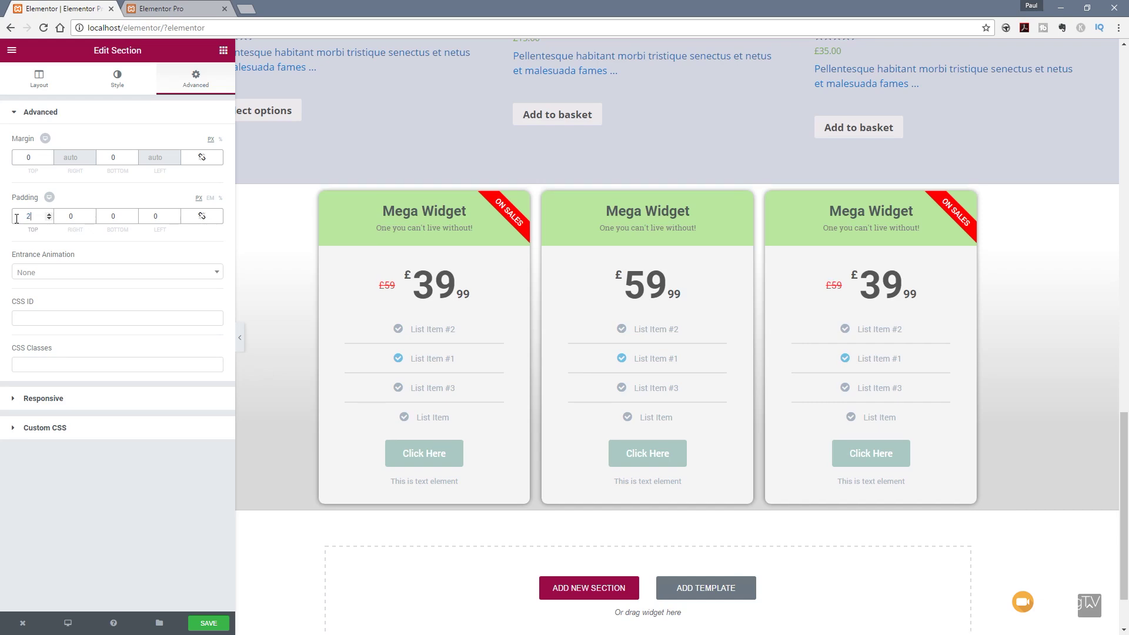
type("5")
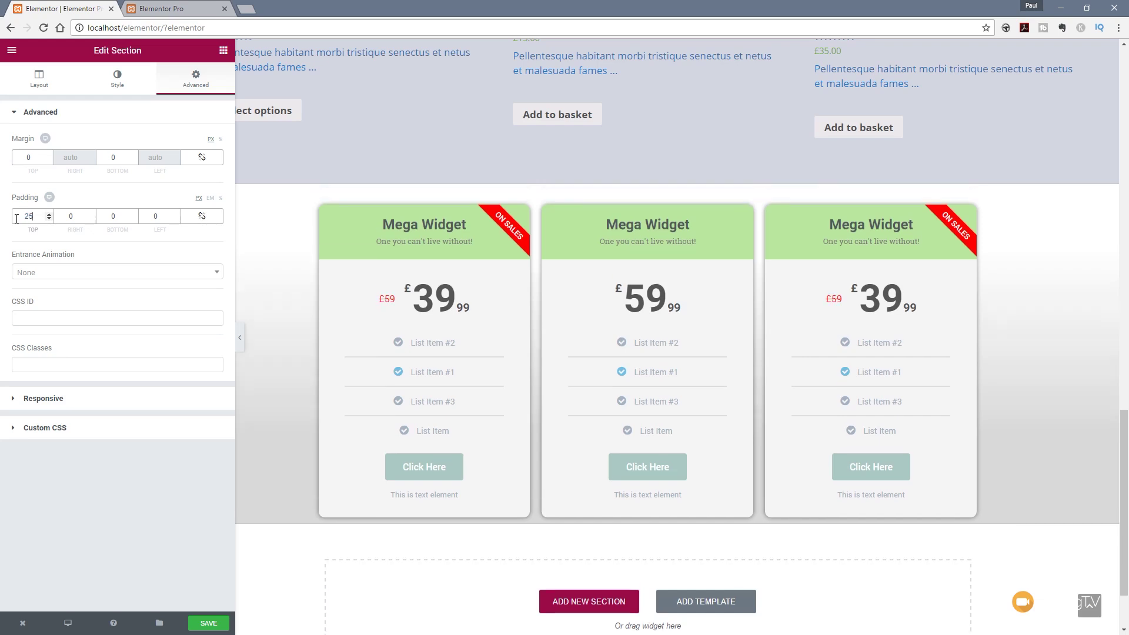
double_click(118, 216)
type("25")
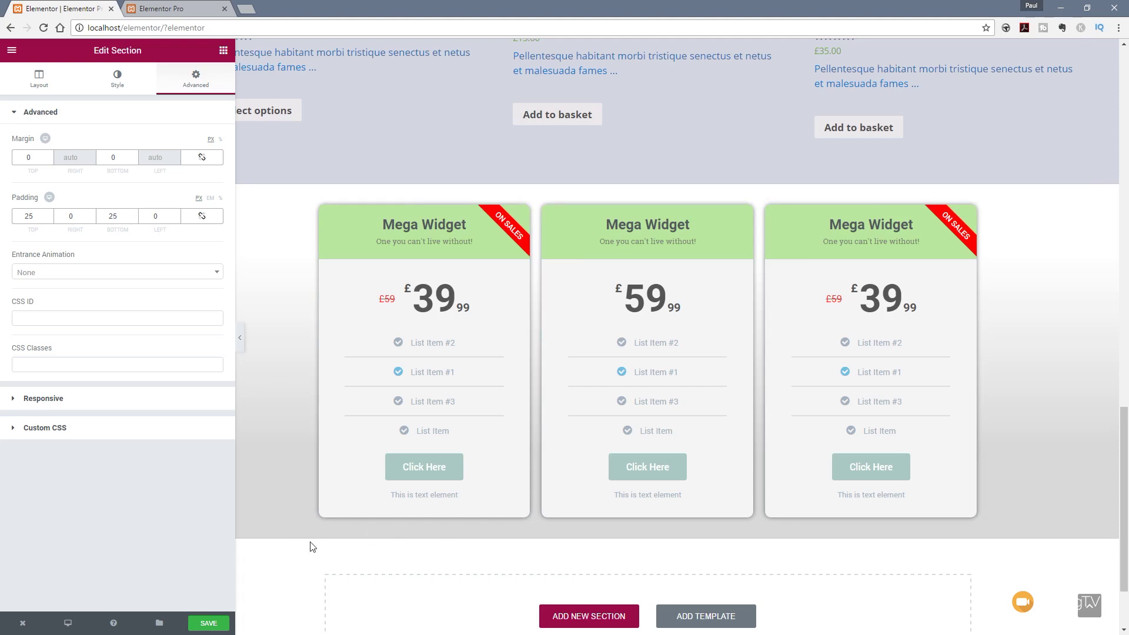
Change the section background gradient's second color to red #d85454 and set that color's location to 100
left_click(117, 79)
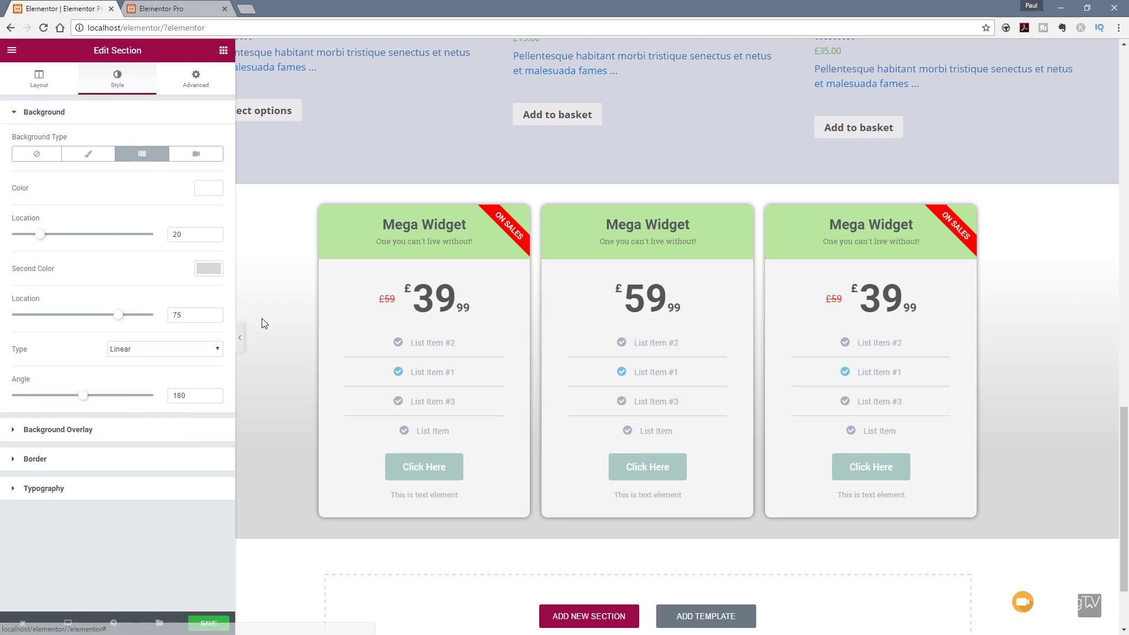
left_click(209, 270)
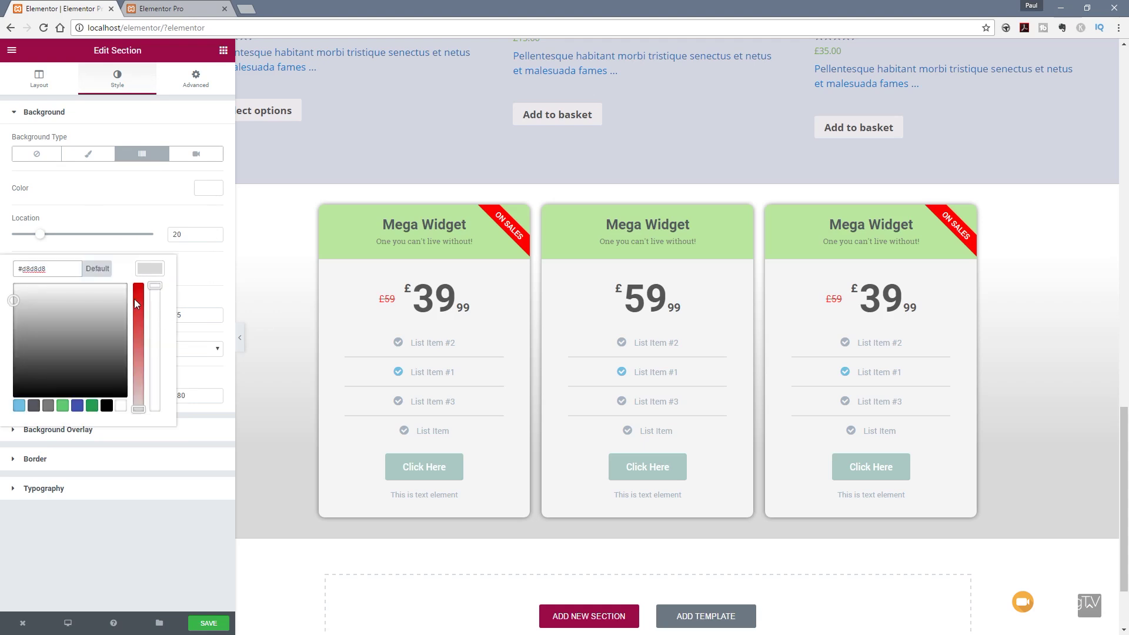
left_click_drag(135, 301, 139, 339)
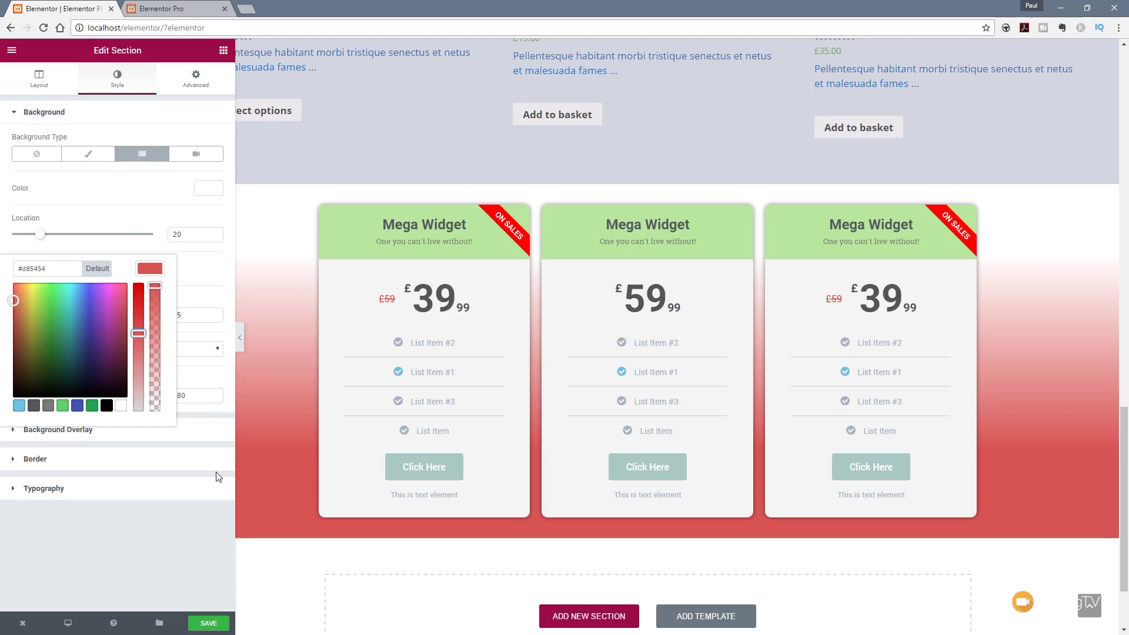
left_click(127, 223)
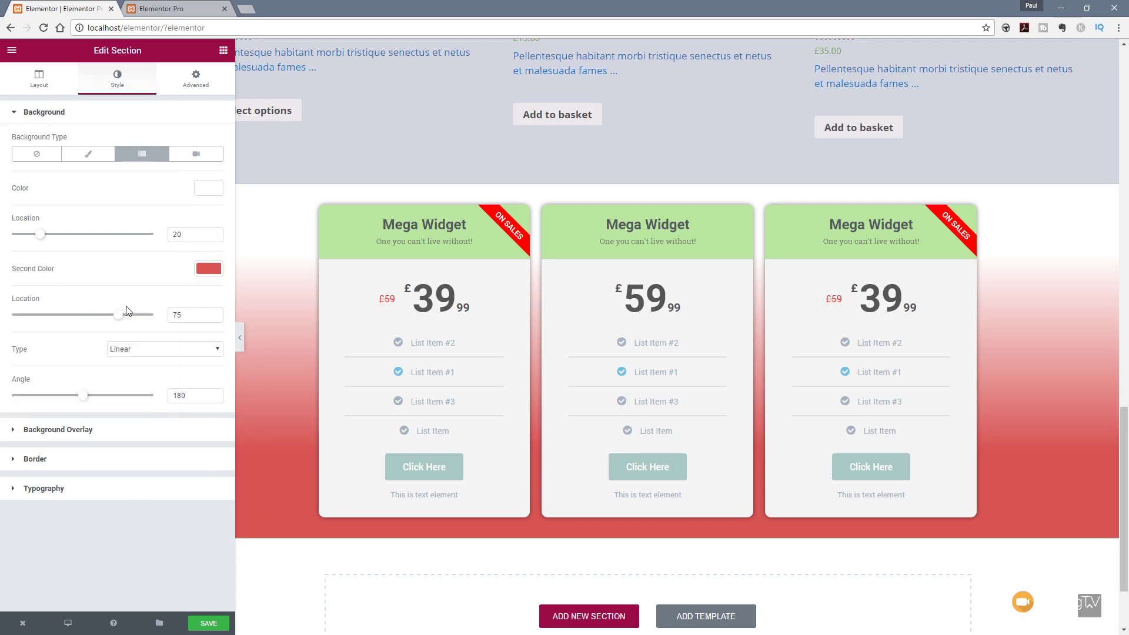
left_click_drag(121, 318, 156, 324)
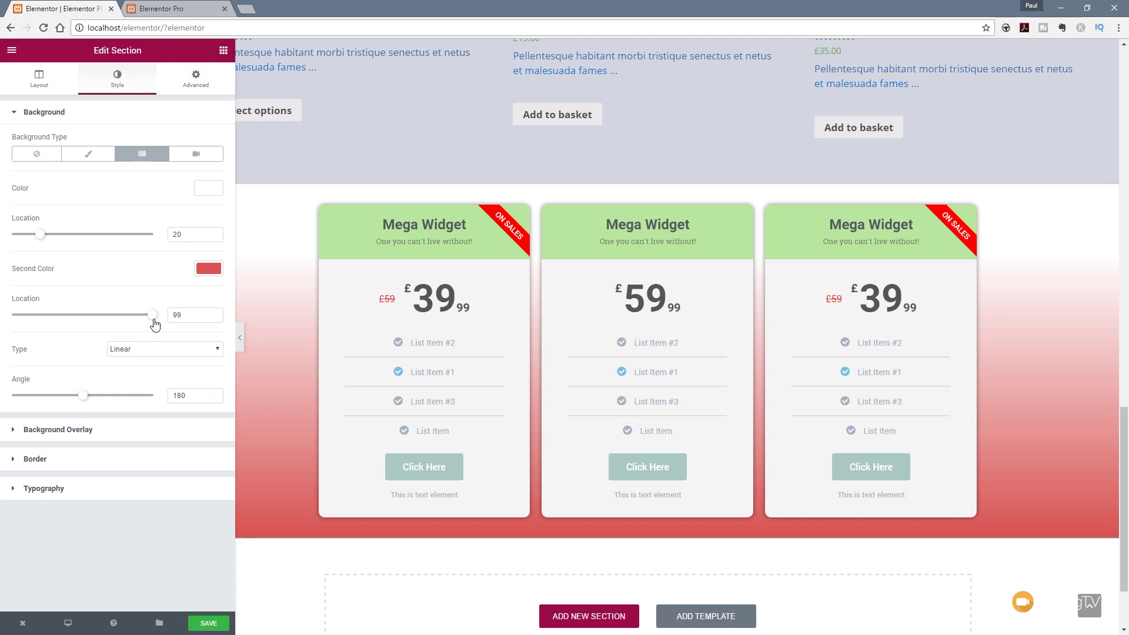
left_click_drag(154, 323, 164, 322)
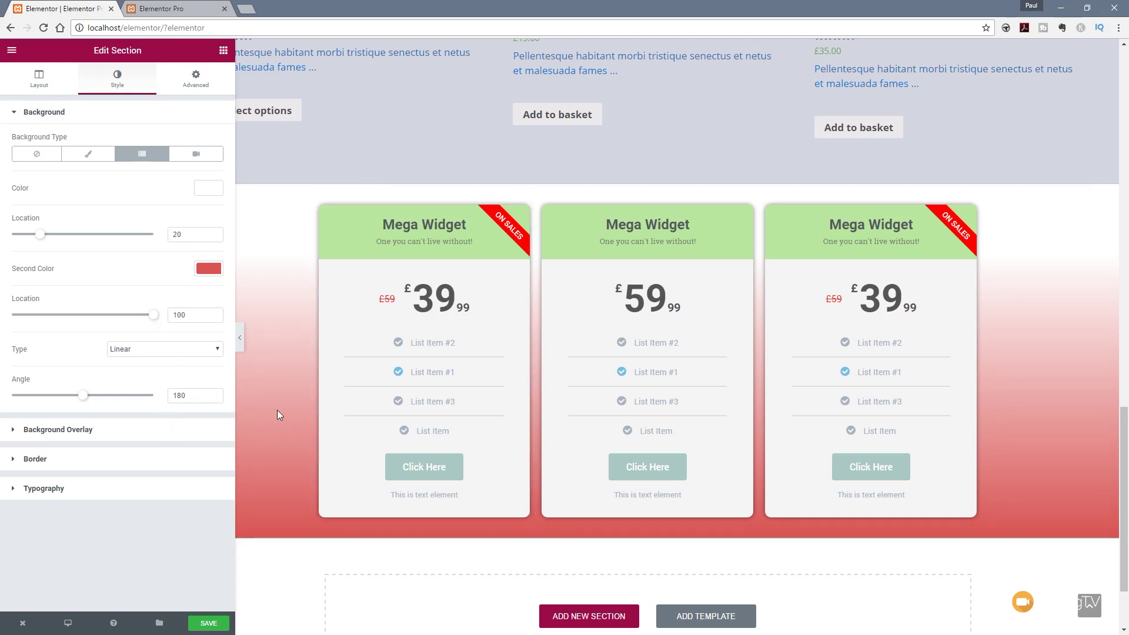